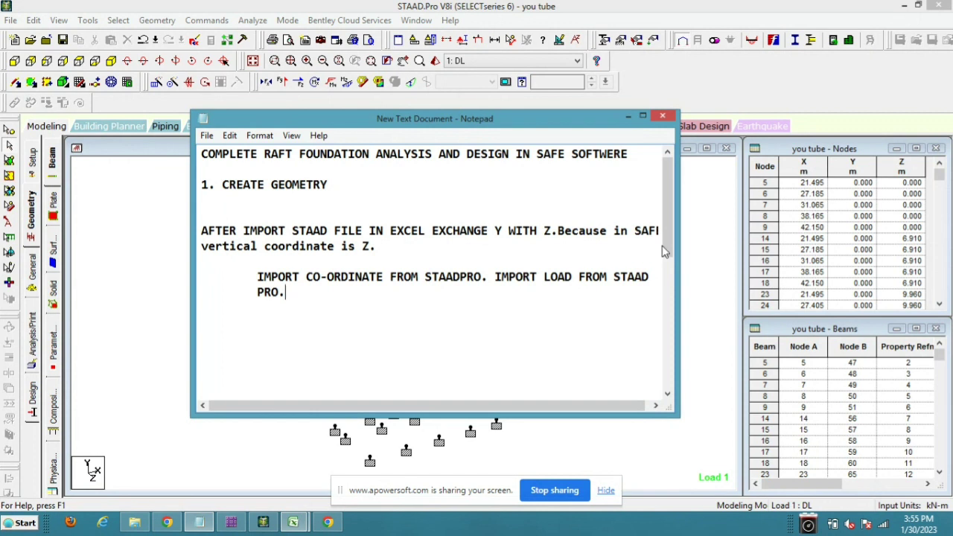
Minimize the notes window, box-select the support nodes and switch the model to Postprocessing mode
left_click_drag(604, 405, 603, 409)
left_click(628, 116)
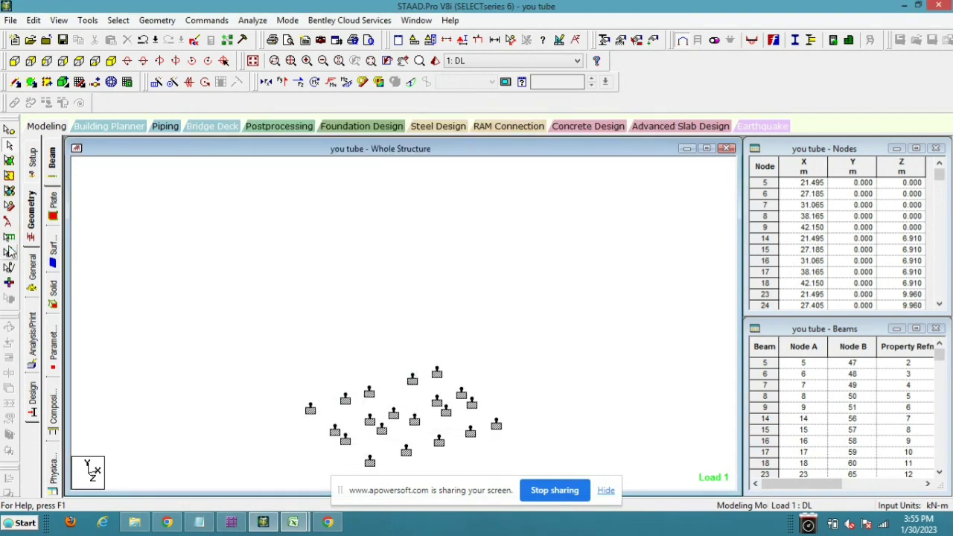
scroll(343, 350, "down", 5)
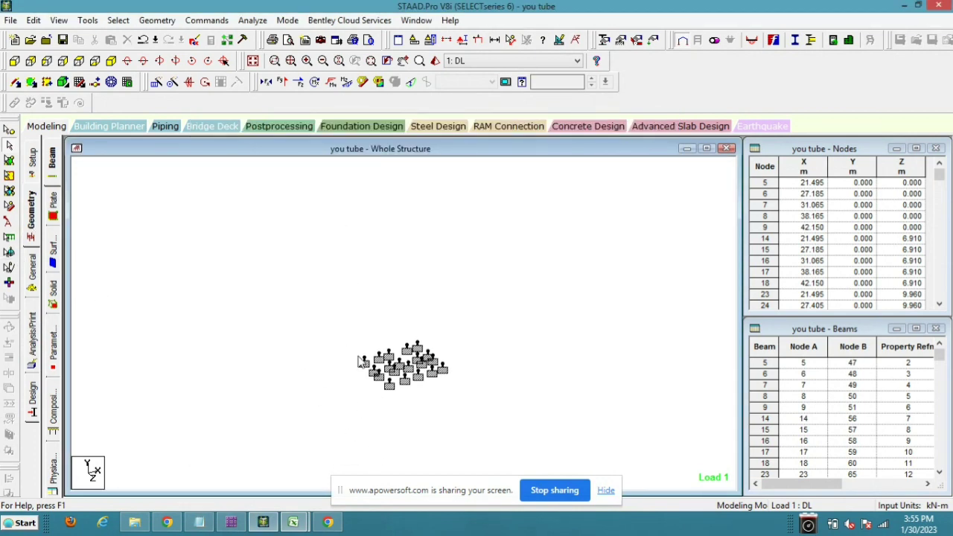
left_click_drag(339, 323, 479, 412)
left_click(306, 123)
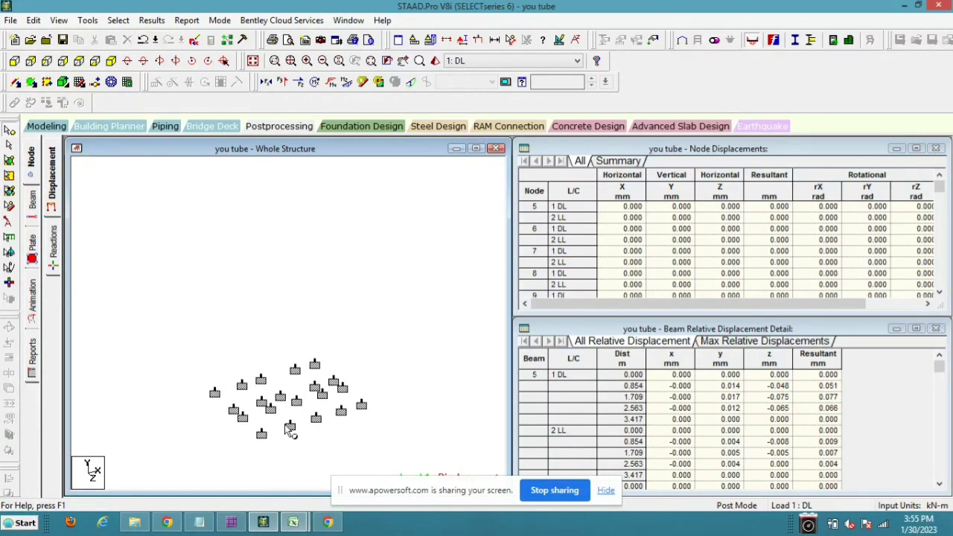
Display the node reactions and box-select the supports in the whole-structure view
scroll(290, 432, "up", 4)
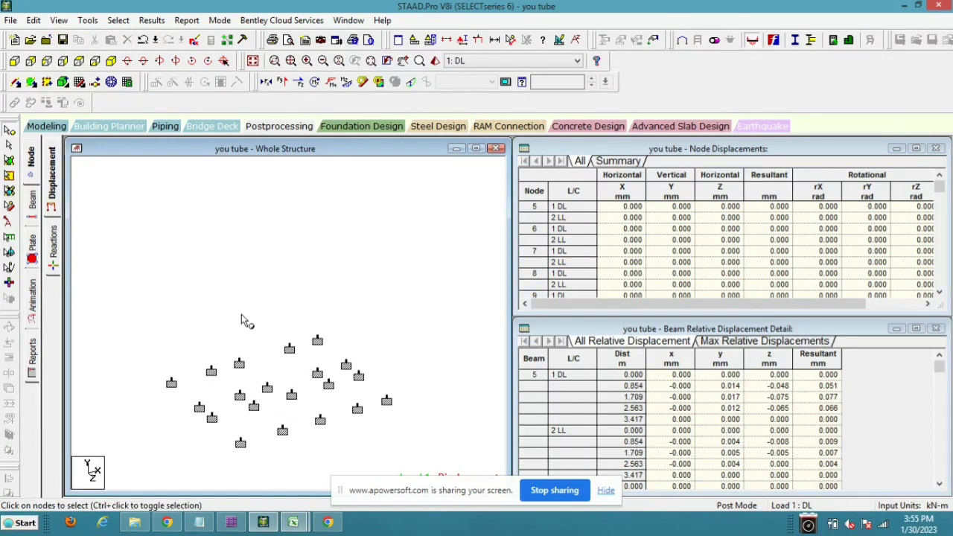
scroll(244, 328, "up", 2)
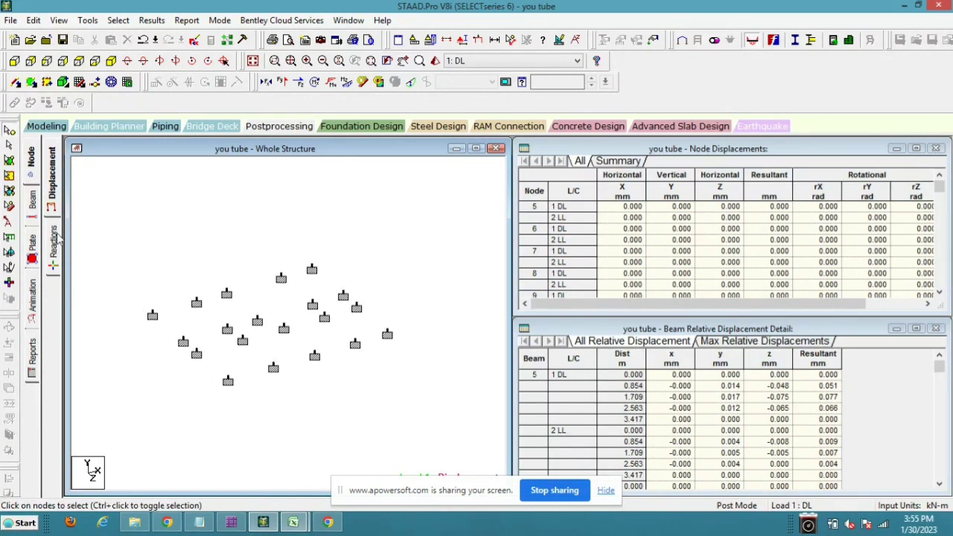
left_click(57, 238)
scroll(264, 315, "up", 3)
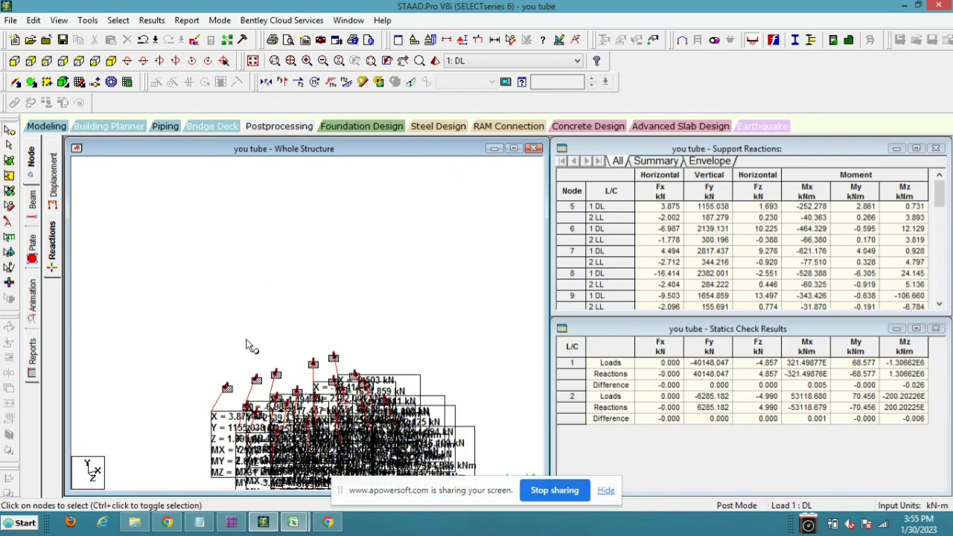
left_click_drag(160, 260, 216, 305)
left_click_drag(159, 234, 447, 351)
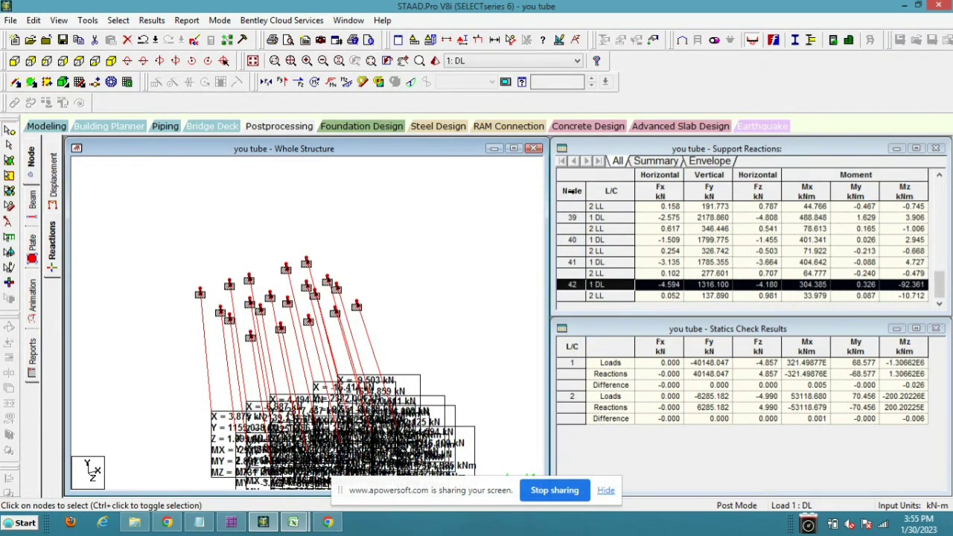
Copy the support reaction rows, starting from node 5, into Sheet7 of the SAFE EXCEL workbook beginning at cell H3
left_click(572, 191)
left_click(572, 216)
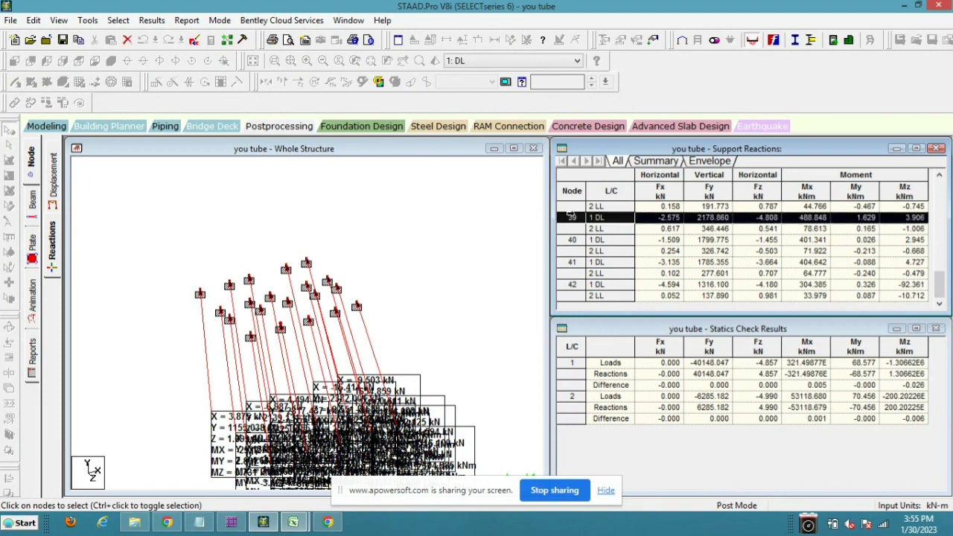
scroll(572, 215, "up", 20)
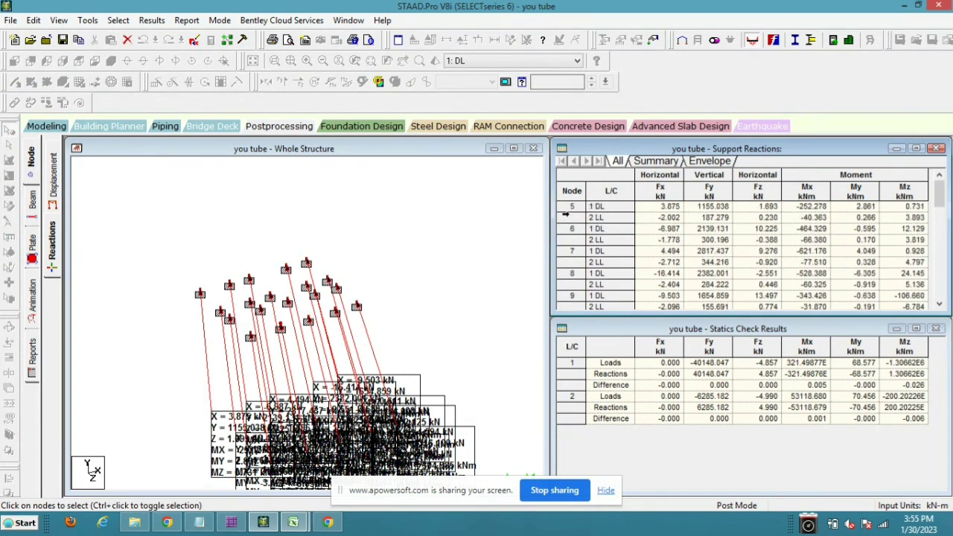
left_click_drag(568, 207, 630, 330)
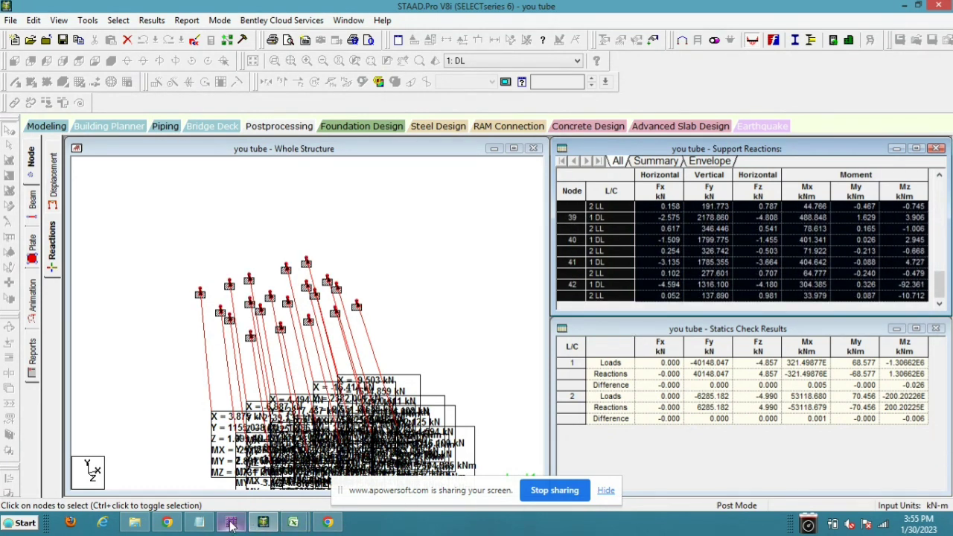
mouse_move(312, 526)
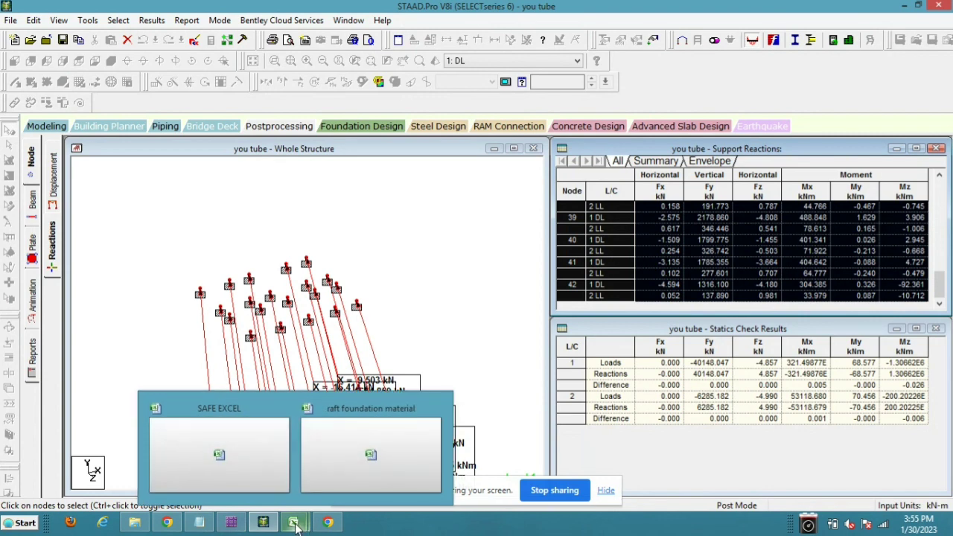
left_click(240, 477)
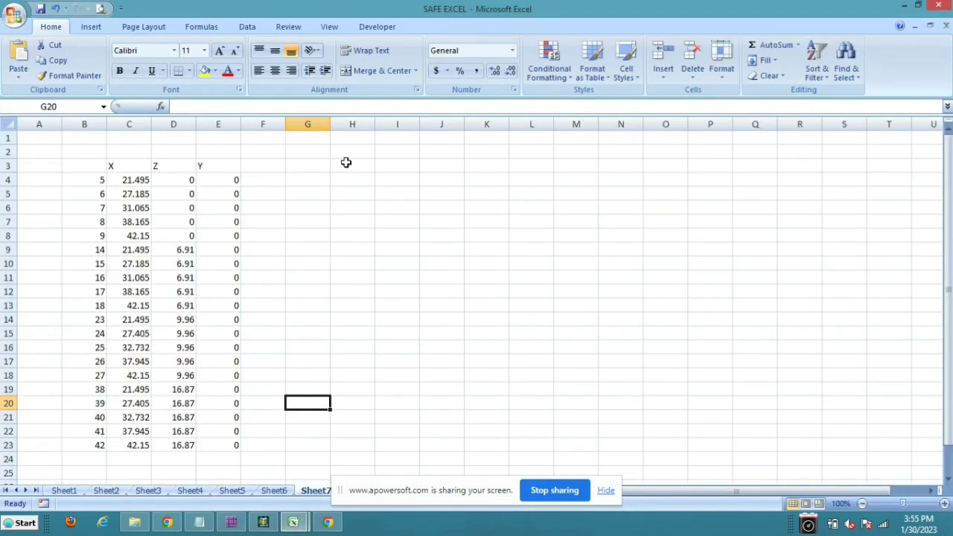
left_click_drag(347, 162, 619, 464)
key("ctrl+v")
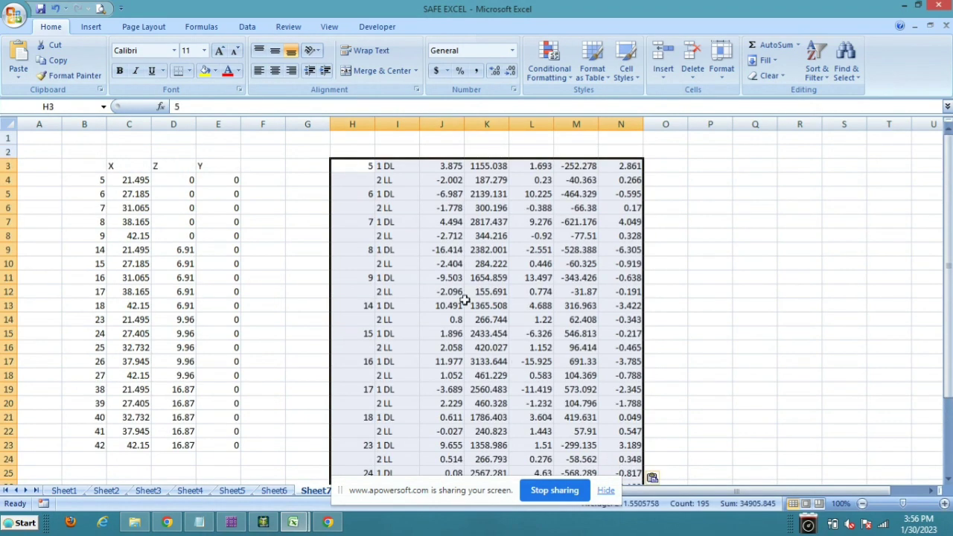
Fill the missing node numbers 5, 6, 7, 8 and 9 beside their LL rows in H4, H6, H8, H10 and H12
left_click(362, 182)
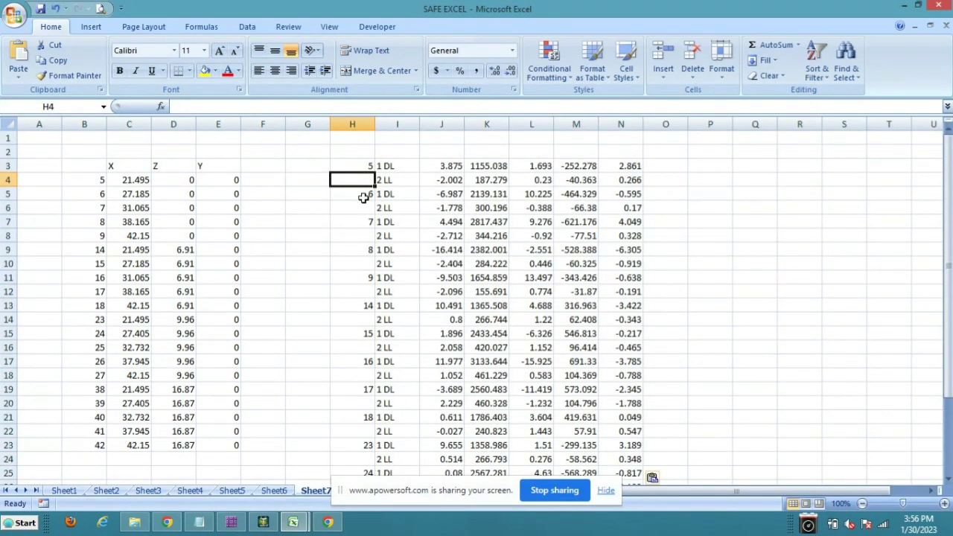
type("5")
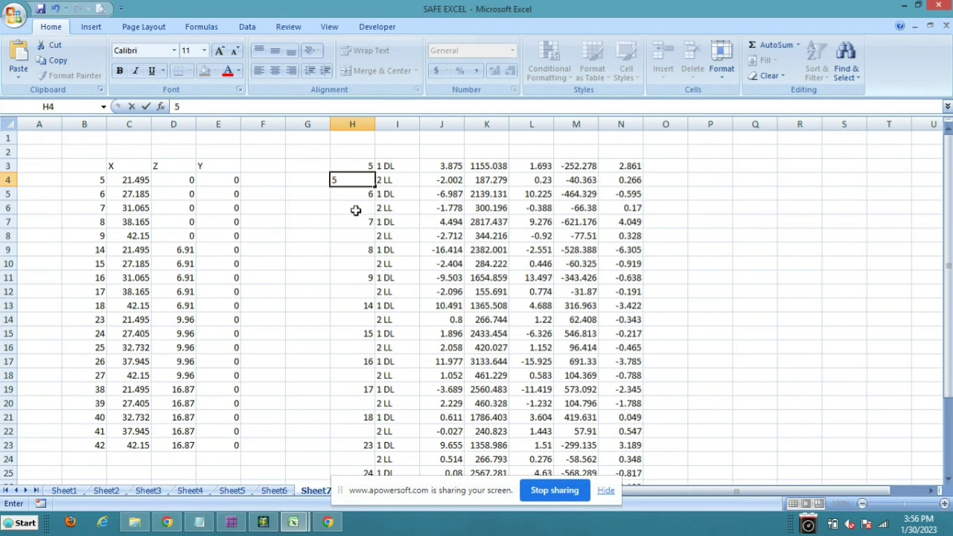
left_click(355, 211)
type("6")
left_click(357, 236)
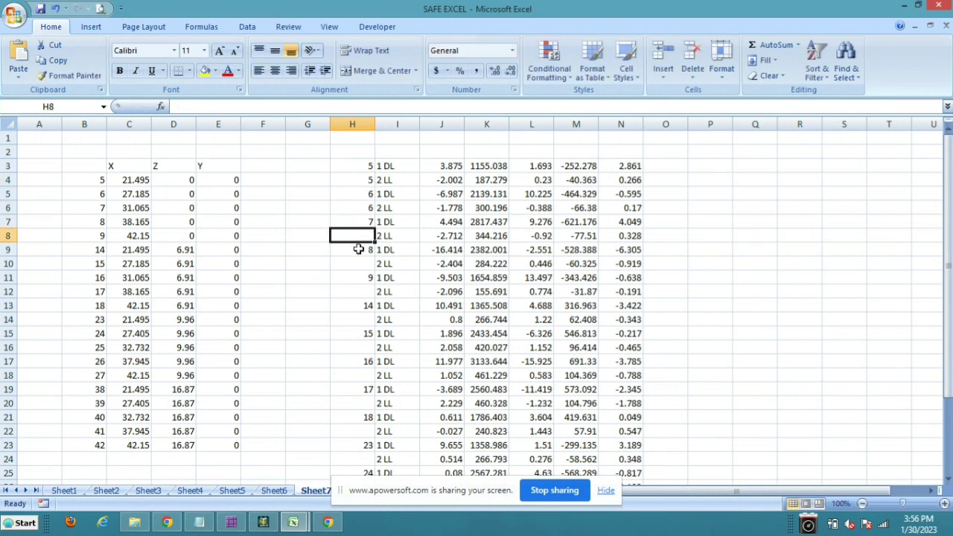
type("7")
left_click(354, 263)
type("8")
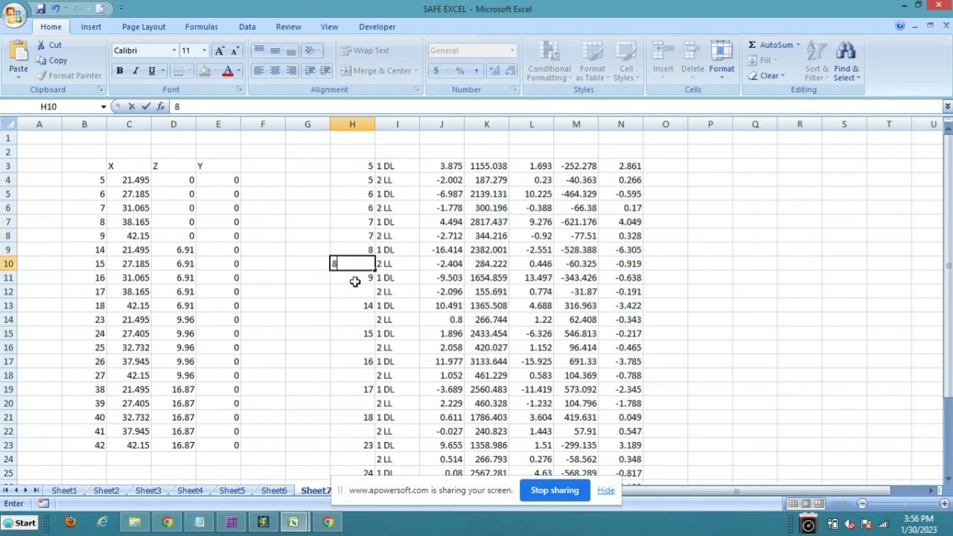
left_click(356, 291)
type("9")
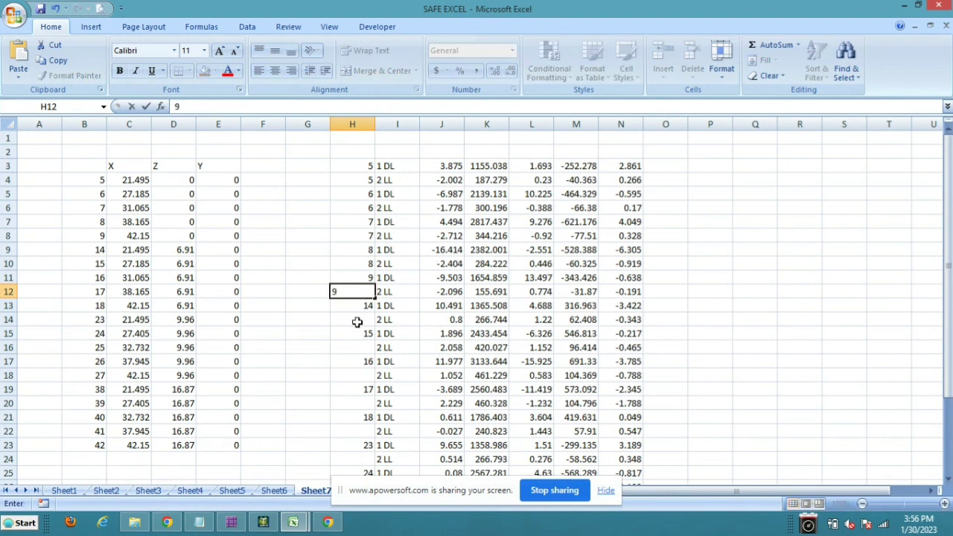
Fill the missing node numbers 14, 15, 16 and 17 beside their LL rows in H14, H16, H18 and H20
left_click(357, 321)
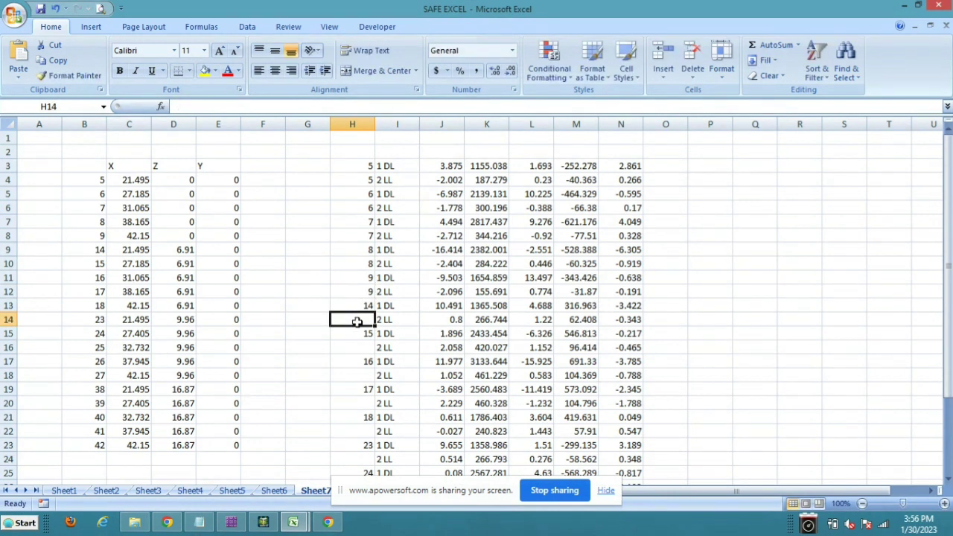
type("14")
left_click(362, 347)
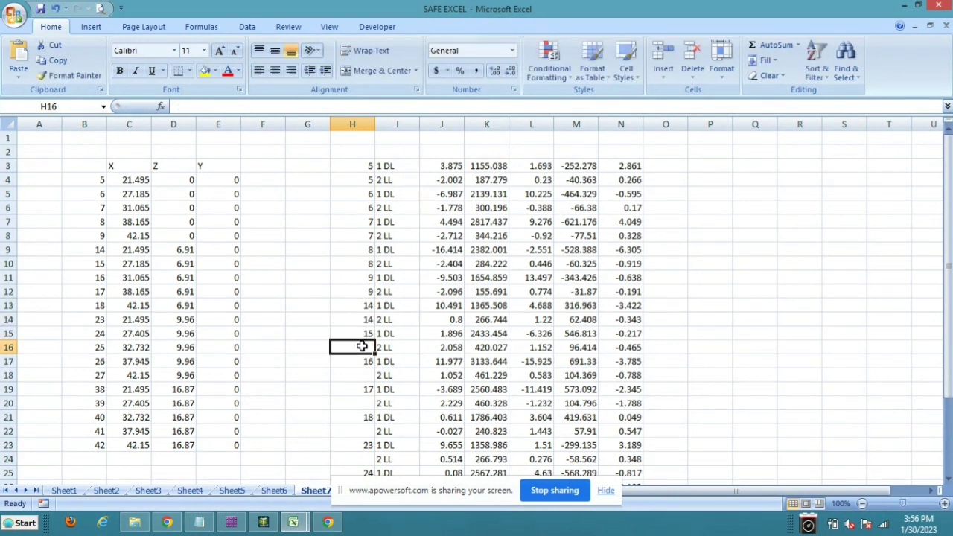
type("15")
left_click(364, 377)
type("1")
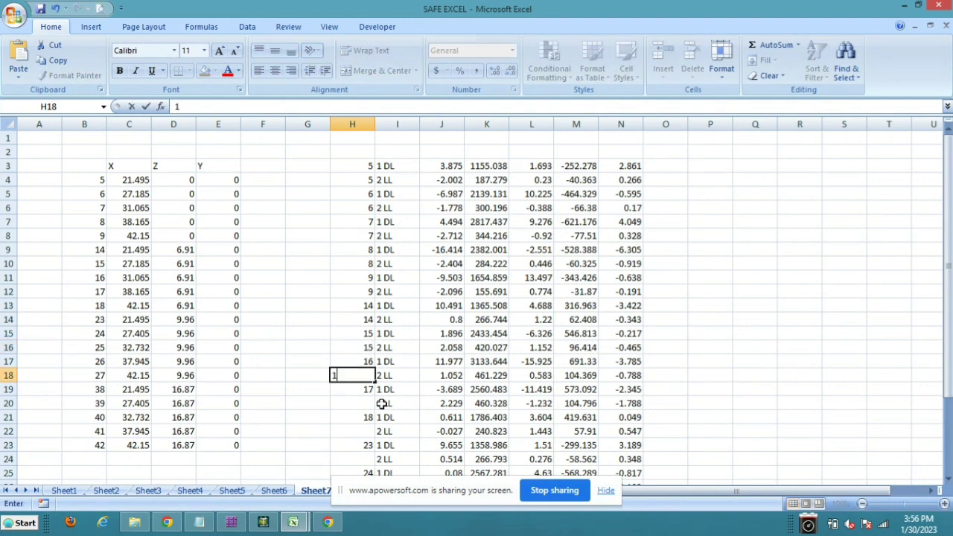
type("6")
left_click(345, 409)
type("17")
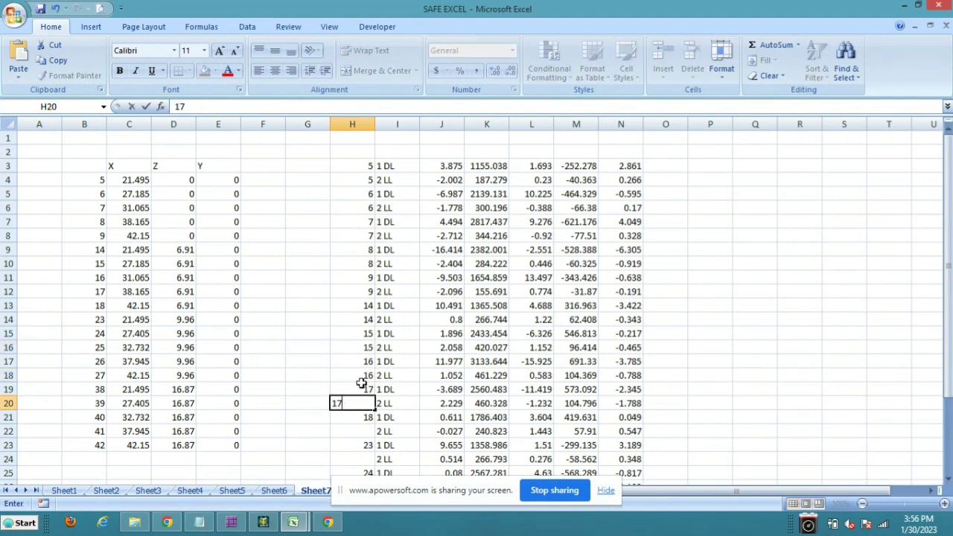
Fill the missing node numbers 18, 23 and 24 beside their LL rows in H22, H24 and H26
scroll(361, 376, "down", 3)
left_click(355, 308)
type("18")
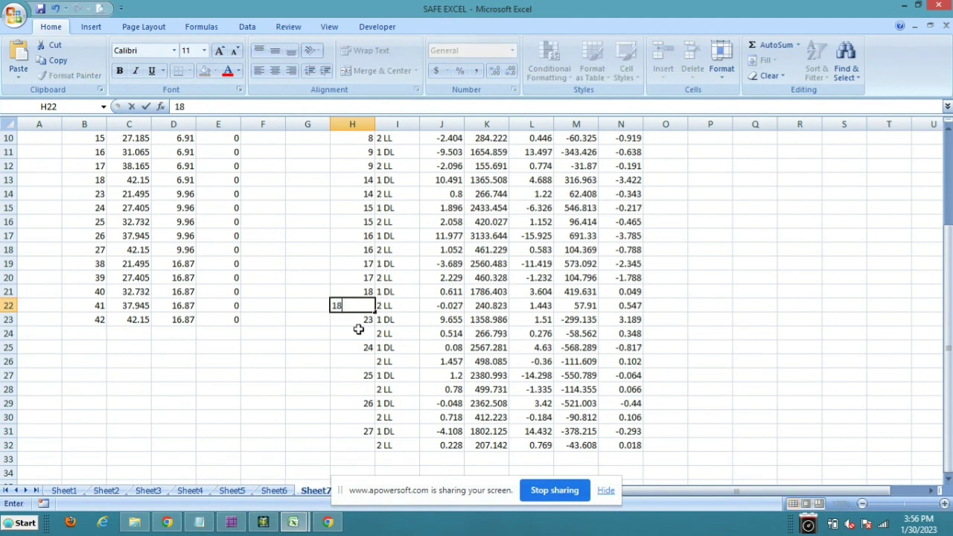
left_click(357, 330)
type("23")
left_click(360, 363)
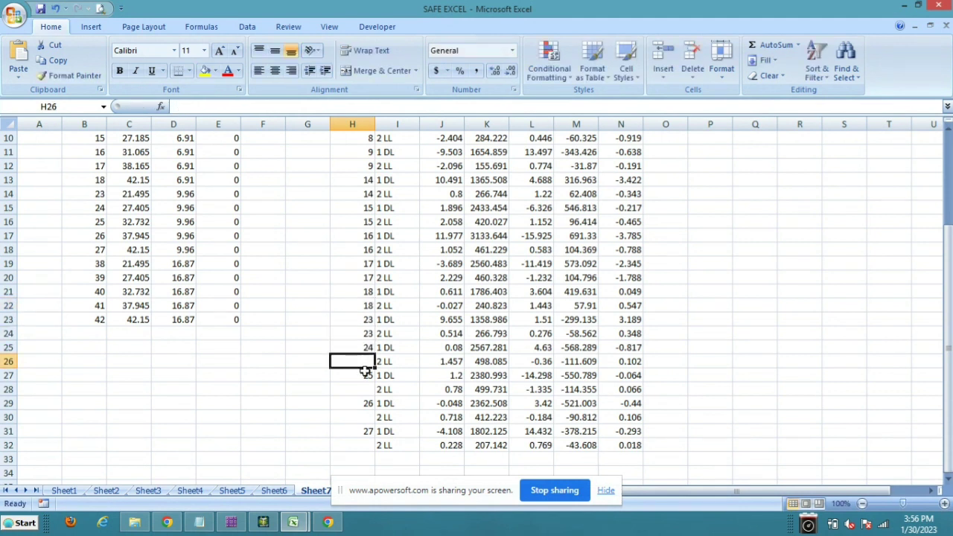
type("24")
Fill the missing node numbers 25, 26 and 27 beside their LL rows in H28, H30 and H32
left_click(364, 387)
type("5")
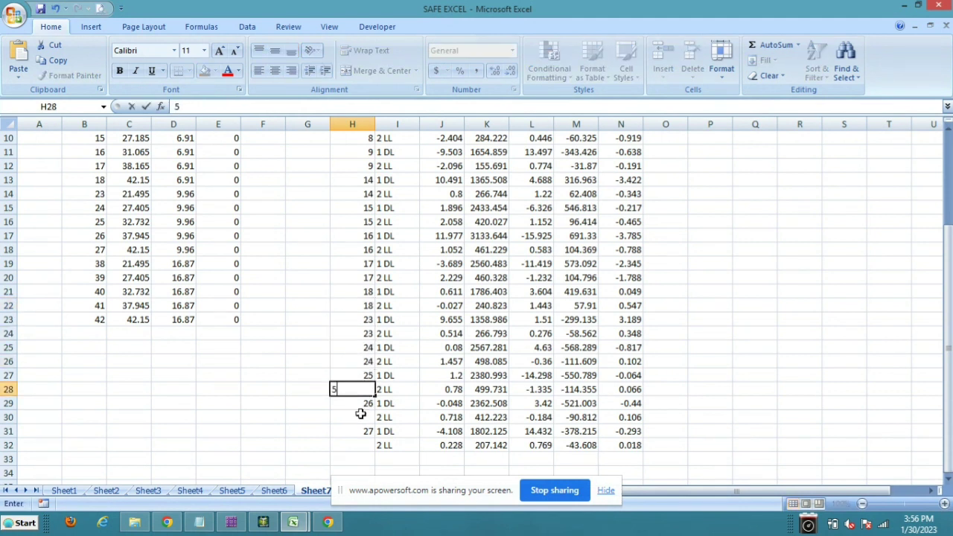
type("25")
left_click(359, 413)
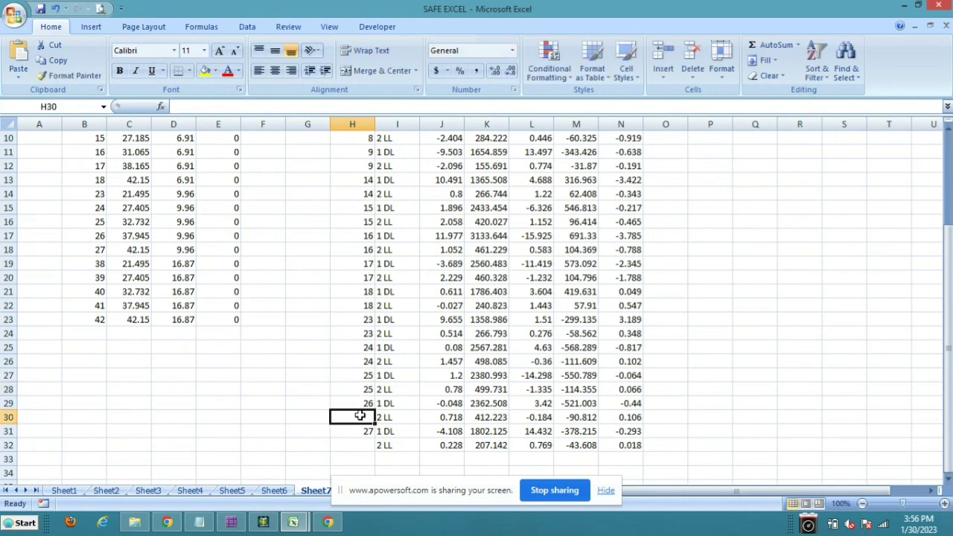
type("26")
left_click(355, 446)
type("27")
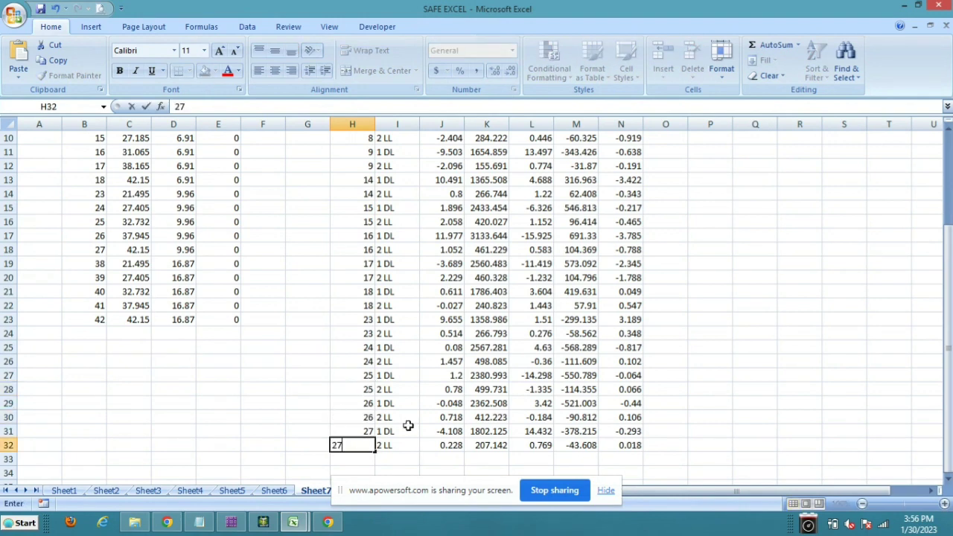
scroll(411, 408, "up", 3)
left_click(409, 403)
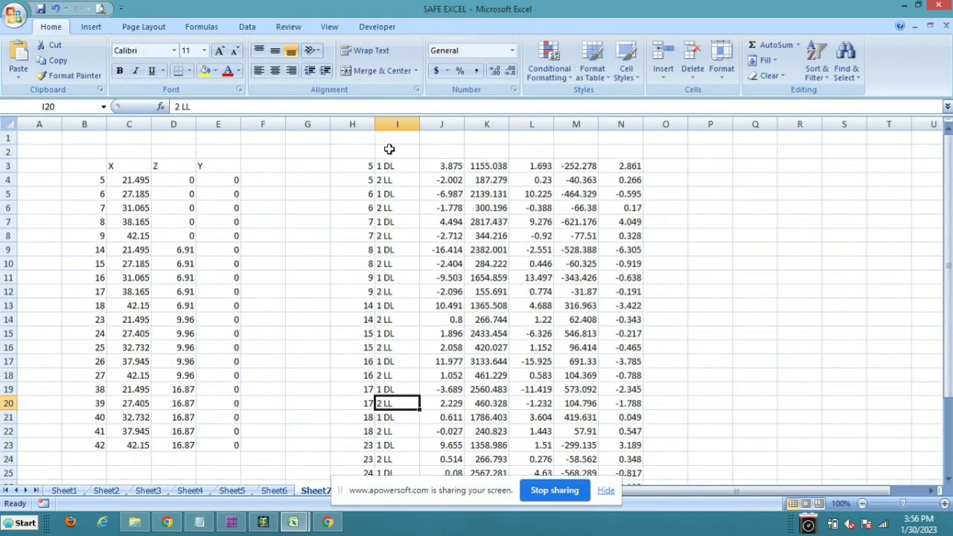
Label the three force columns X, Y and Z in cells J2 to L2
left_click(452, 149)
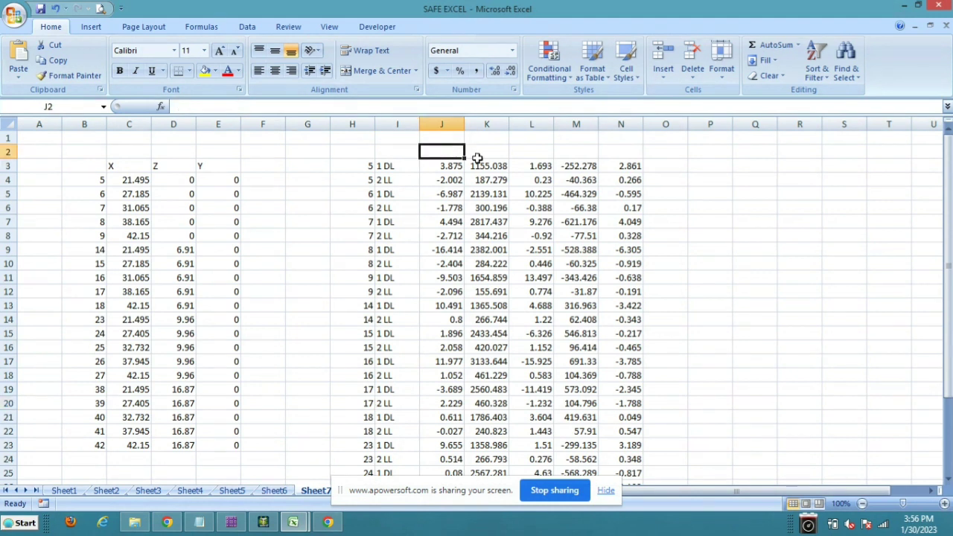
type("X")
left_click(493, 154)
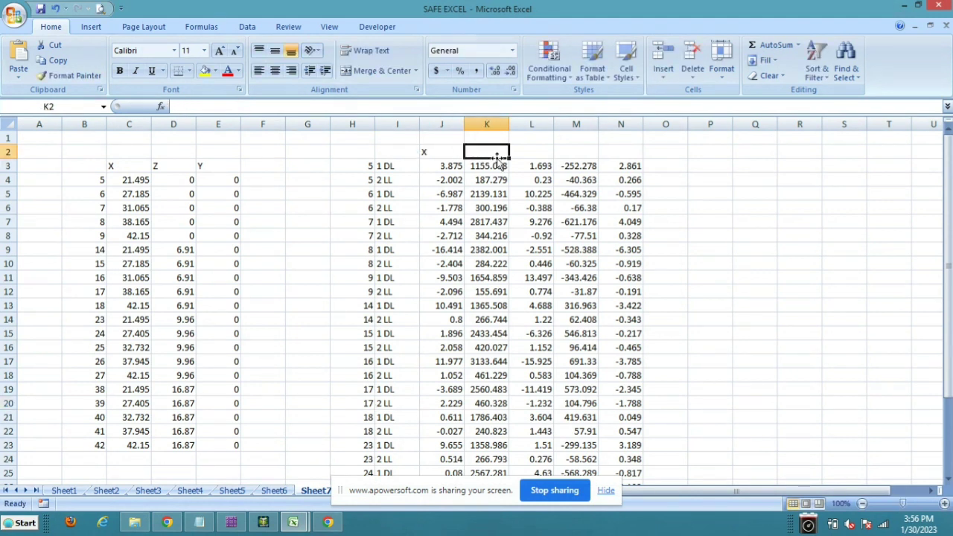
type("Y")
left_click(529, 155)
type("Z")
Label the moment columns X and Y in cells M2 and N2
left_click(568, 151)
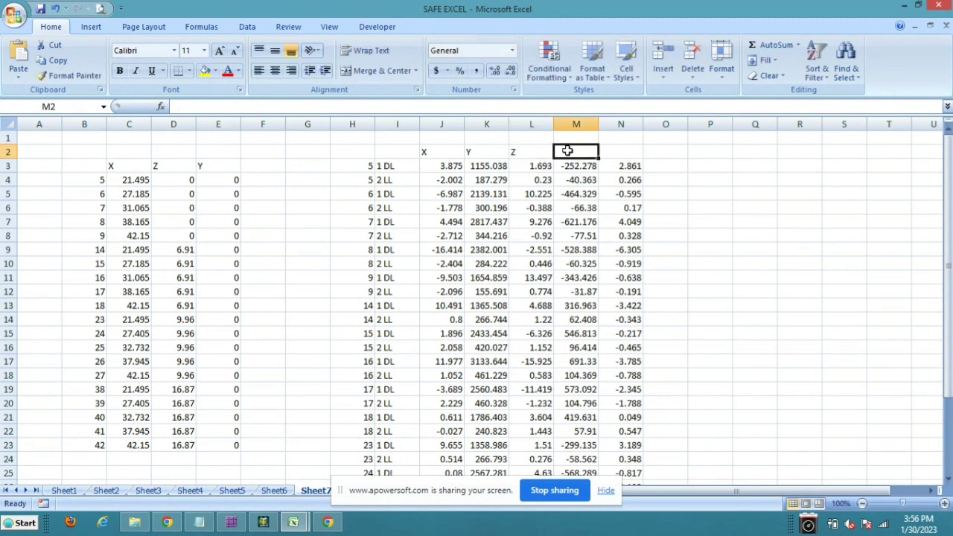
type("X")
left_click(612, 151)
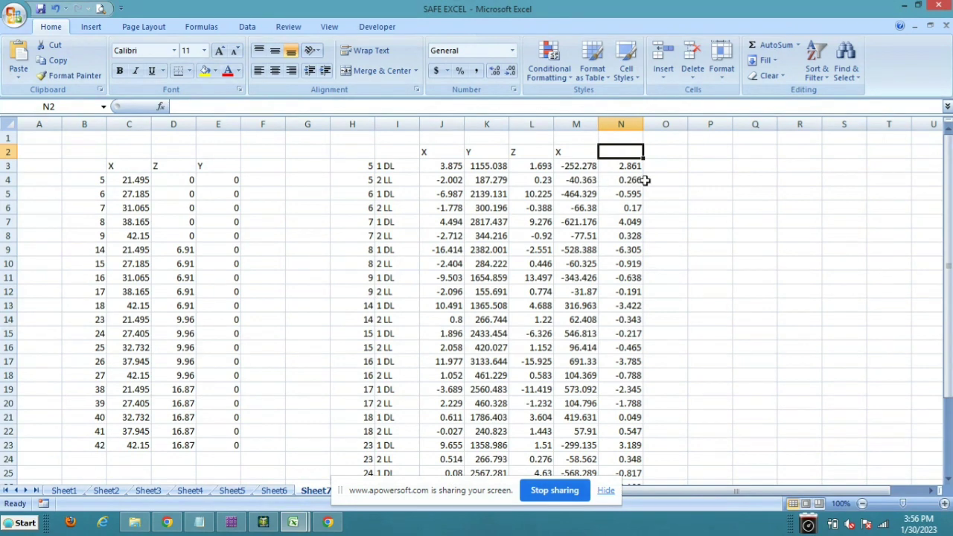
type("Y")
left_click(662, 153)
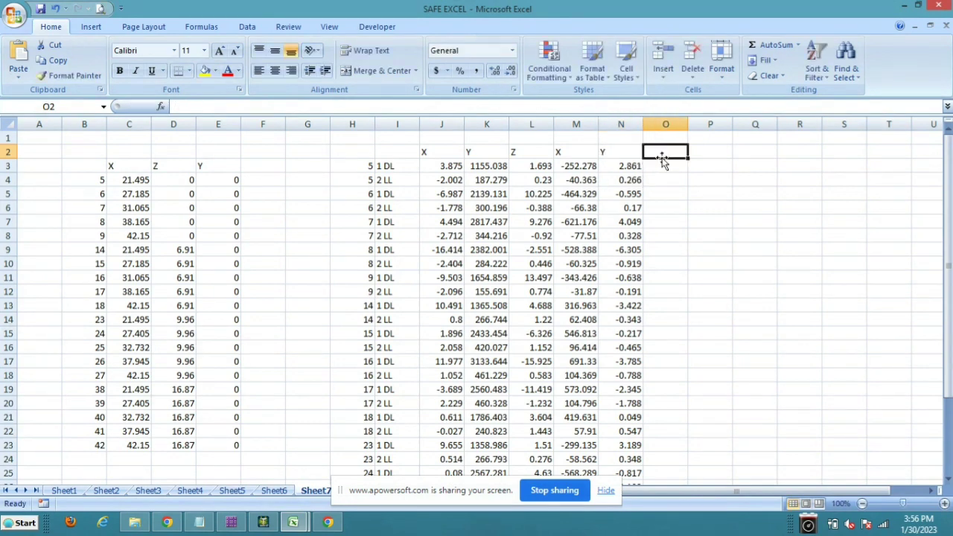
Switch to STAAD.Pro and copy the full Support Reactions table for all nodes
left_click(263, 522)
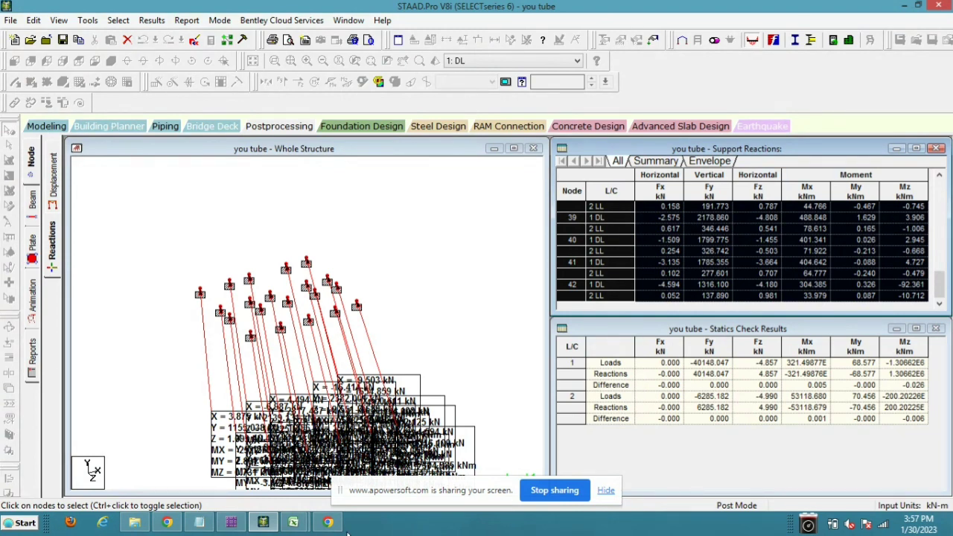
mouse_move(294, 526)
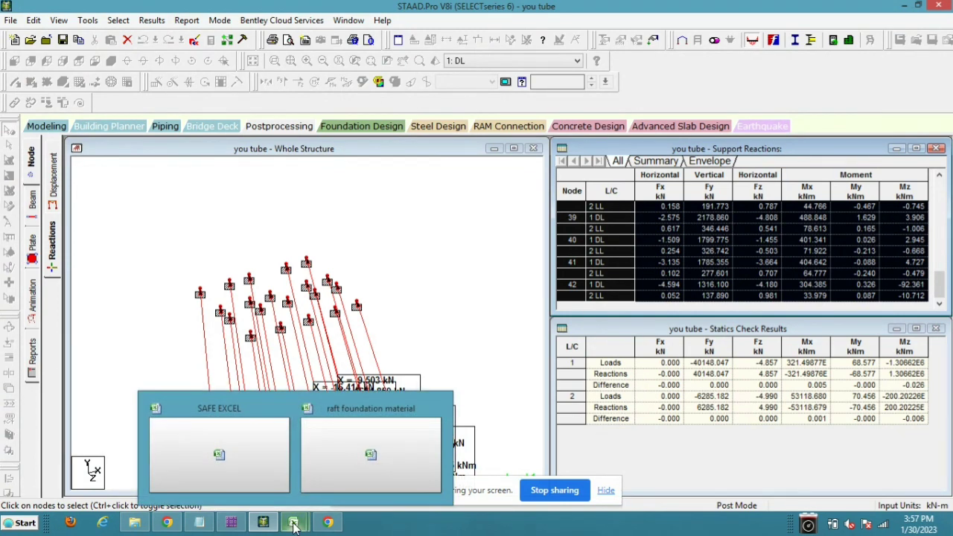
left_click(908, 213)
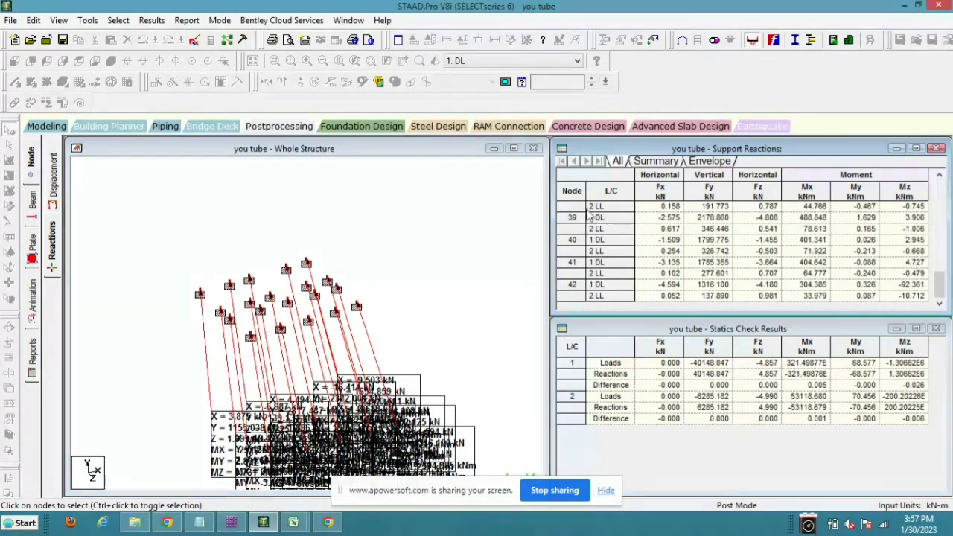
left_click_drag(588, 207, 591, 335)
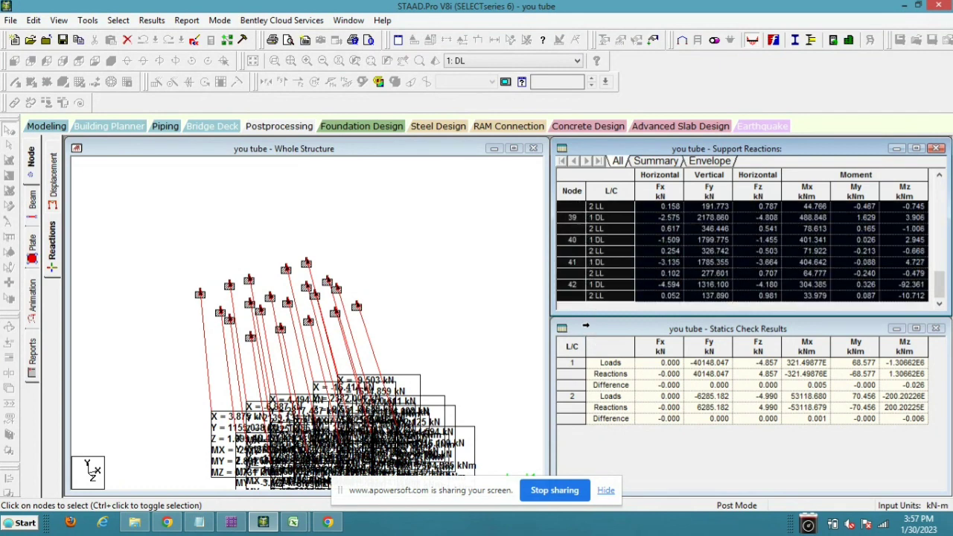
scroll(623, 266, "up", 20)
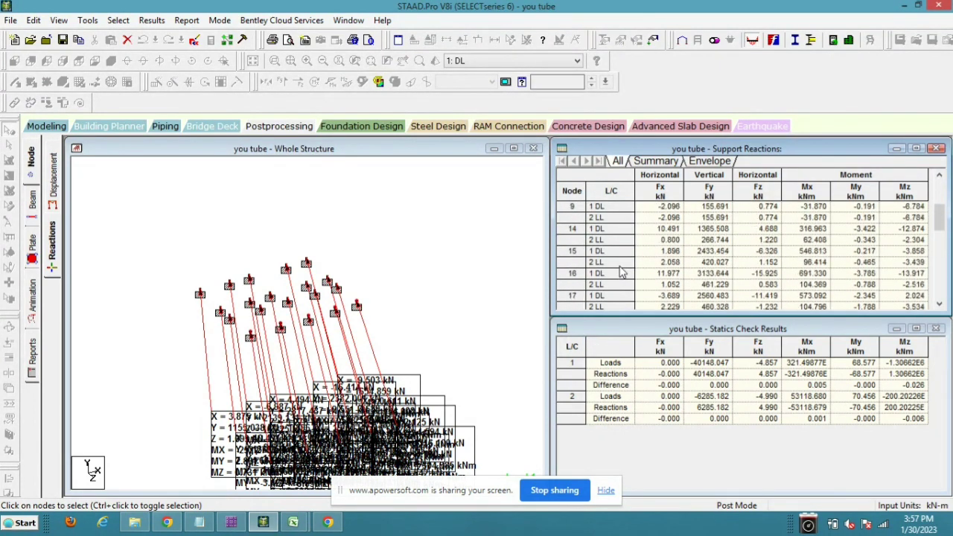
left_click_drag(572, 209, 596, 361)
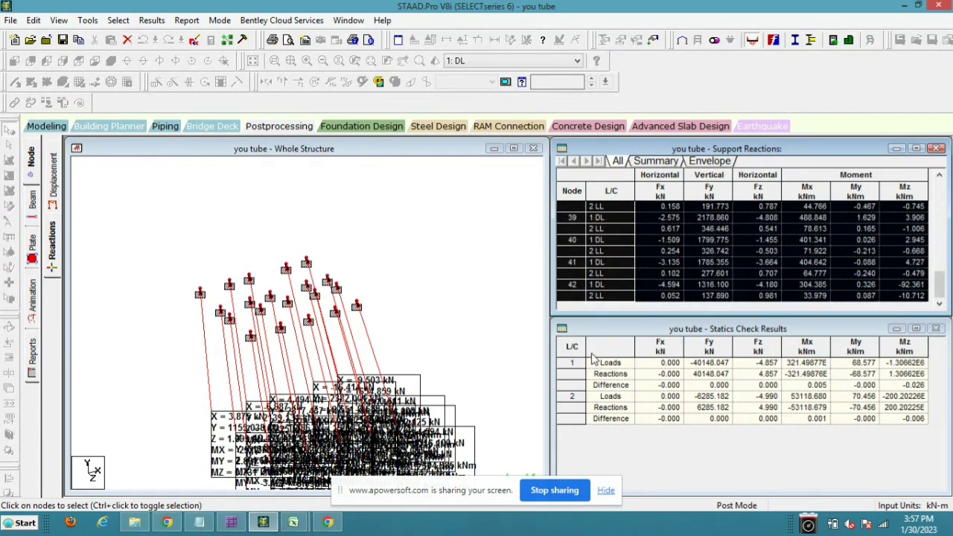
mouse_move(291, 524)
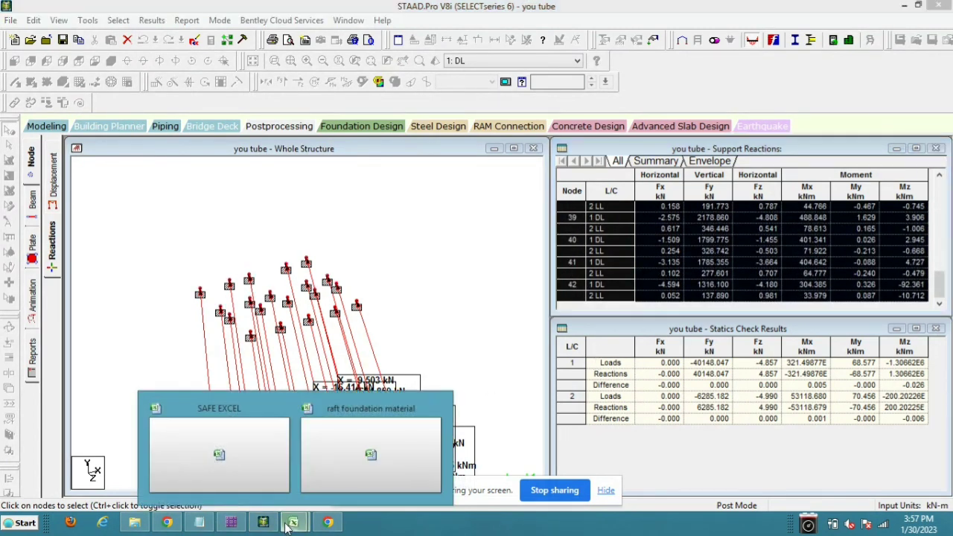
Switch to the SAFE EXCEL workbook and paste the copied support reactions starting at Q3
left_click(264, 473)
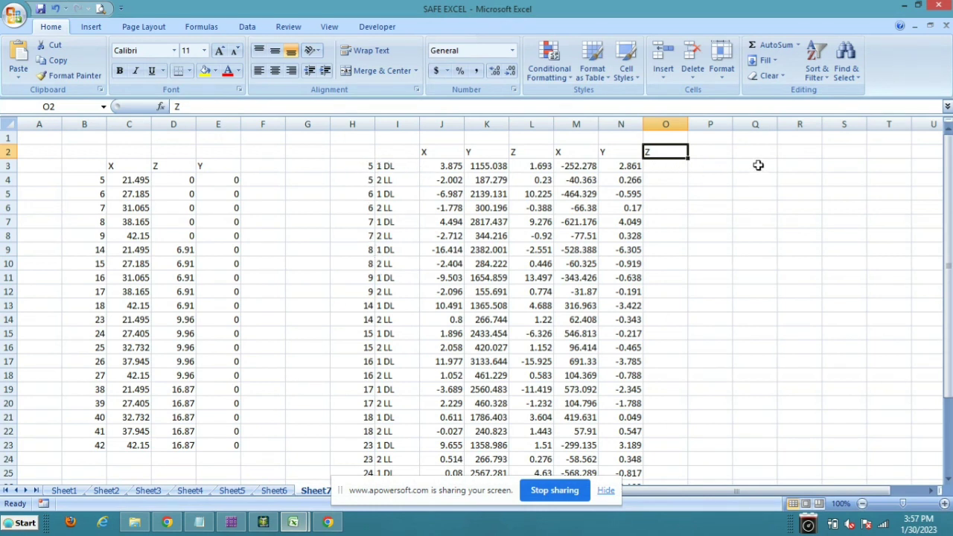
left_click_drag(759, 166, 737, 477)
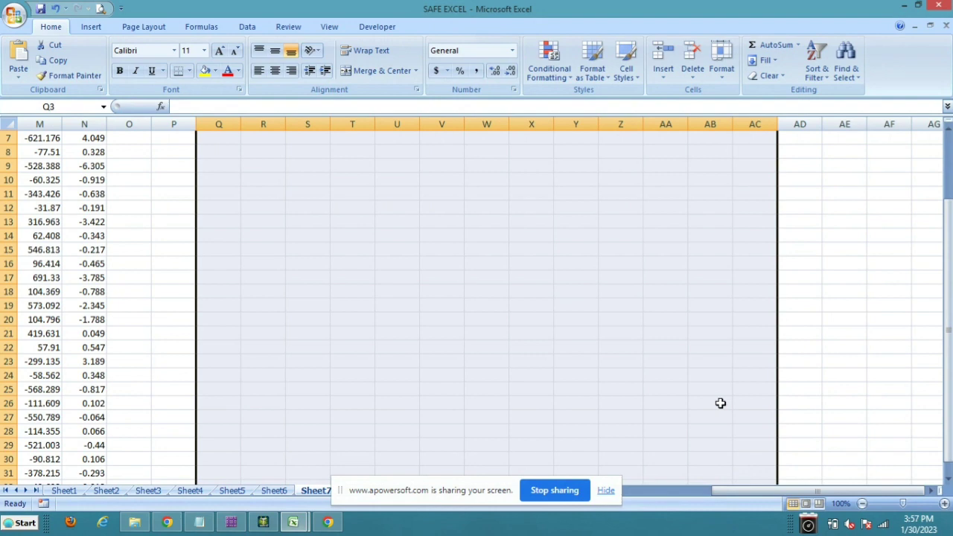
key("ctrl+v")
left_click(441, 295)
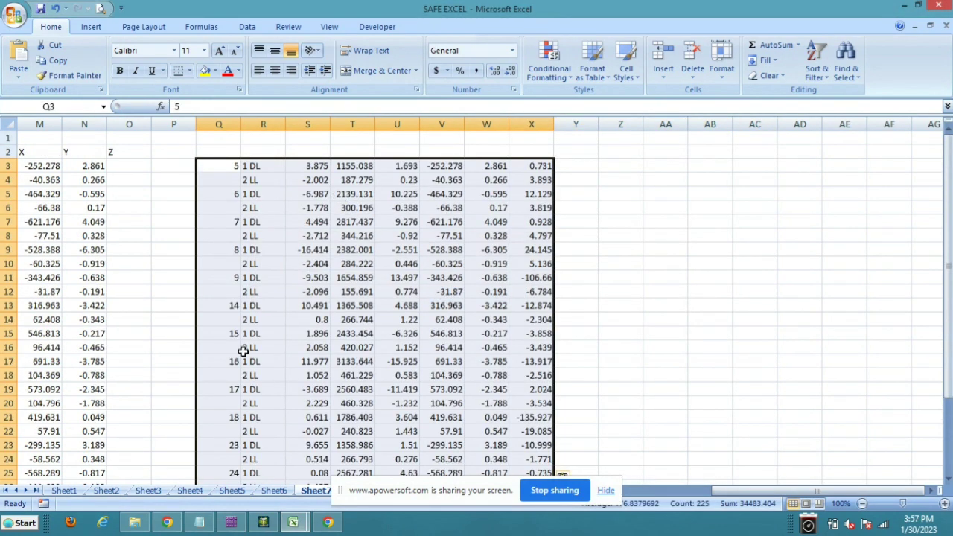
scroll(689, 476, "left", 3)
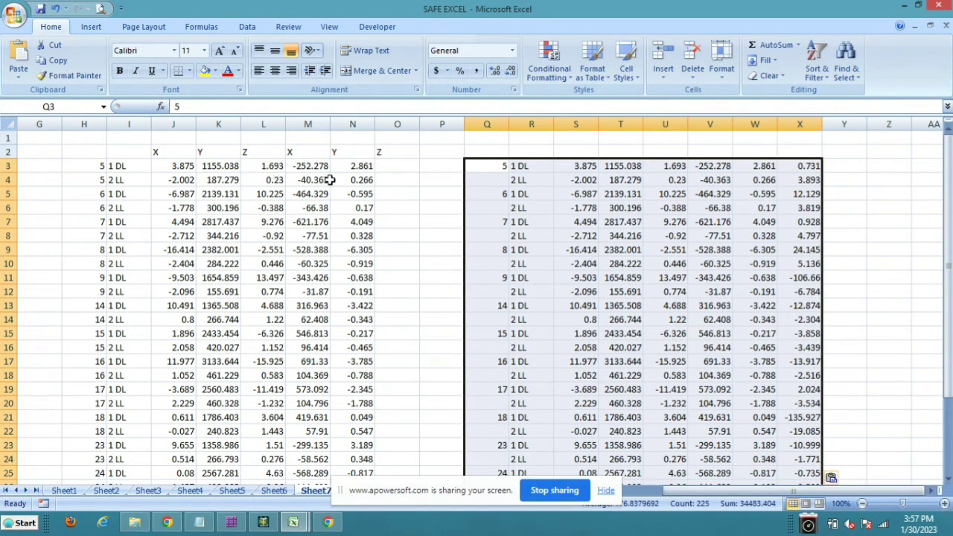
Move the Z moment values from column X to column O and label them Z in O2
left_click(800, 124)
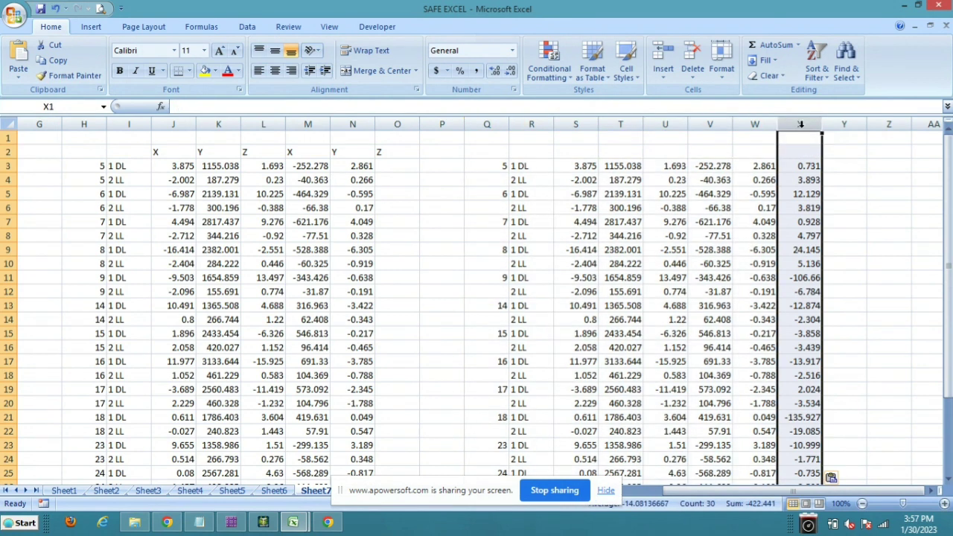
key("ctrl+c")
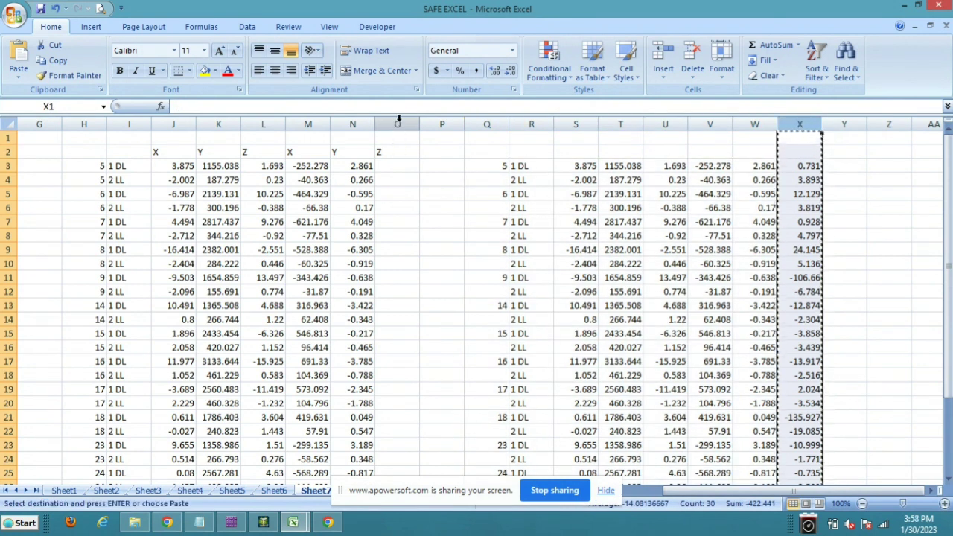
left_click(398, 123)
key("ctrl+v")
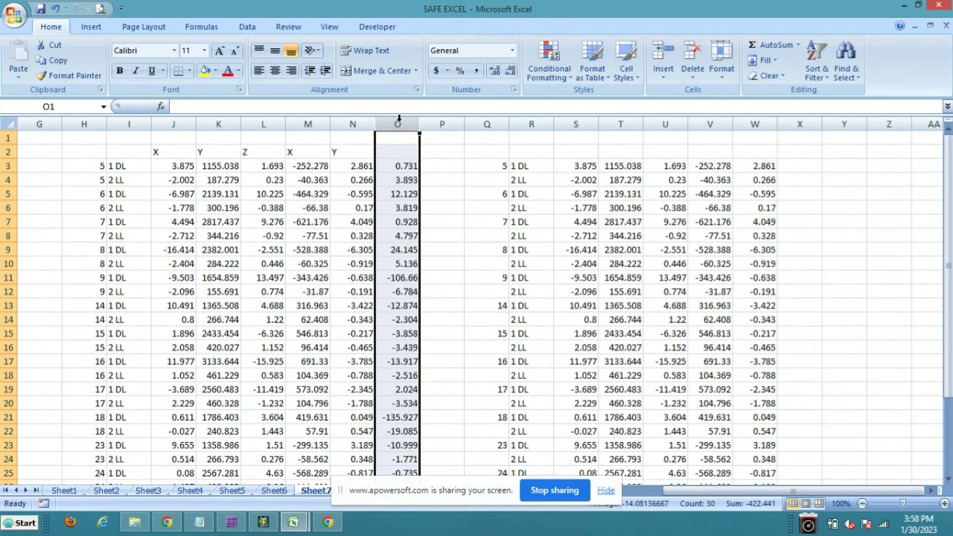
left_click(387, 151)
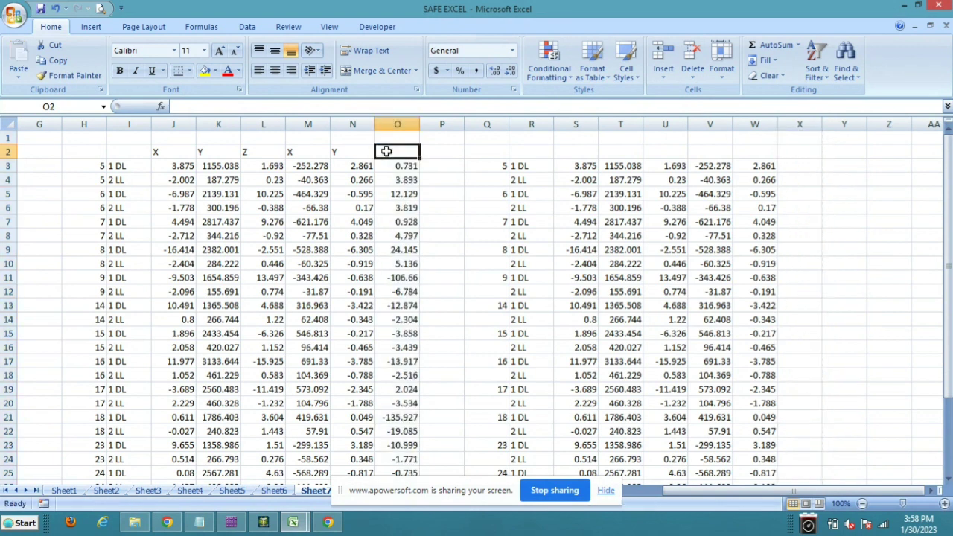
type("Z")
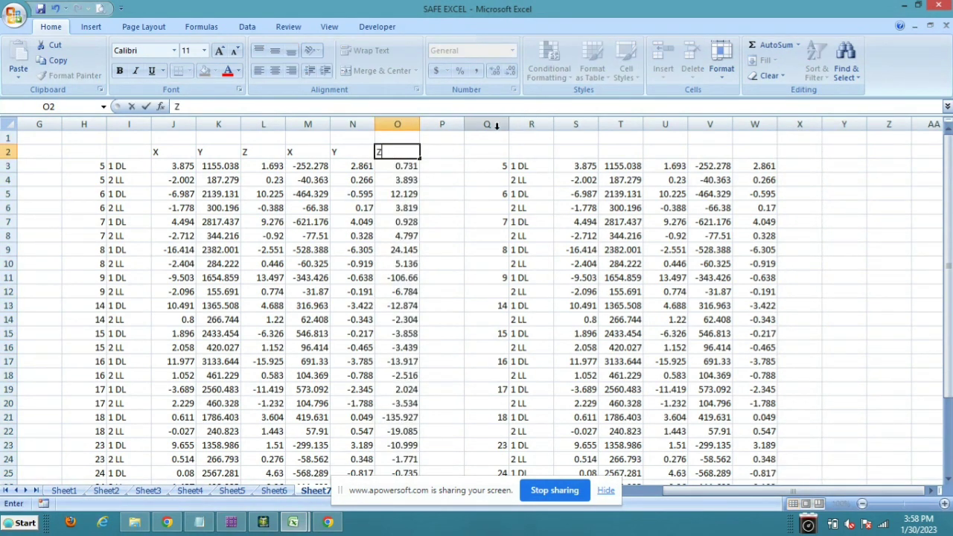
Clear the leftover pasted reaction data from columns Q to W
left_click(498, 125)
left_click(741, 123, "ctrl")
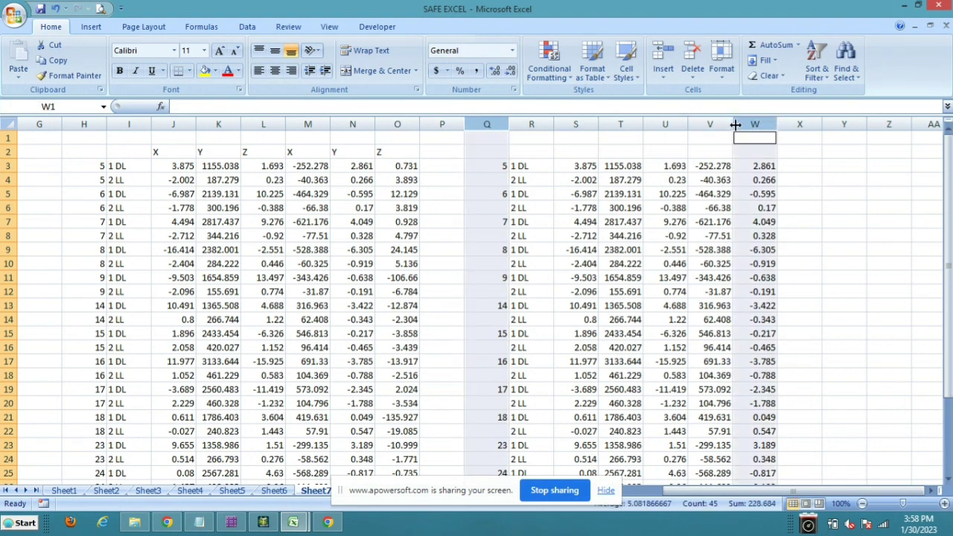
left_click(711, 123, "ctrl")
left_click(659, 124, "ctrl")
left_click(618, 124, "ctrl")
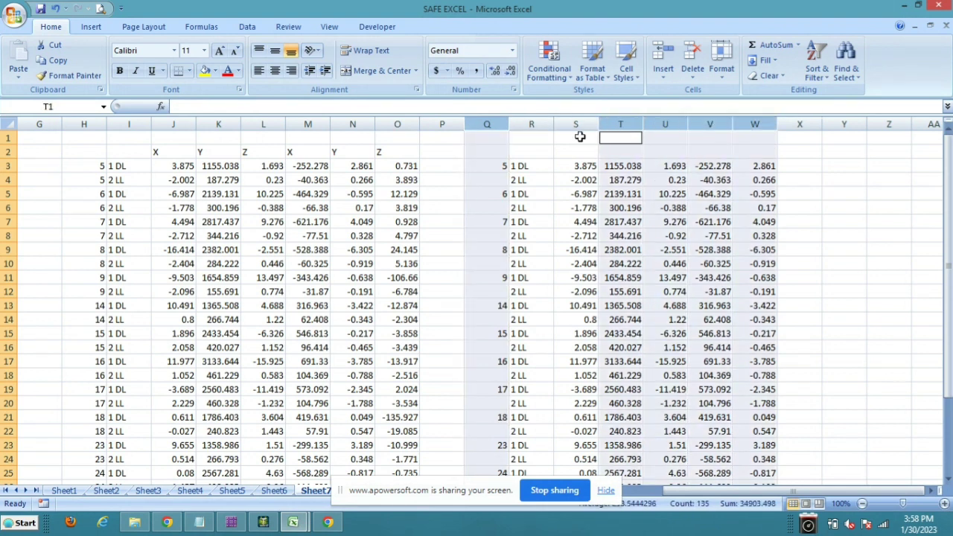
left_click(575, 124, "ctrl")
left_click(531, 124, "ctrl")
key("Delete")
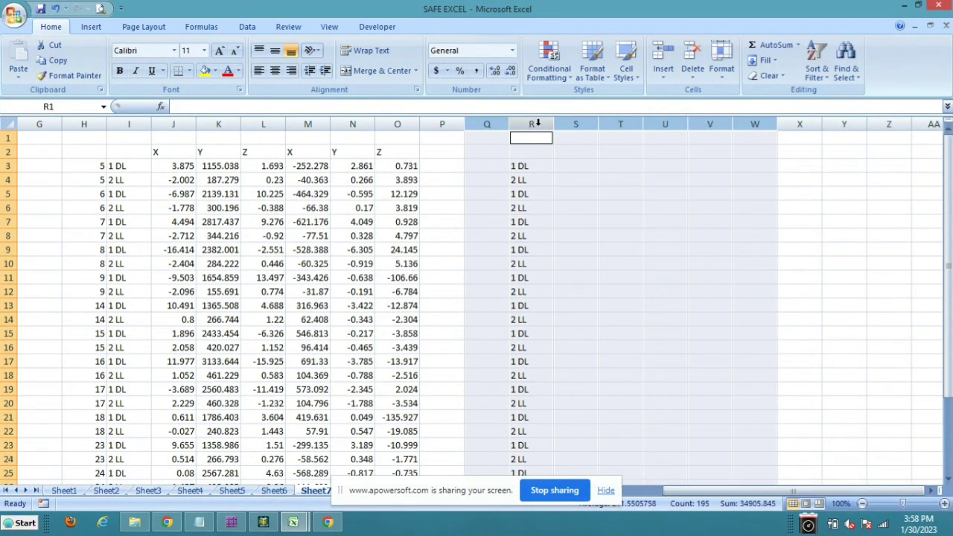
left_click(462, 181)
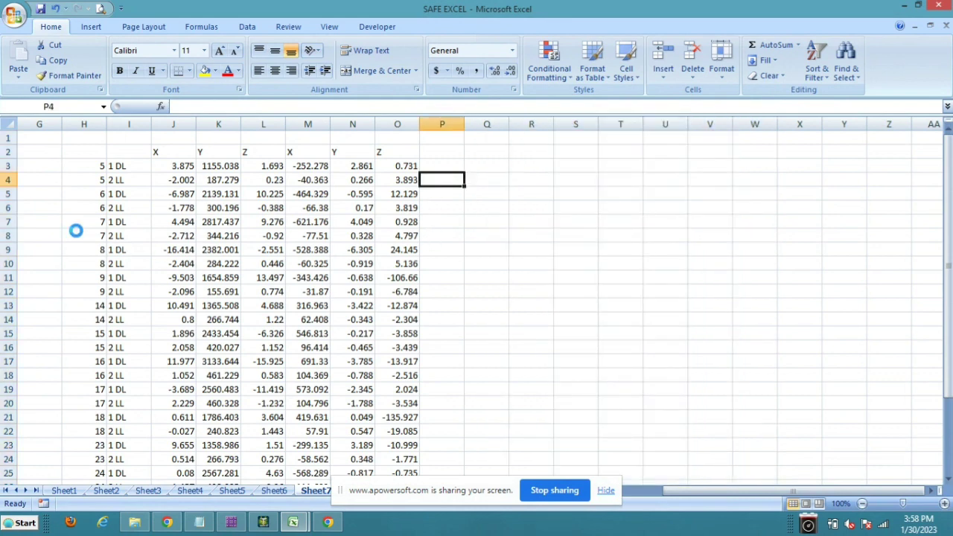
Move the Y force column from column K to the empty column Q
scroll(78, 231, "up", 1, "ctrl")
scroll(654, 335, "down", 1, "ctrl")
left_click_drag(692, 486, 671, 487)
left_click(495, 124)
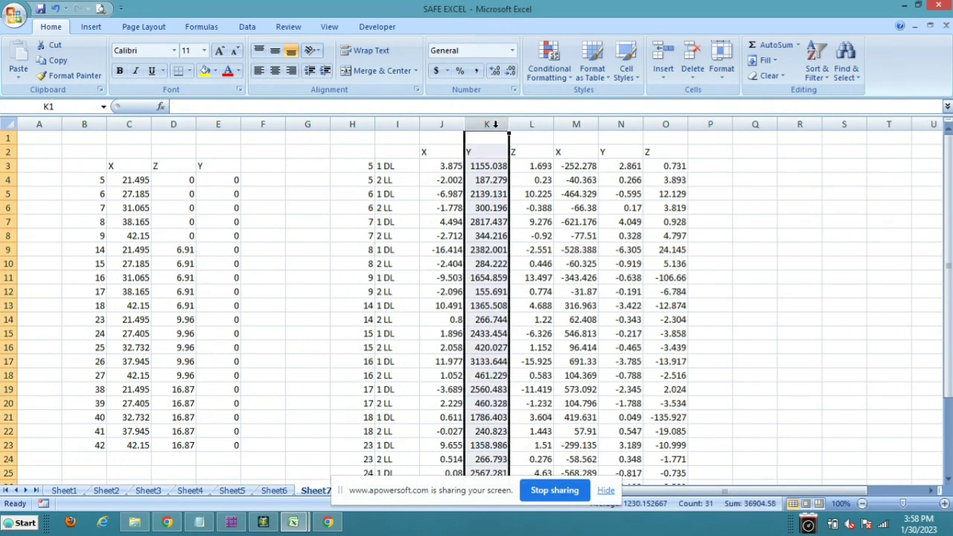
key("ctrl+c")
left_click(744, 120)
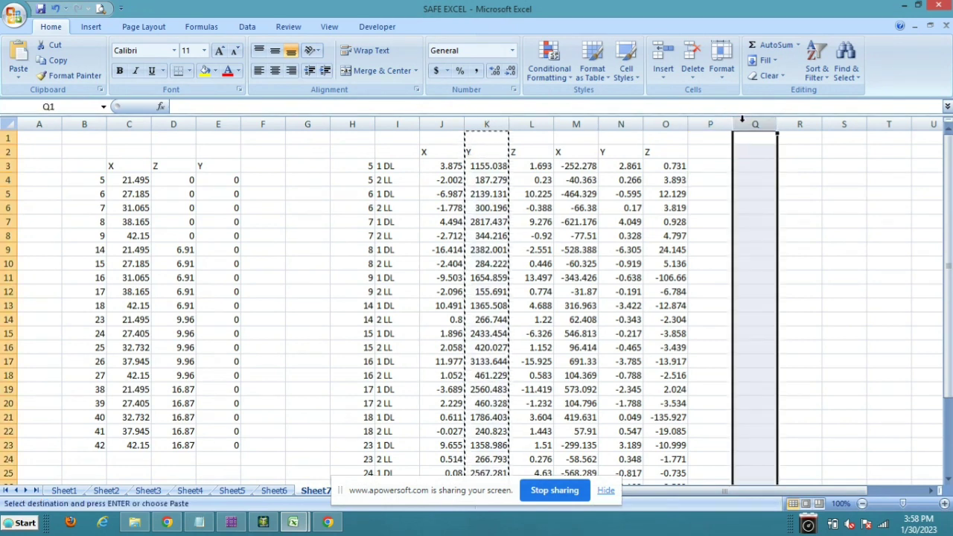
key("ctrl+v")
Move the Z forces from column L to K and the Y forces from Q to L
left_click(533, 123)
key("ctrl+x")
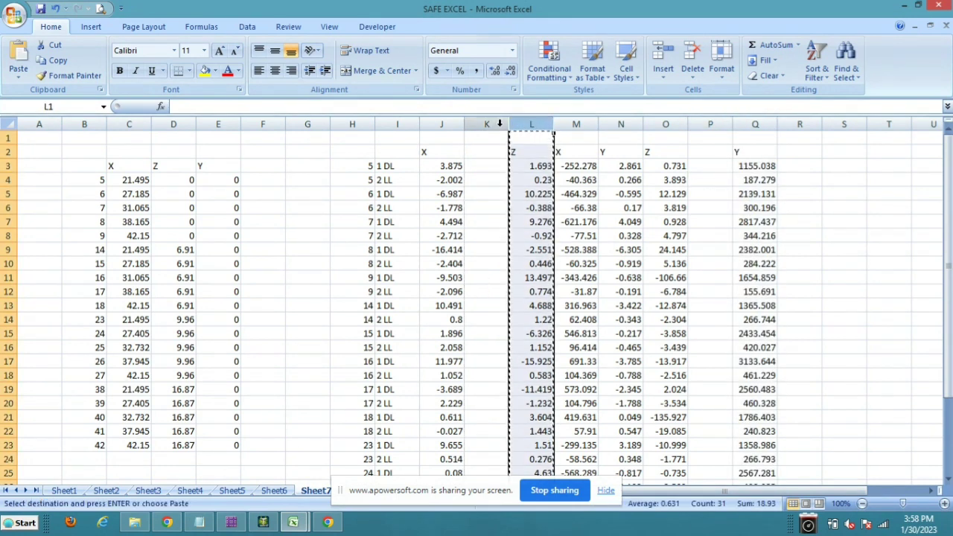
left_click(487, 123)
key("ctrl+v")
left_click(748, 123)
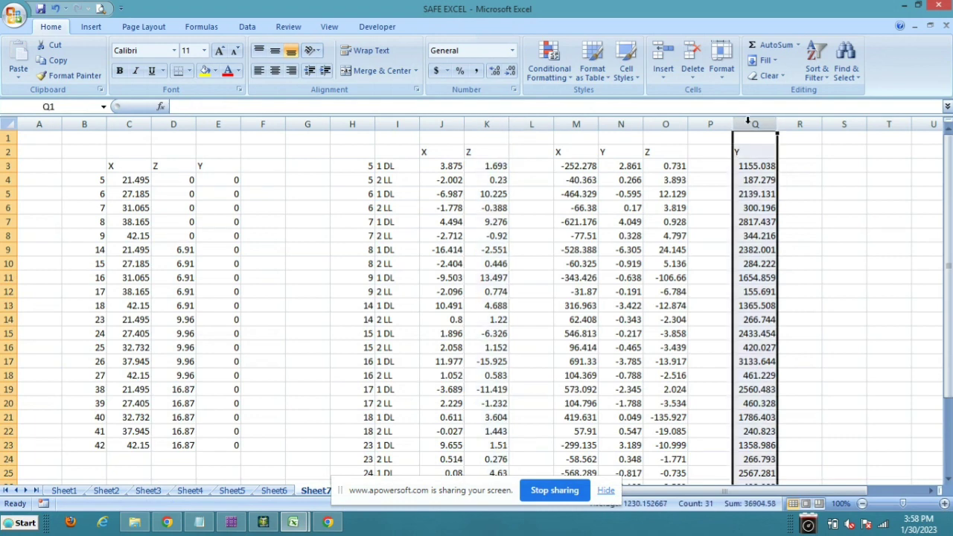
key("ctrl+x")
left_click(541, 124)
key("ctrl+v")
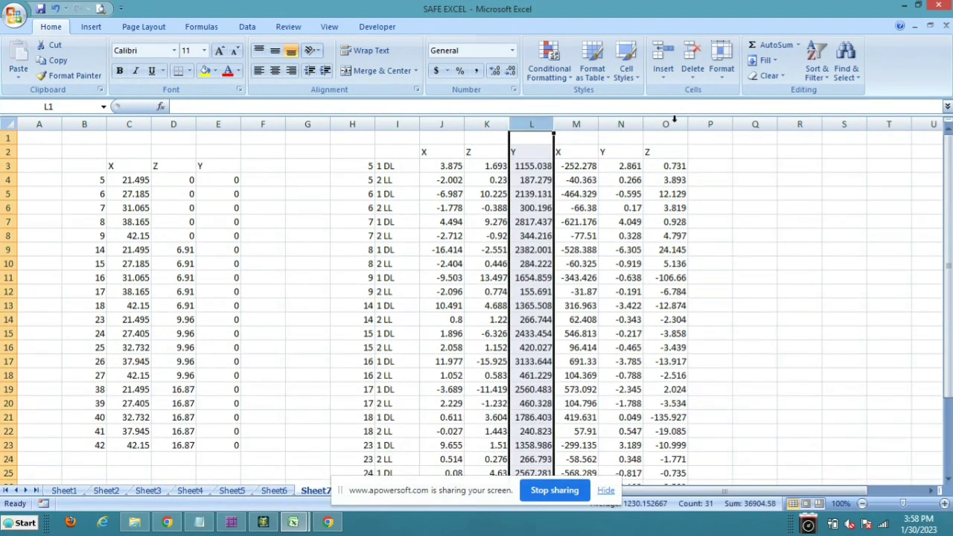
Move the Y moment column from column N to the empty column Q
left_click(622, 123)
key("ctrl+x")
left_click(745, 123)
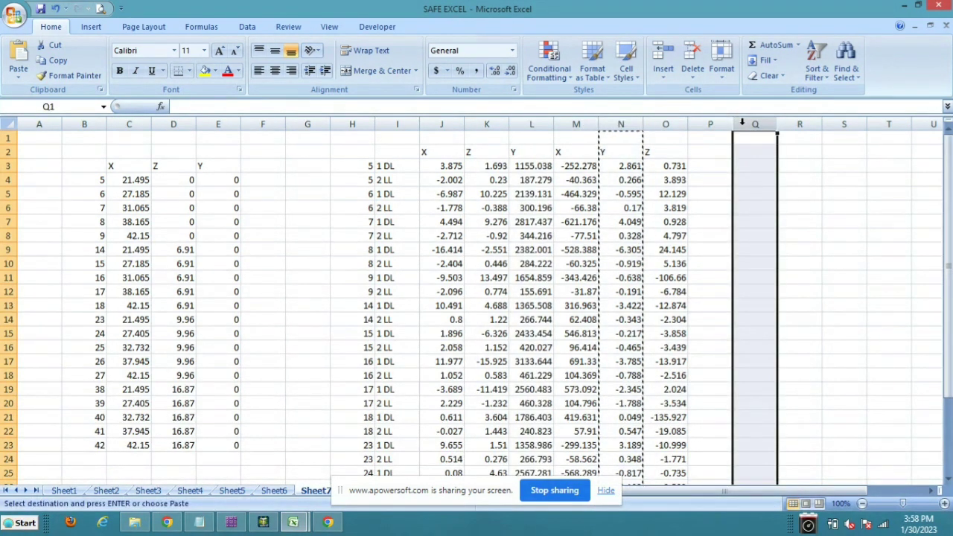
key("ctrl+v")
Move the Z moments from column O to N and the Y moments from Q to O
left_click(655, 124)
key("ctrl+x")
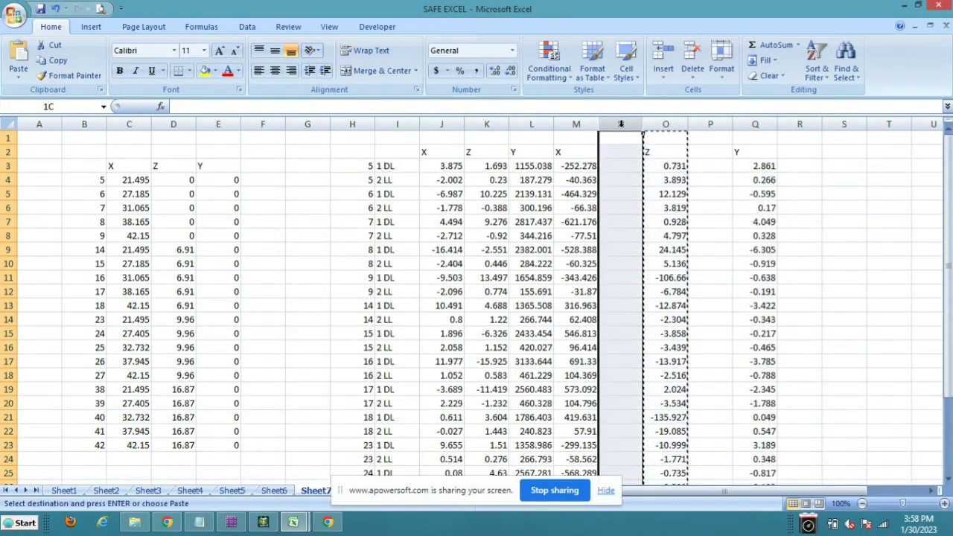
left_click(623, 124)
key("ctrl+v")
left_click(768, 124)
key("ctrl+x")
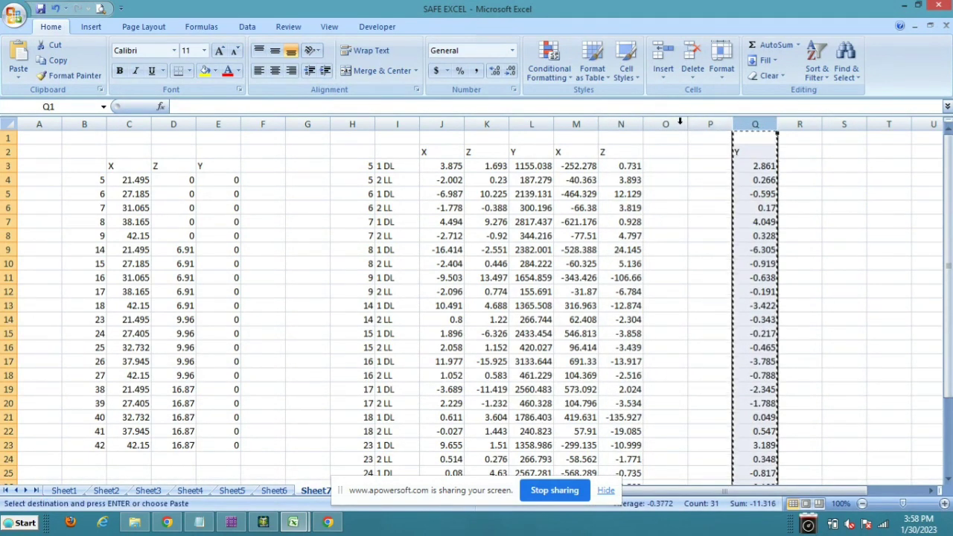
left_click(665, 124)
key("ctrl+v")
left_click(261, 251)
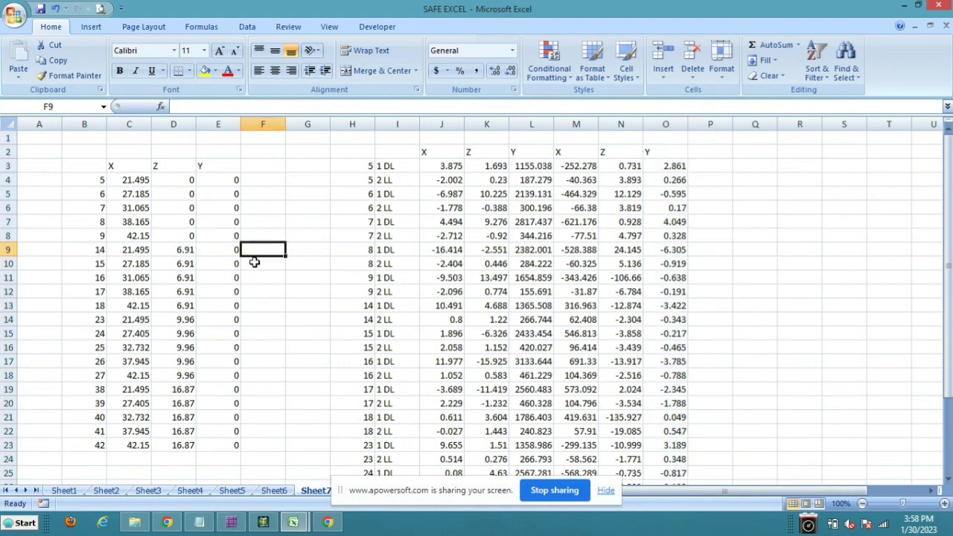
Switch to SAFE and set the new model's design code to IS 456-2000
left_click(231, 522)
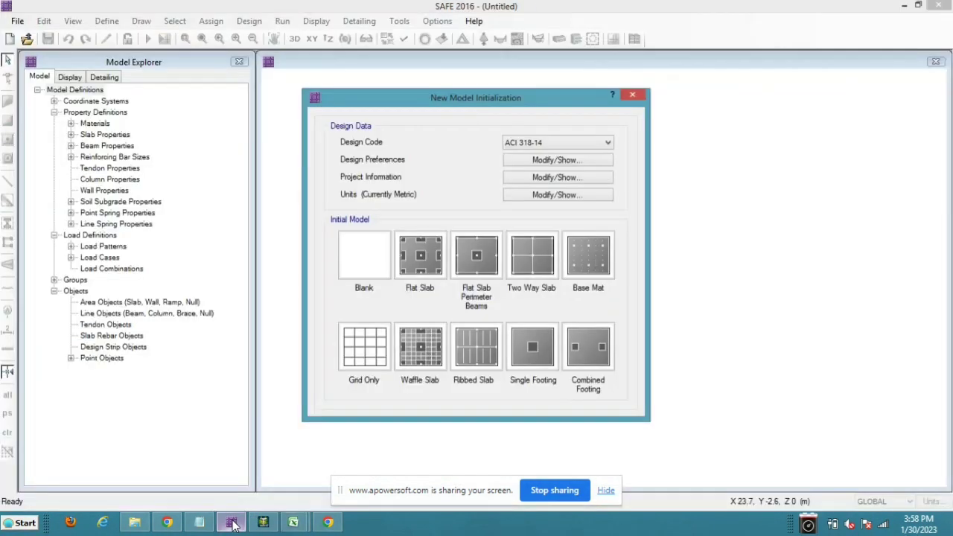
left_click(558, 143)
left_click(552, 251)
Set the slabs' top and bottom clear cover to 75 mm in the design preferences
left_click(548, 161)
left_click(387, 81)
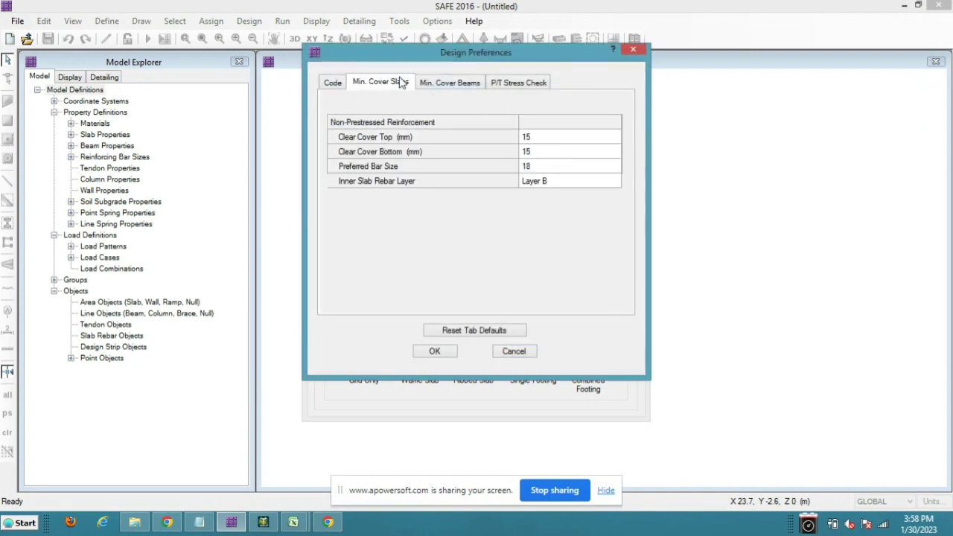
left_click(543, 138)
type("75")
left_click(549, 153)
type("75")
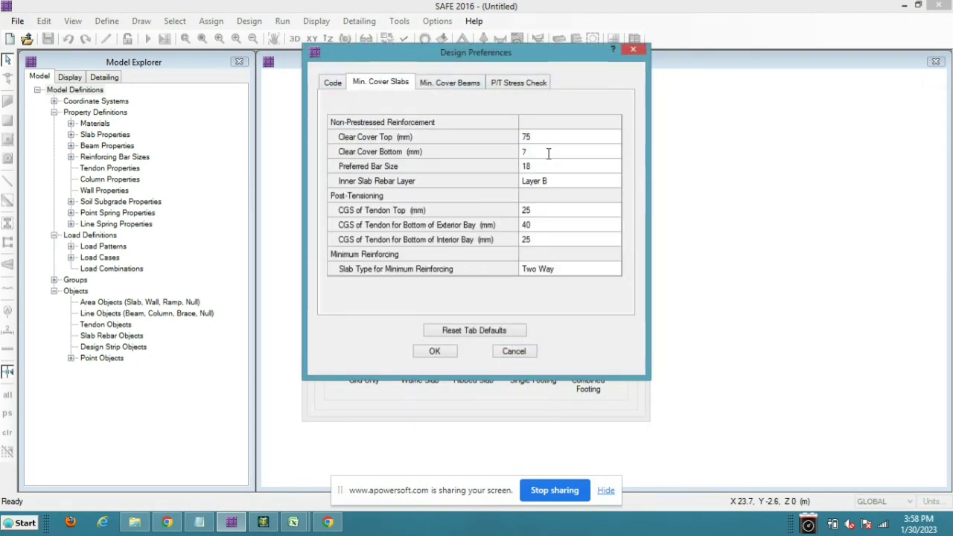
left_click(435, 351)
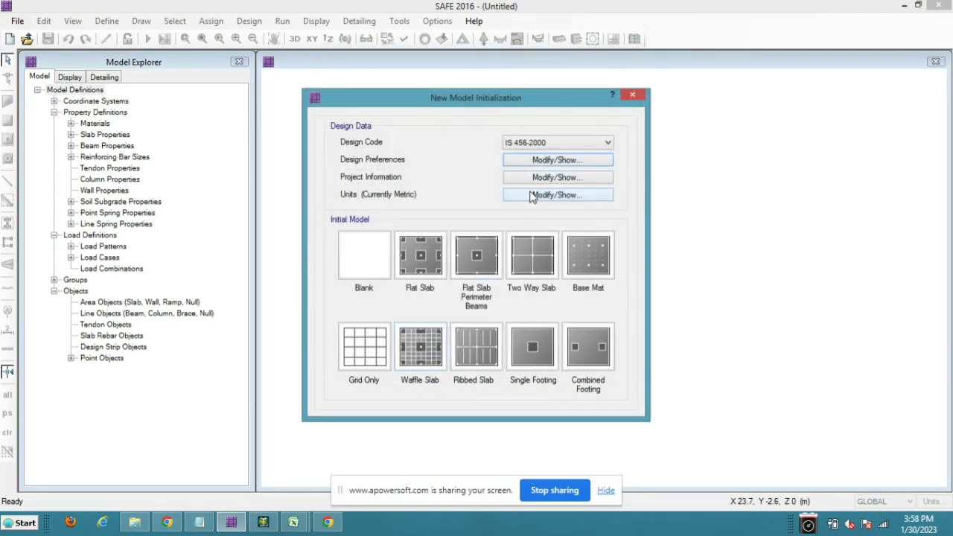
Apply the metric default units to the new model and create it from the Blank template
left_click(532, 195)
left_click(555, 87)
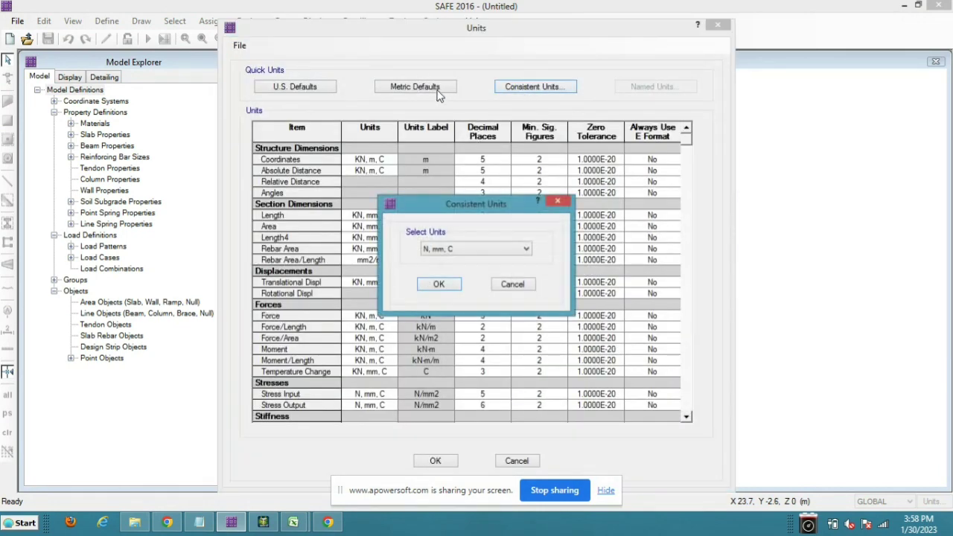
left_click(566, 204)
left_click(417, 88)
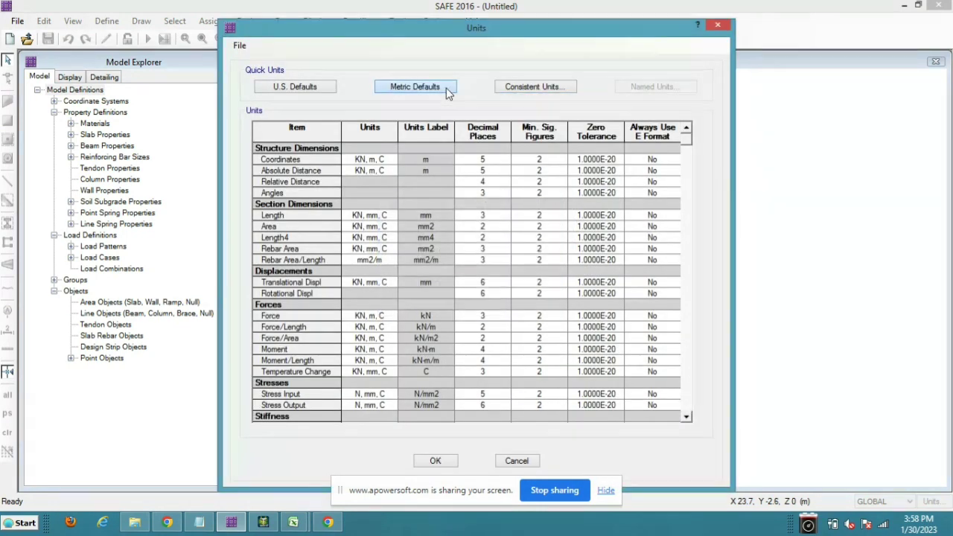
left_click(434, 461)
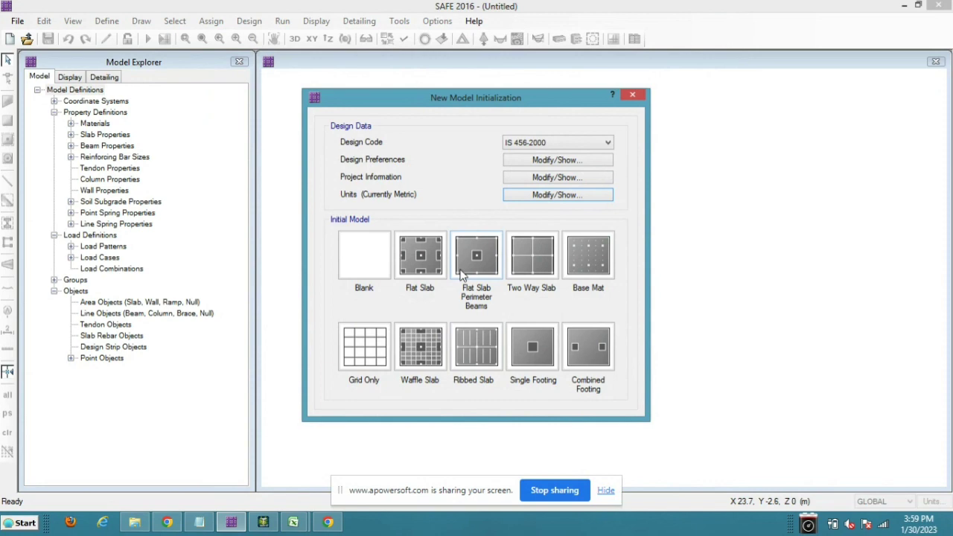
left_click(377, 270)
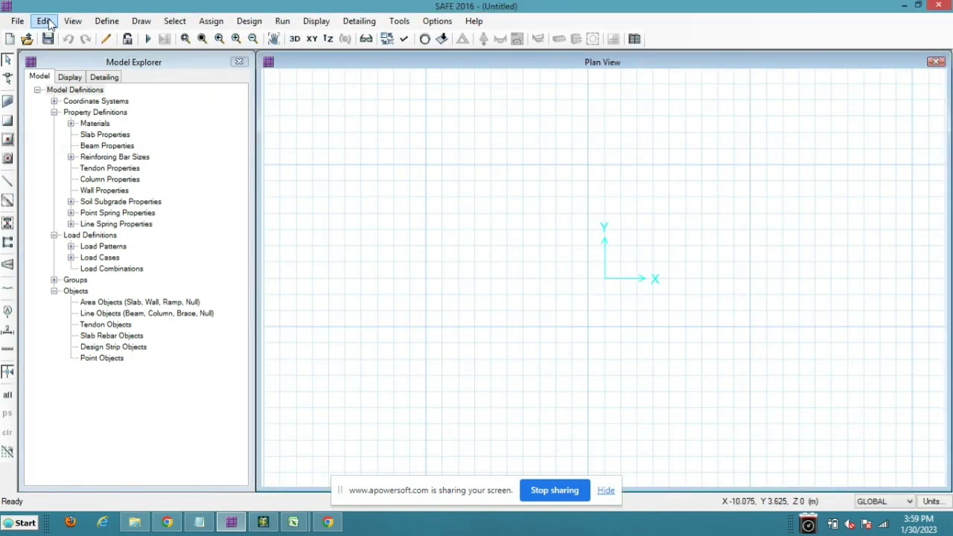
Rename the DEAD load pattern as 1 DL and the LIVE load pattern as 2 LL
left_click(46, 21)
left_click(313, 159)
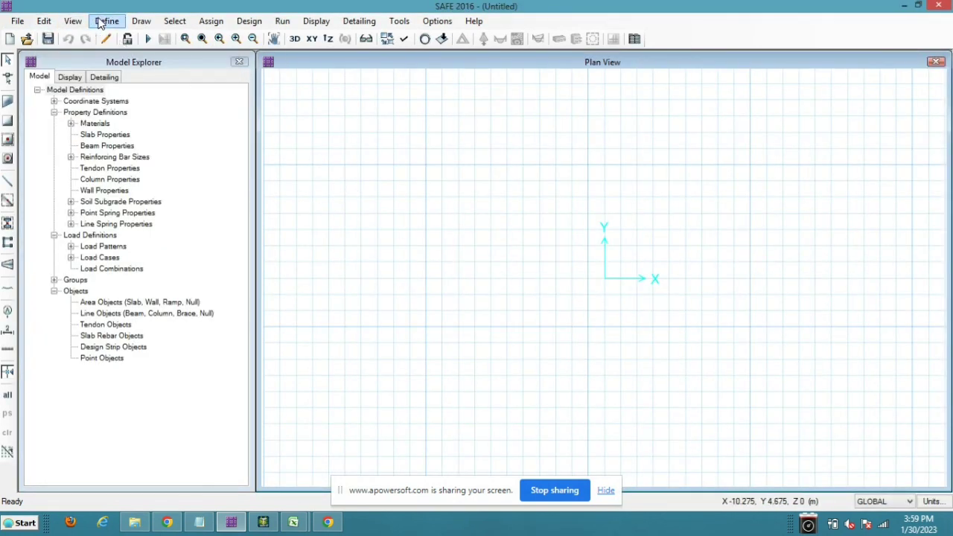
left_click(107, 21)
left_click(195, 271)
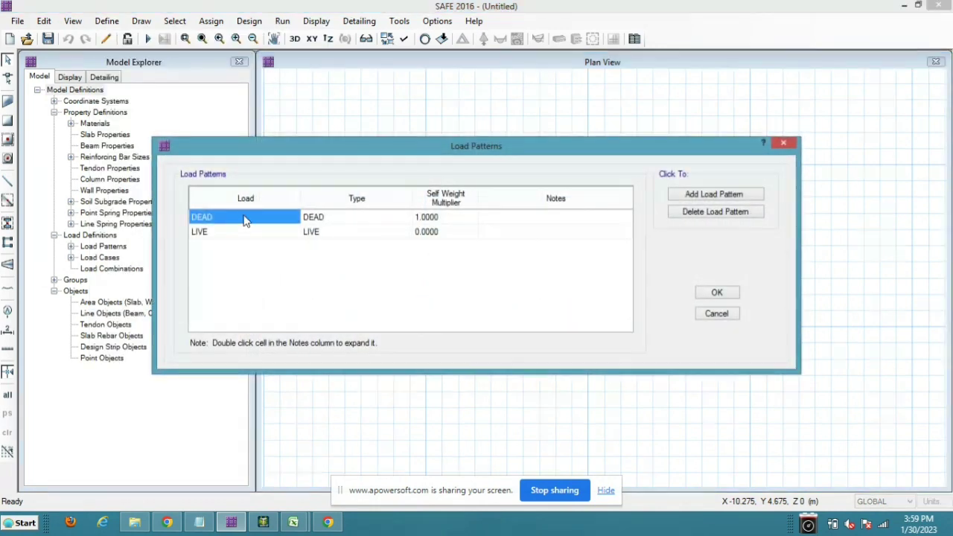
type("1 DL")
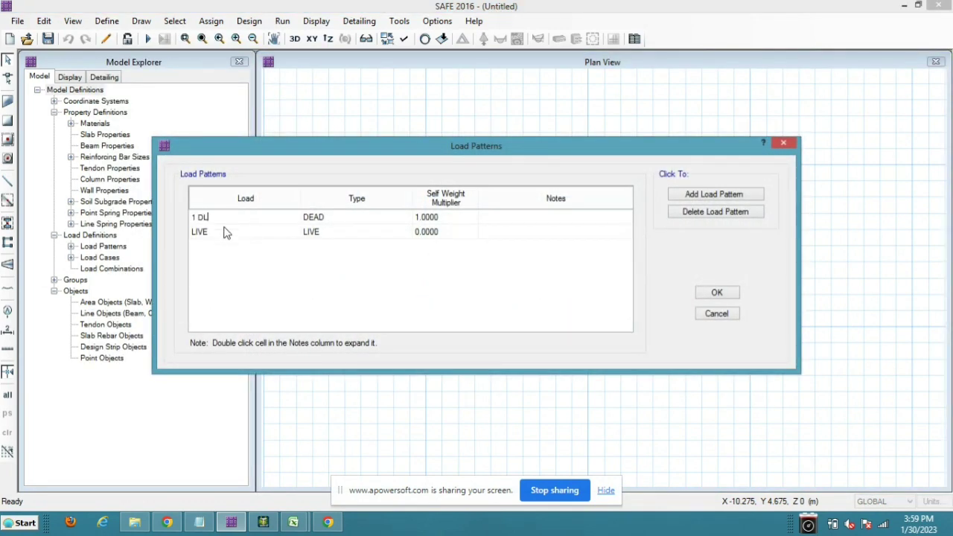
key("Return")
type("2 LL")
left_click(716, 293)
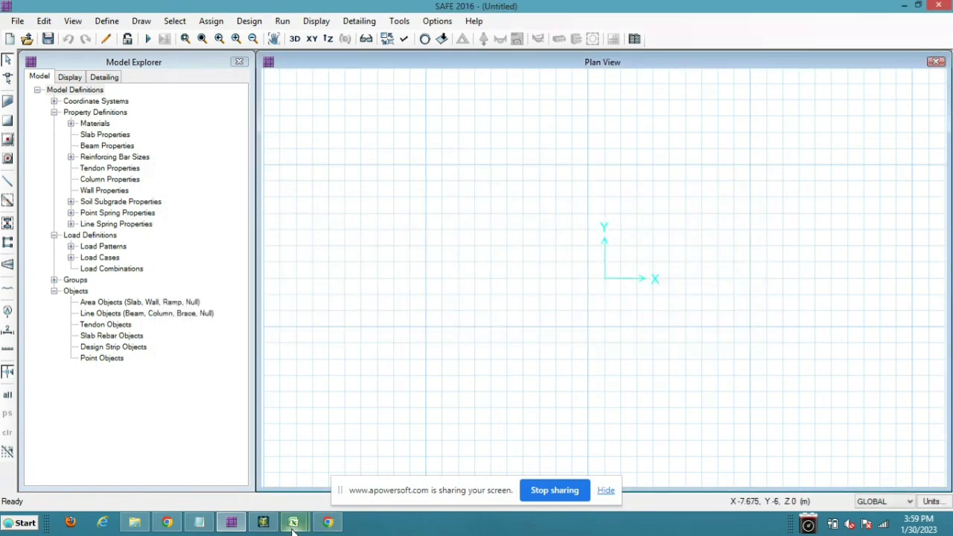
Switch to the SAFE EXCEL workbook and copy the support numbers with their X, Z and Y coordinates in B4:E23
mouse_move(294, 523)
left_click(251, 485)
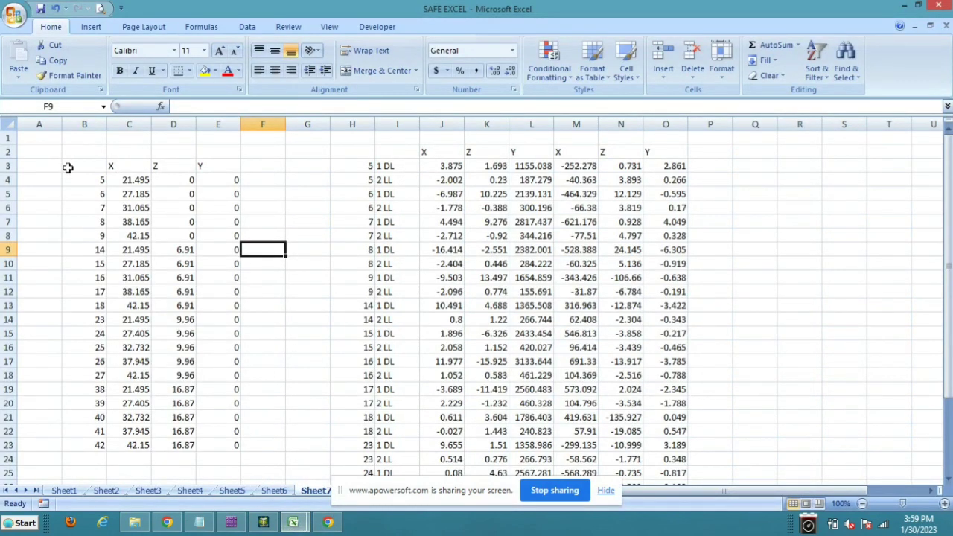
left_click_drag(89, 181, 215, 445)
key("ctrl+c")
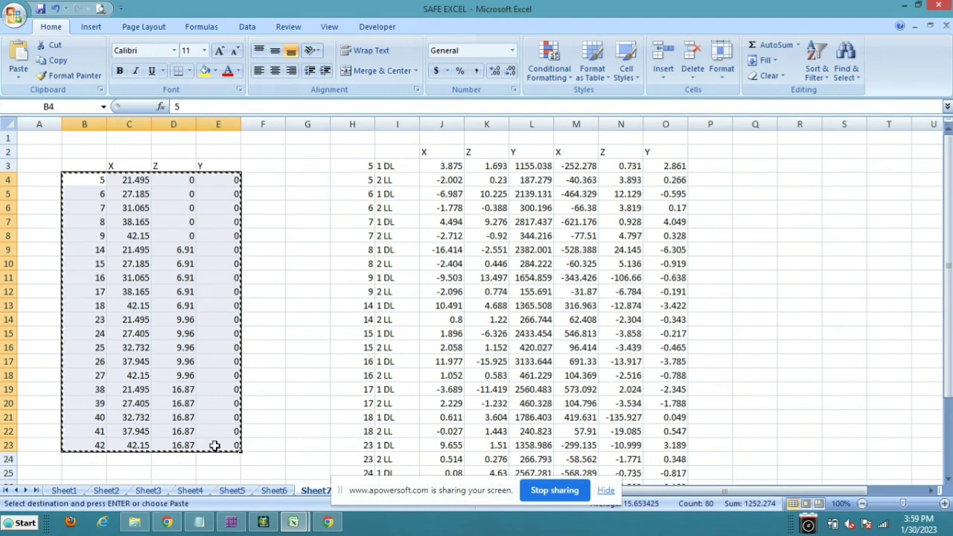
In SAFE, expose all input tables, open the Object Geometry - Point Coordinates table for interactive editing and insert the copied coordinates
left_click(231, 522)
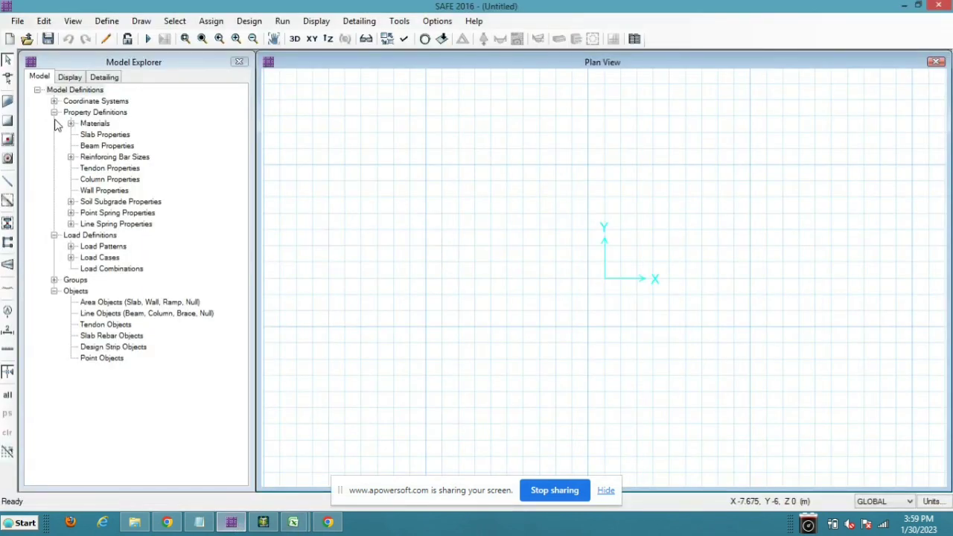
left_click(44, 21)
left_click(136, 178)
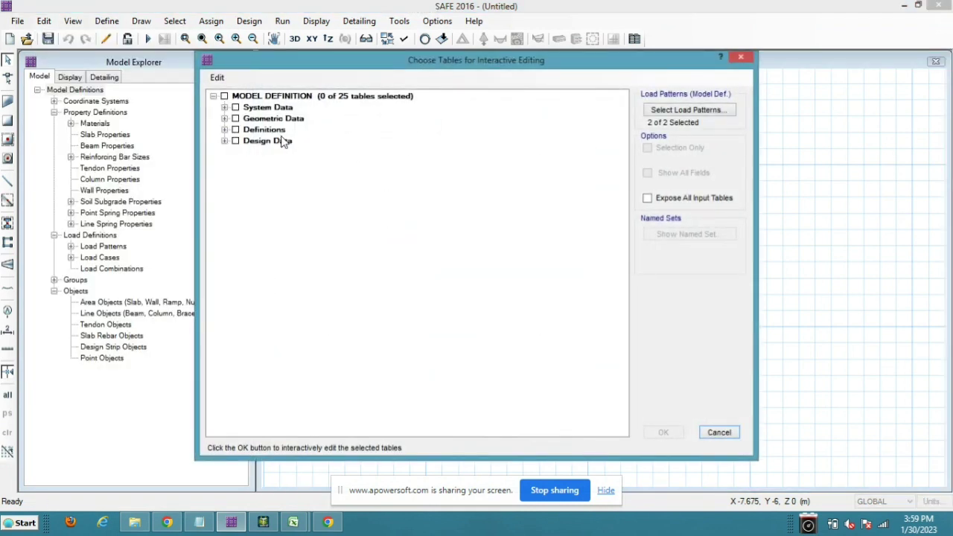
left_click(647, 198)
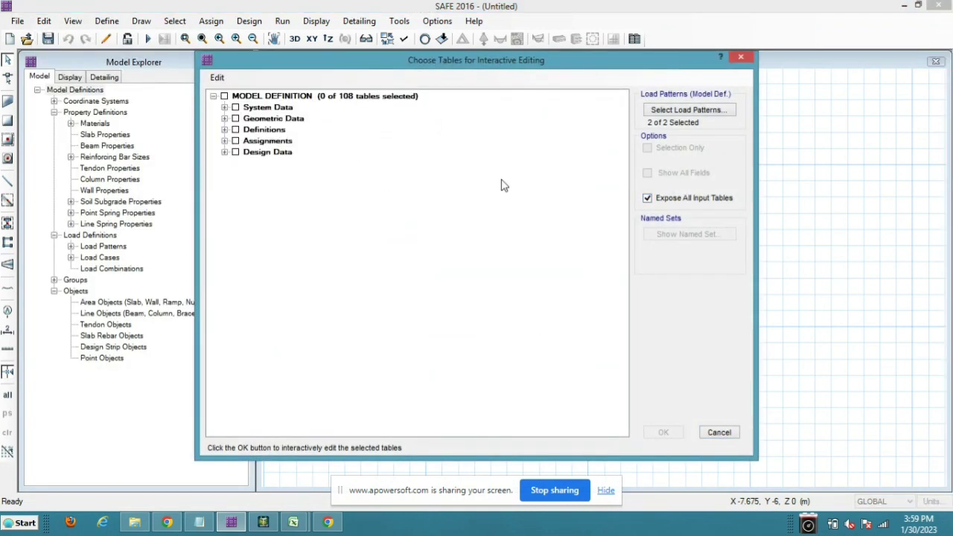
left_click(224, 119)
left_click(235, 131)
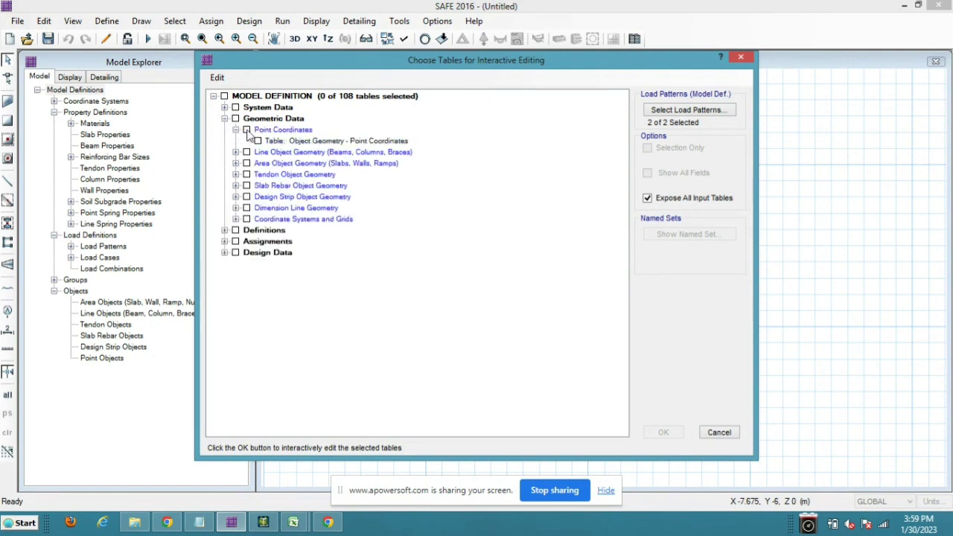
left_click(283, 130)
left_click(307, 141)
left_click(291, 142)
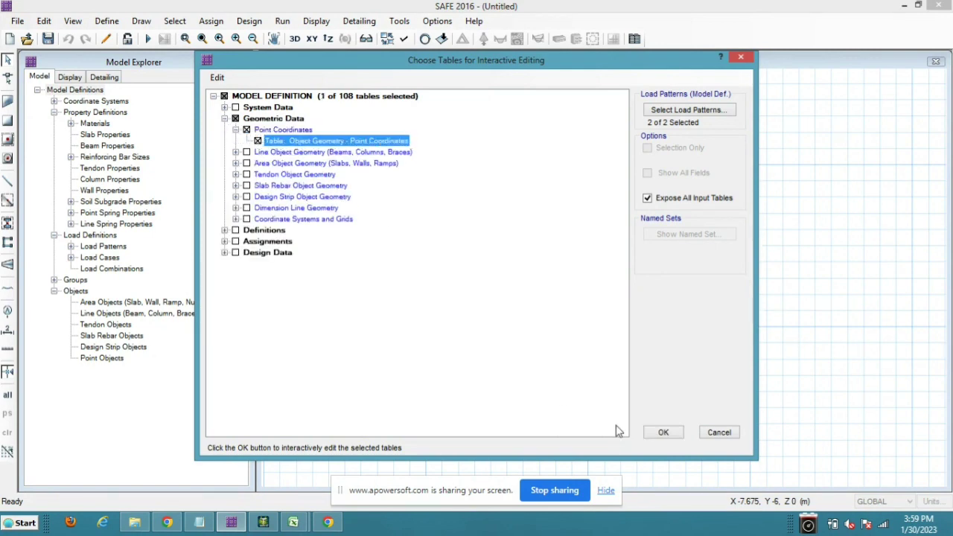
left_click(664, 432)
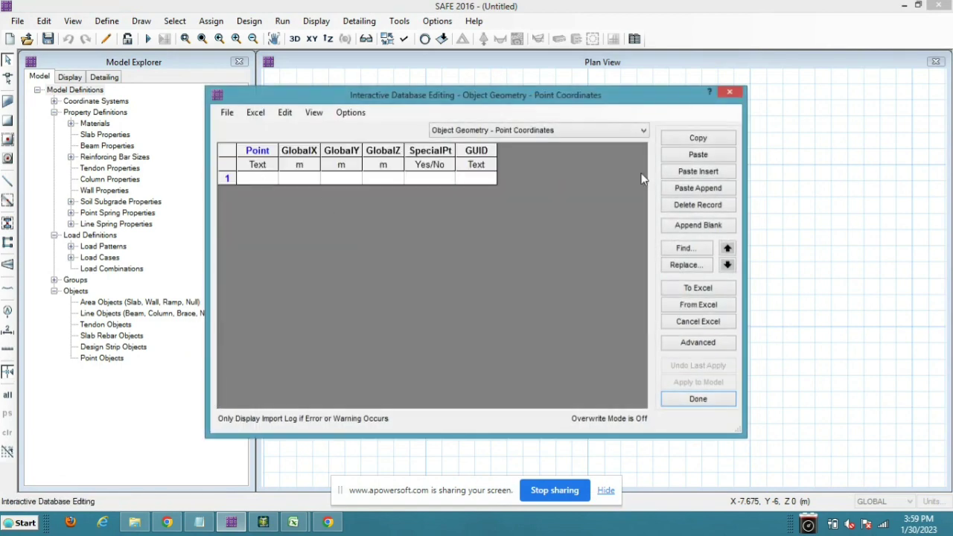
left_click(694, 173)
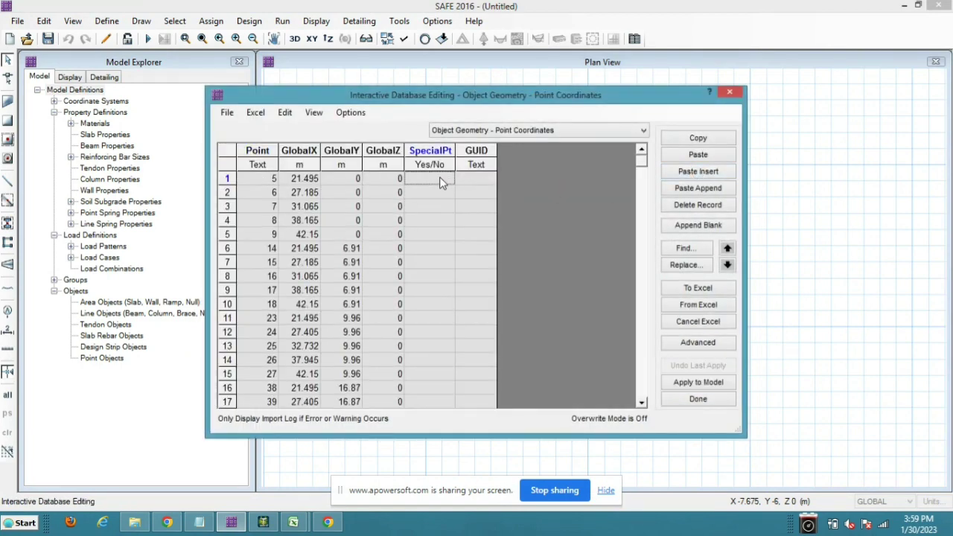
Set SpecialPt to YES for all the inserted points, apply the table to the model and close it
type("YES")
left_click(442, 191)
left_click(433, 178)
left_click_drag(433, 191, 438, 398)
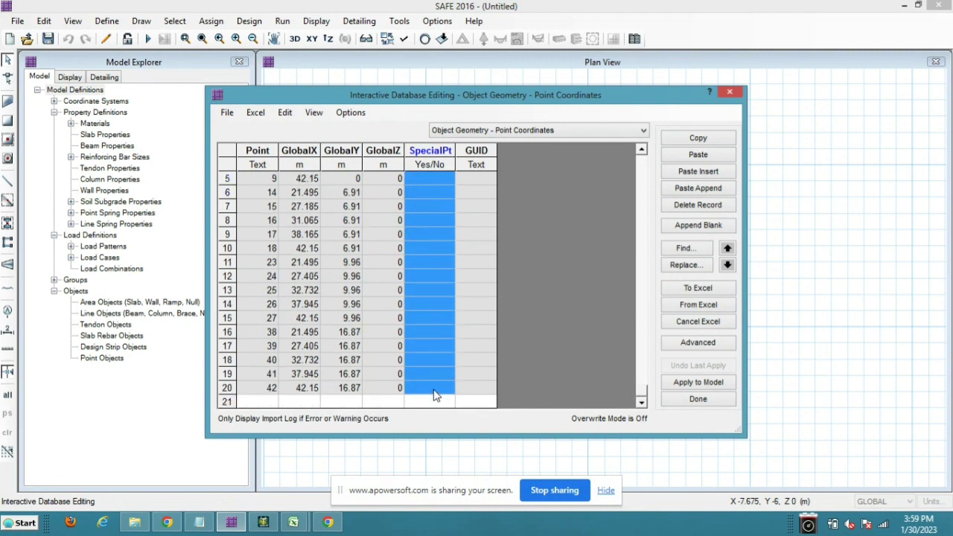
key("ctrl+v")
left_click(440, 309)
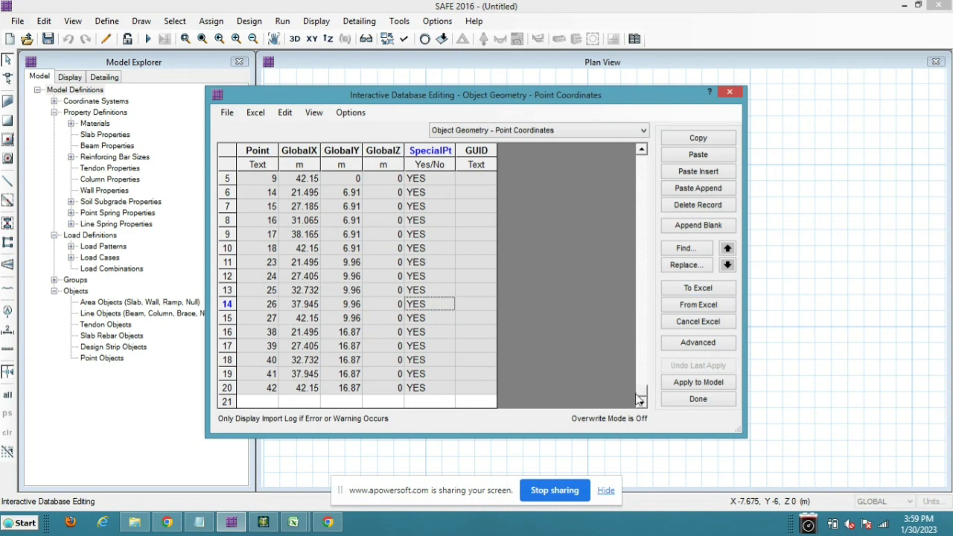
left_click_drag(639, 400, 644, 162)
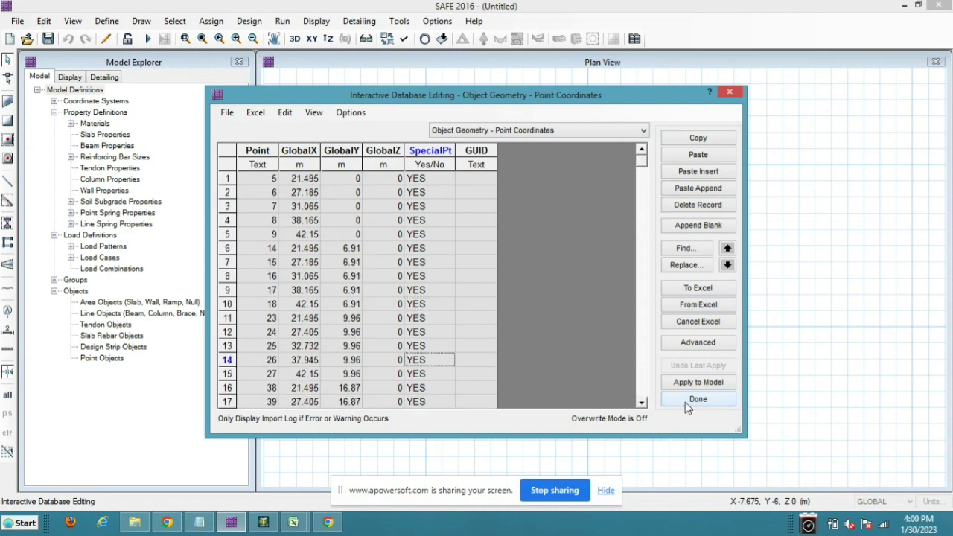
left_click(697, 382)
left_click(694, 400)
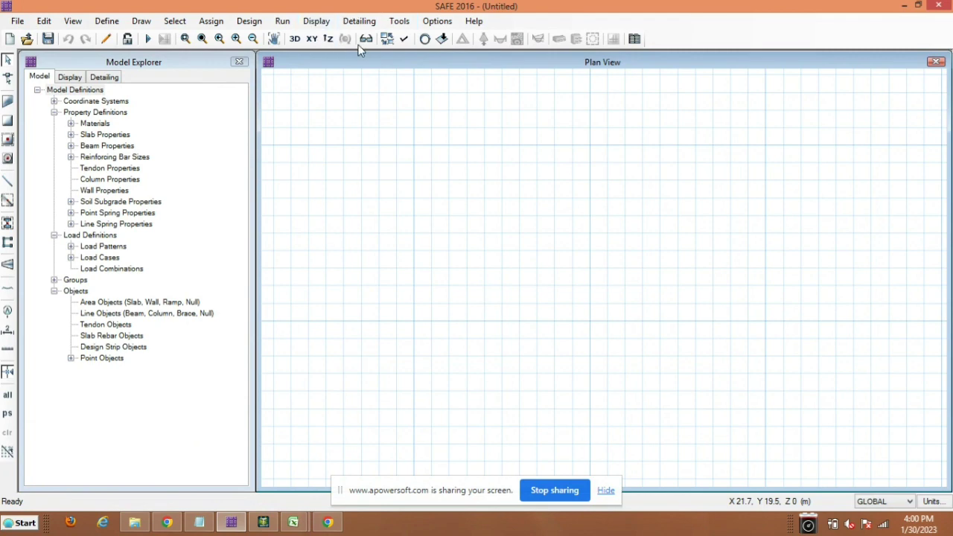
Turn off the Invisible option for points and show the point labels in the plan view
left_click(404, 39)
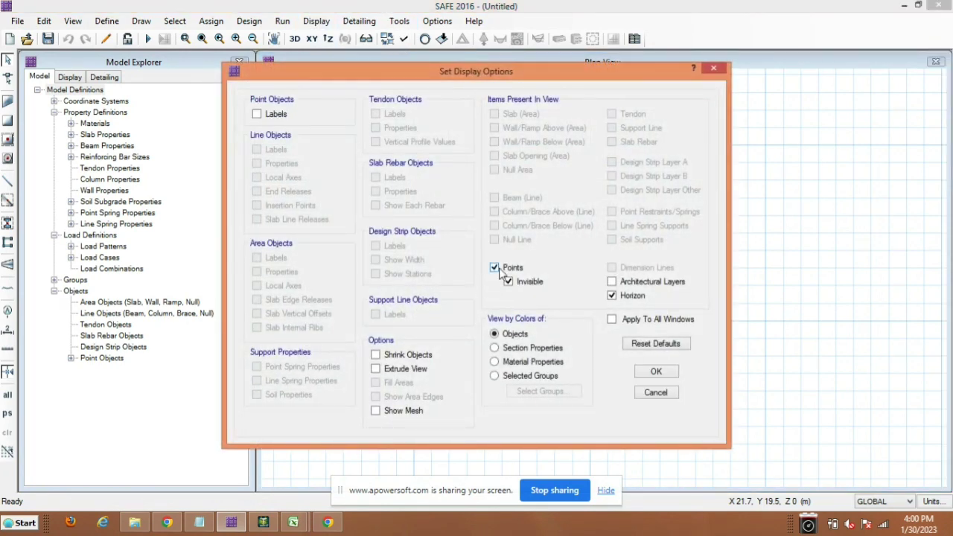
left_click(656, 373)
left_click(405, 40)
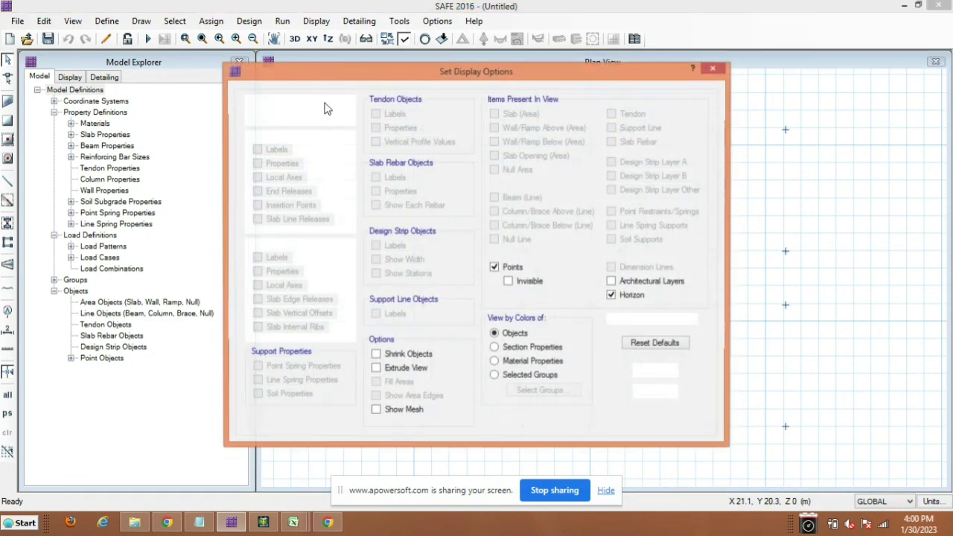
left_click(656, 372)
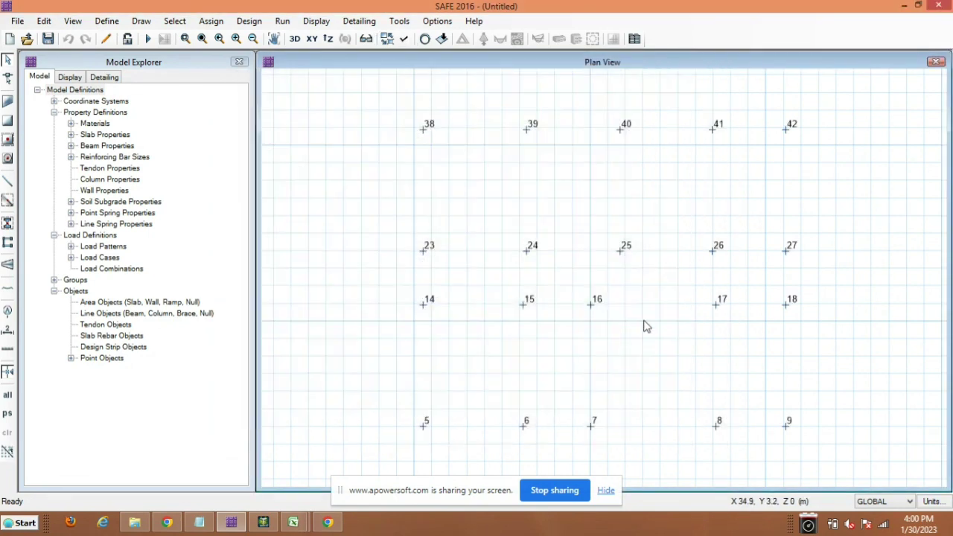
Hide the point labels in the plan view
left_click(403, 40)
left_click(272, 115)
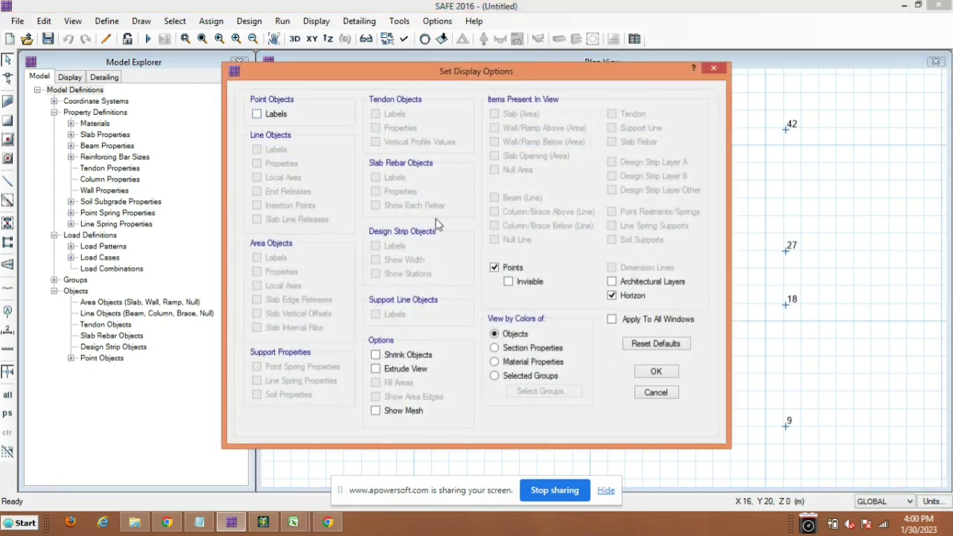
left_click(656, 372)
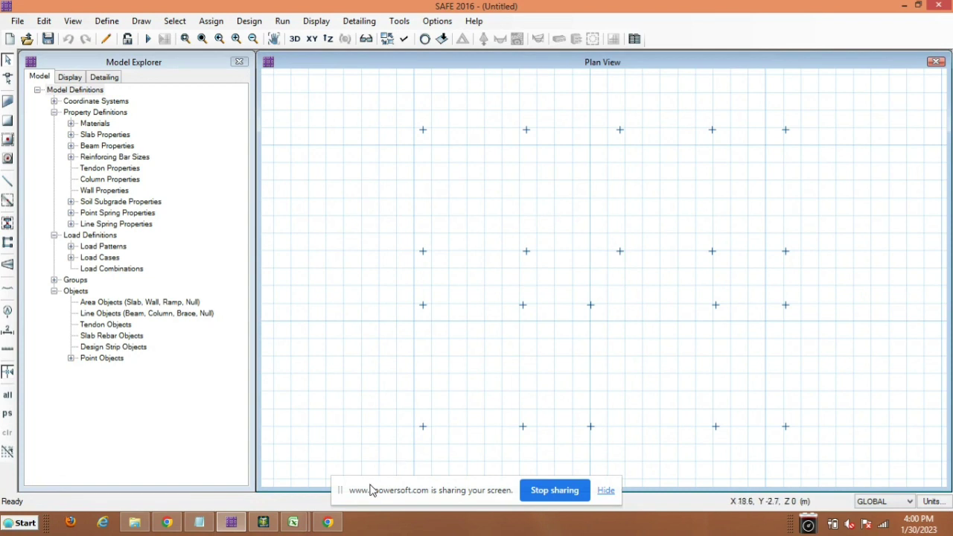
left_click_drag(373, 489, 383, 523)
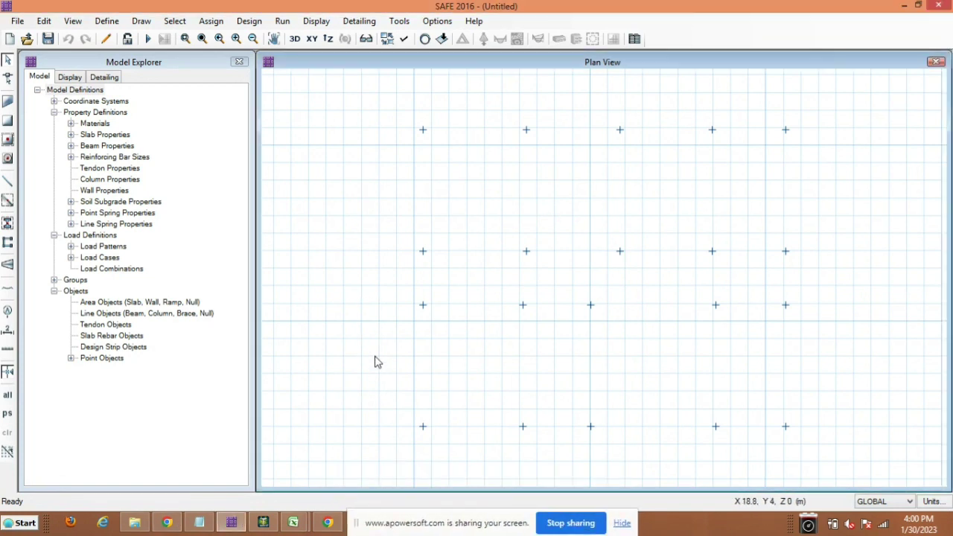
Expose all input tables and open the Load Assignments - Point Loads table for interactive editing
left_click(38, 23)
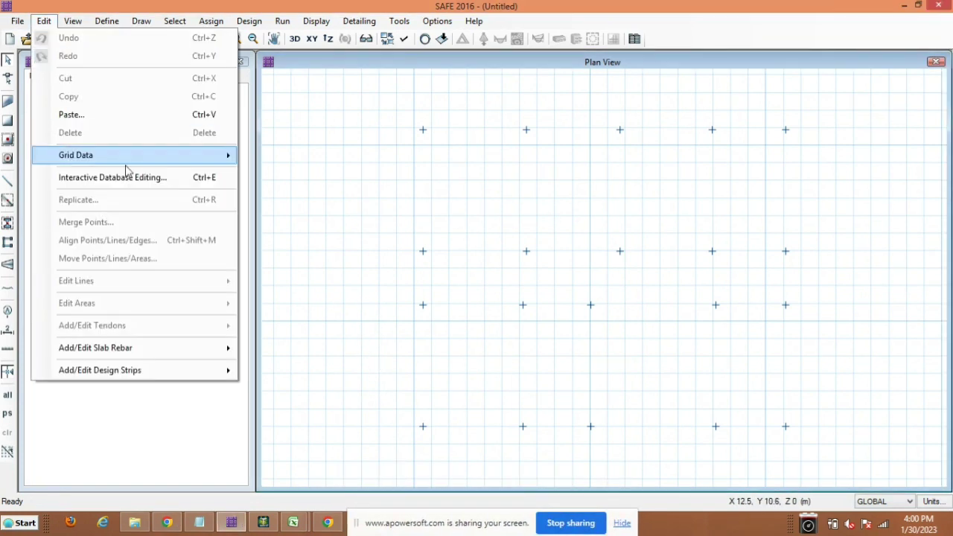
left_click(145, 179)
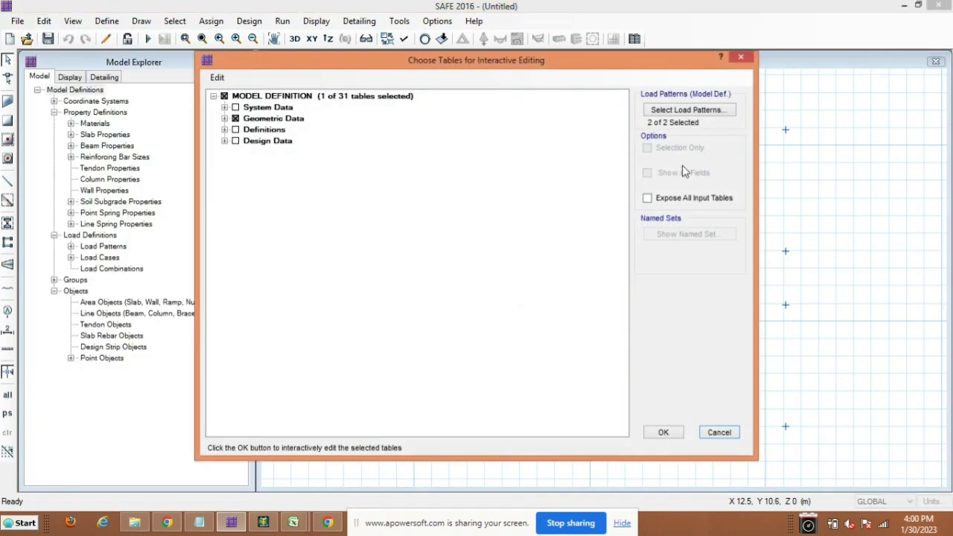
left_click(647, 197)
left_click(225, 140)
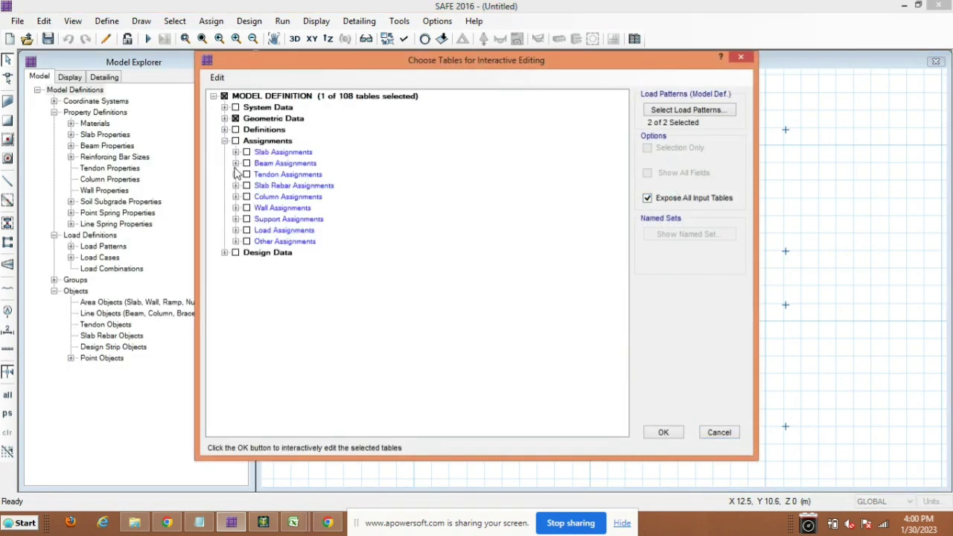
left_click(235, 231)
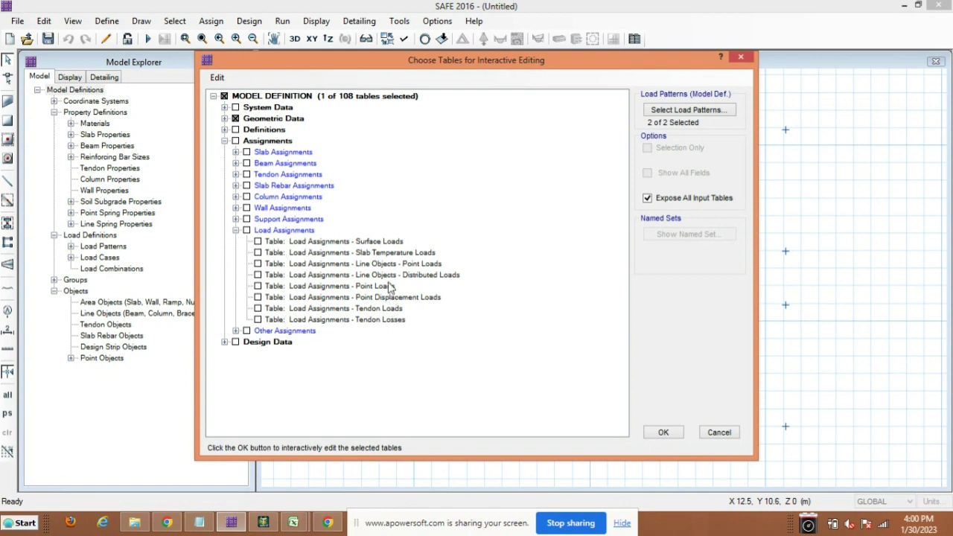
left_click(258, 286)
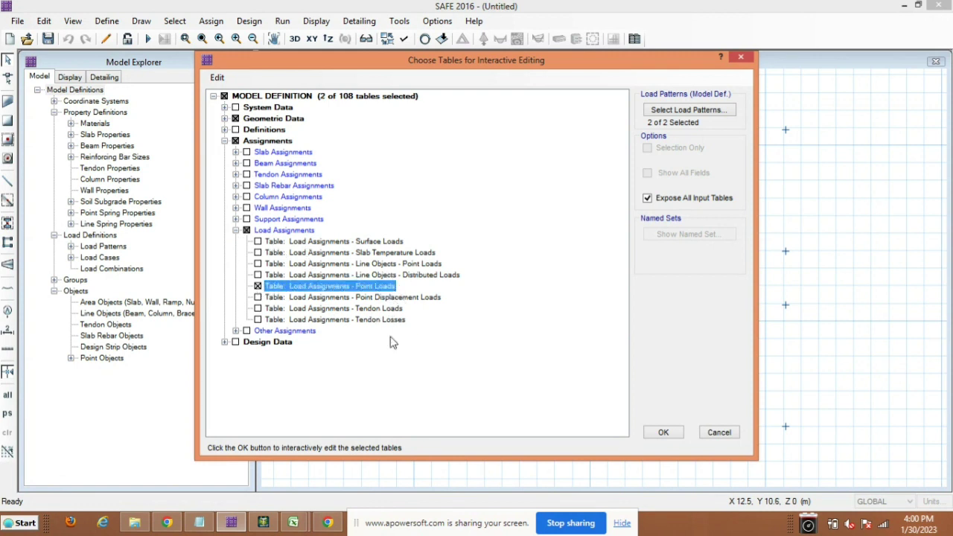
left_click(662, 432)
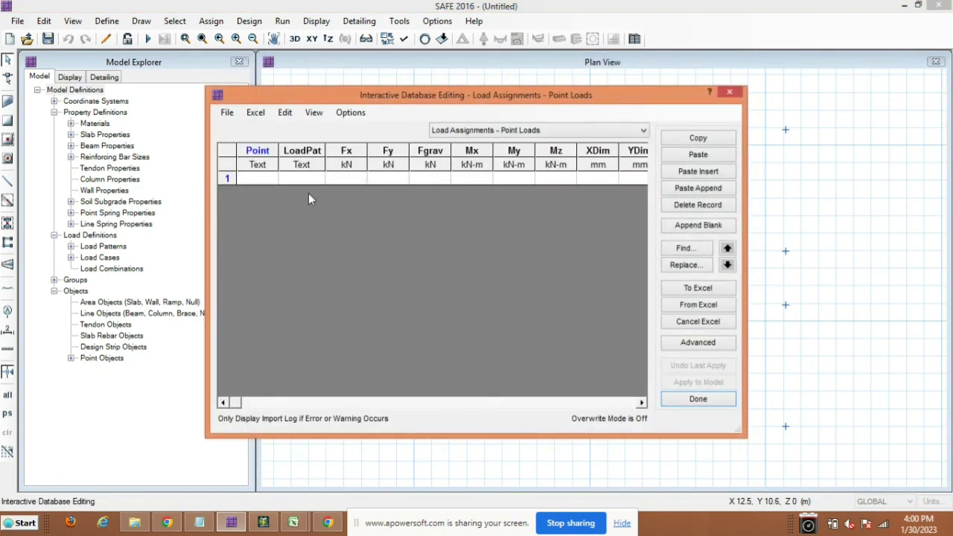
Switch to the SAFE EXCEL workbook and copy the support reactions range H3:O32 on Sheet7
left_click(292, 523)
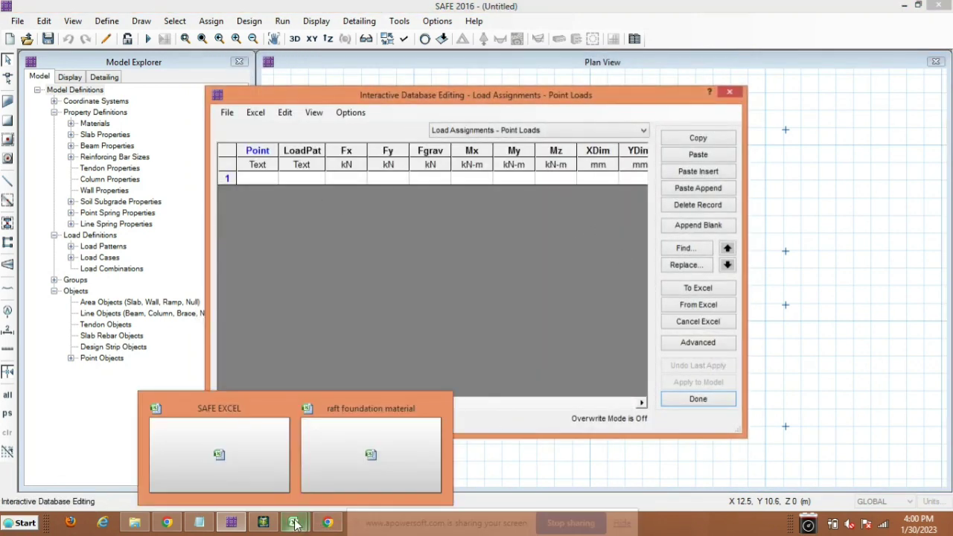
left_click(246, 481)
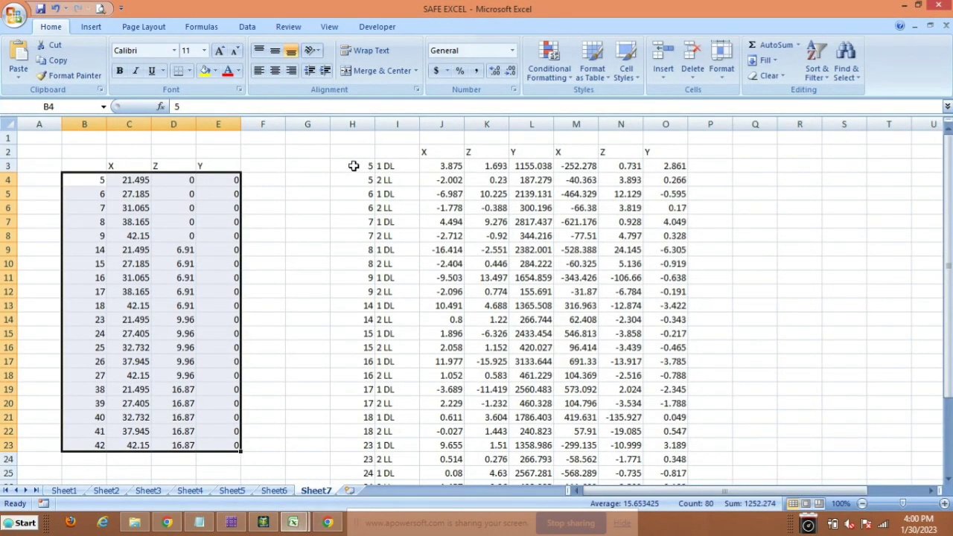
left_click_drag(353, 166, 544, 381)
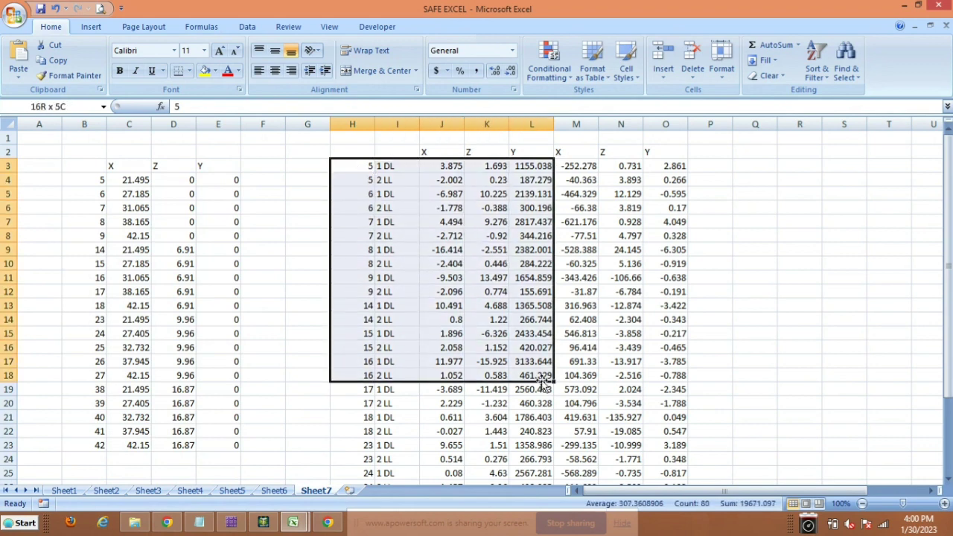
double_click(385, 165)
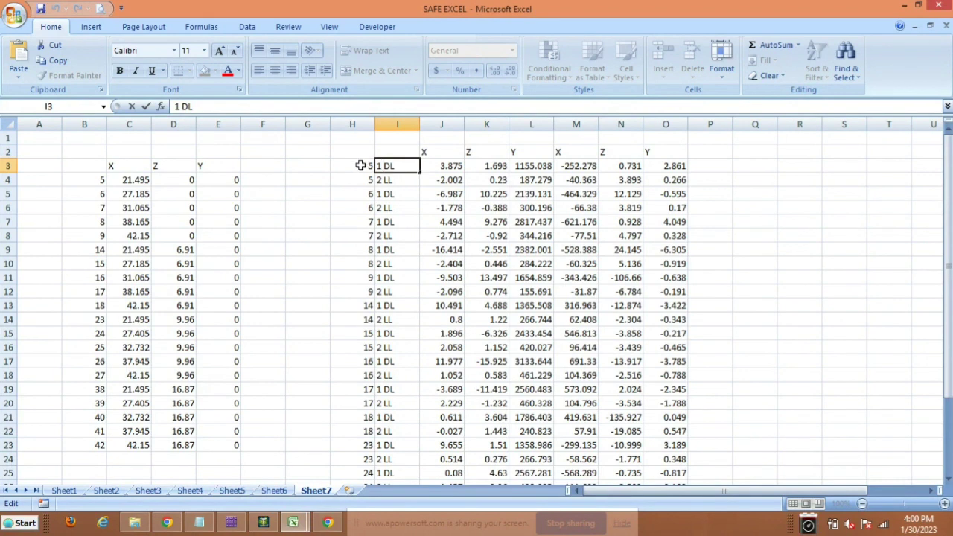
left_click_drag(363, 166, 675, 460)
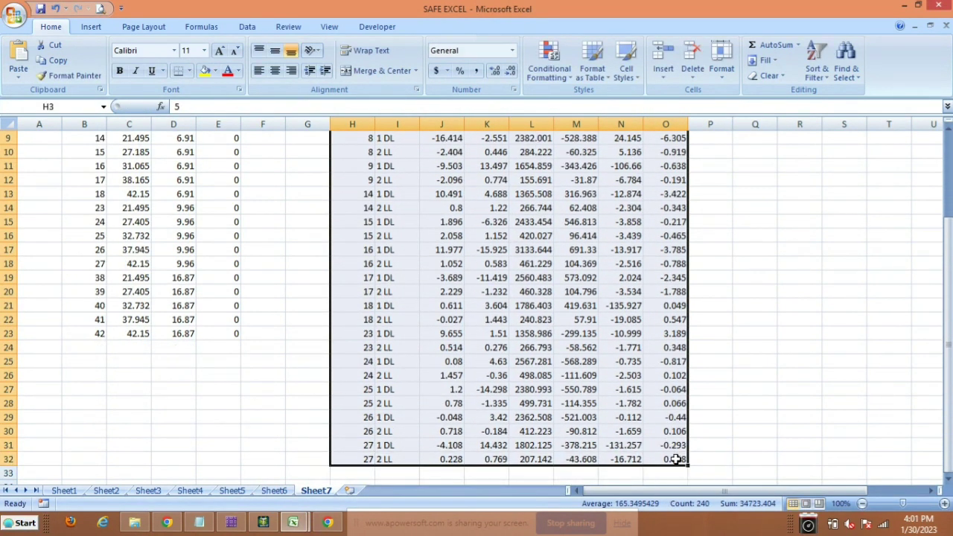
key("ctrl+c")
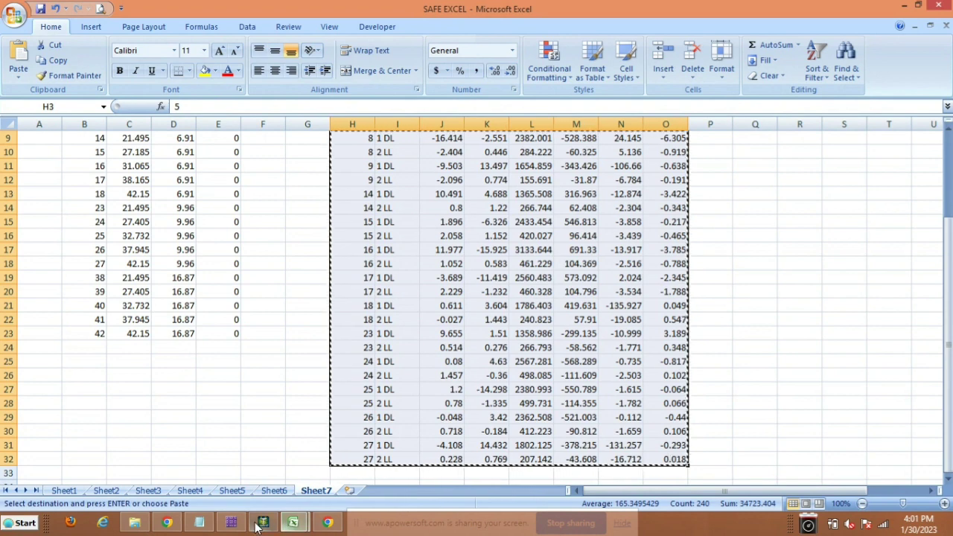
Return to SAFE and insert the copied reactions into the Load Assignments - Point Loads table, checking down to the last row
left_click(232, 524)
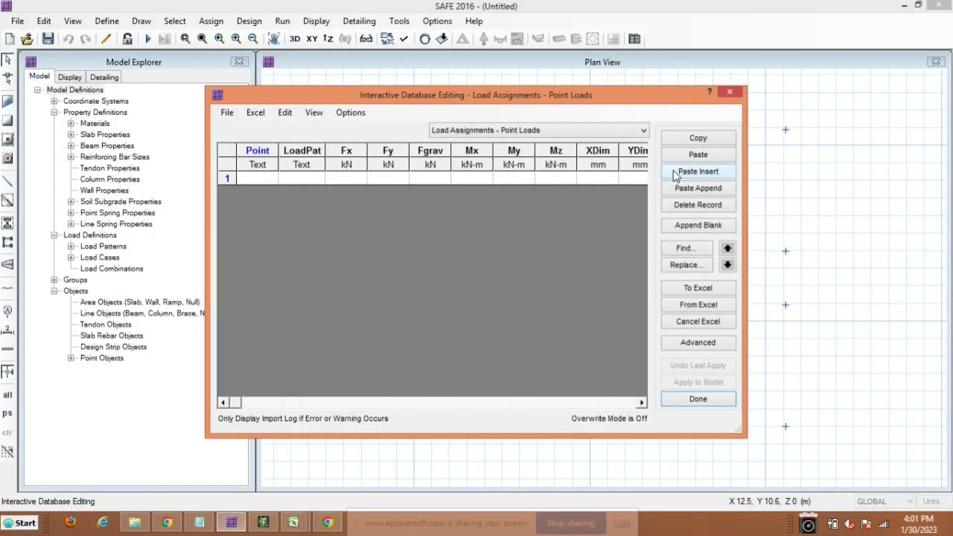
left_click(697, 171)
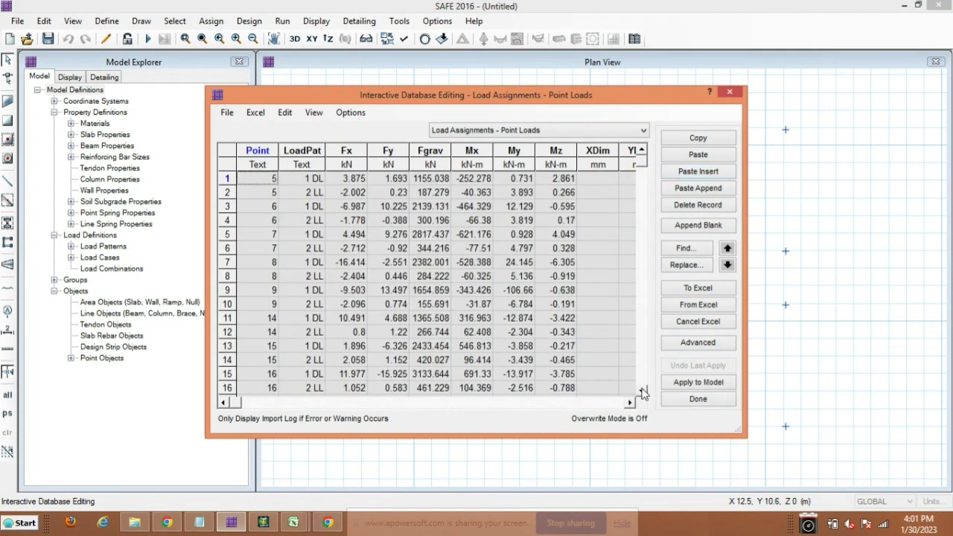
left_click_drag(642, 393, 642, 393)
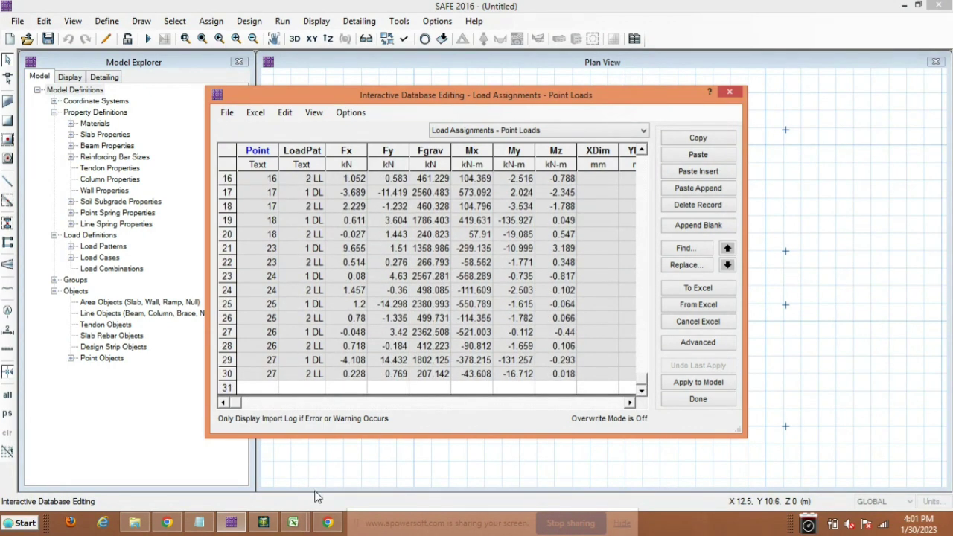
In the SAFE EXCEL workbook, compare the node numbers of the reactions table with those of the coordinate list
left_click(326, 523)
left_click(327, 523)
mouse_move(295, 524)
left_click(223, 472)
left_click(367, 457)
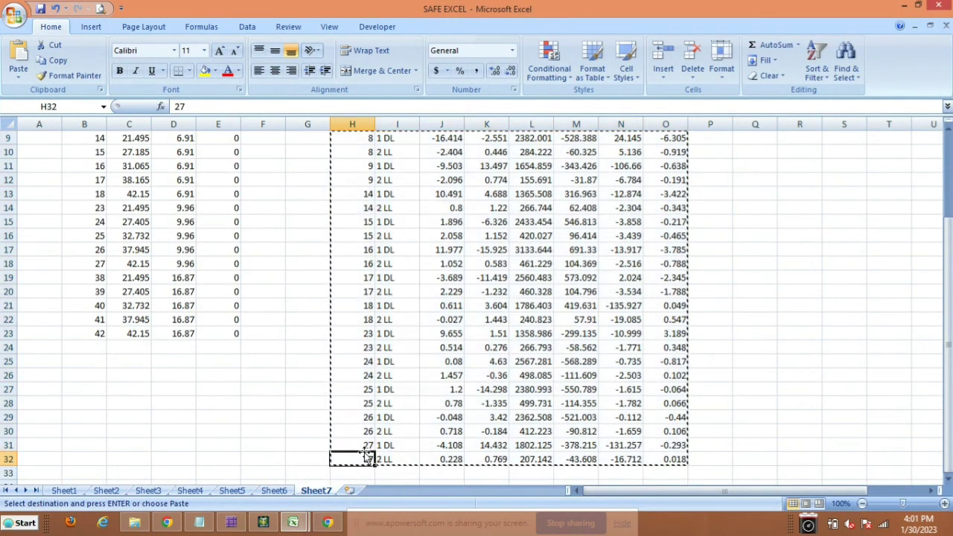
scroll(384, 380, "up", 3)
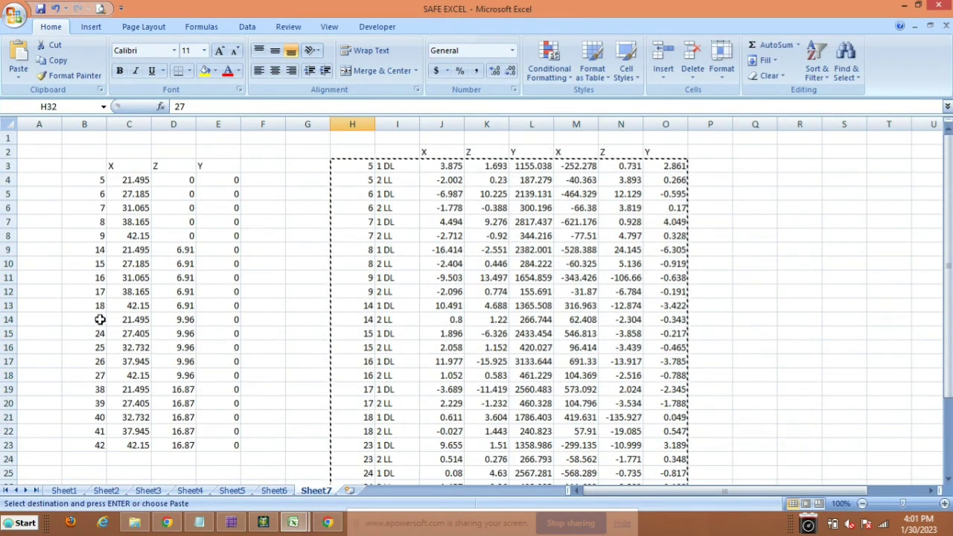
scroll(495, 291, "down", 6)
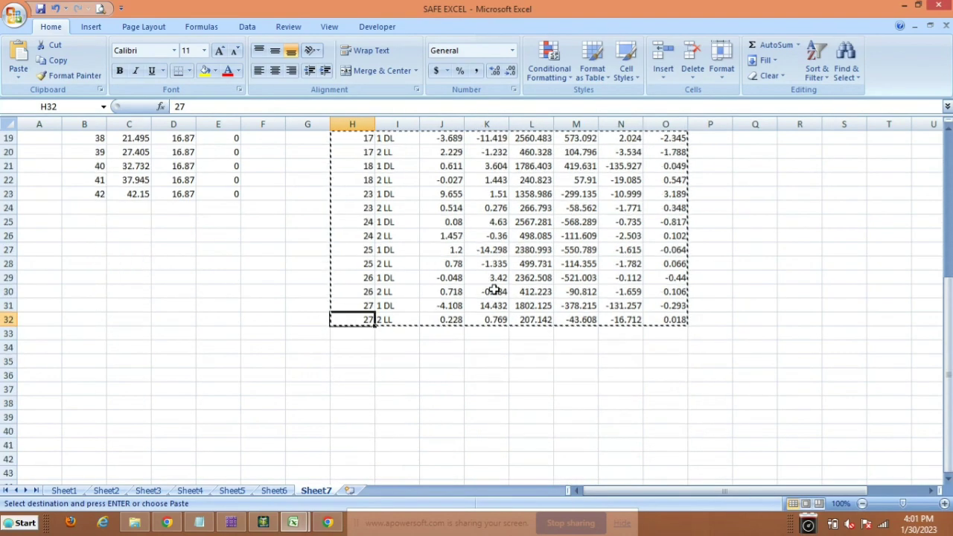
Switch to STAAD.Pro and copy the DL and LL support reactions of nodes 38 to 42 from the Support Reactions table
left_click(263, 523)
left_click(593, 285)
scroll(589, 279, "up", 3)
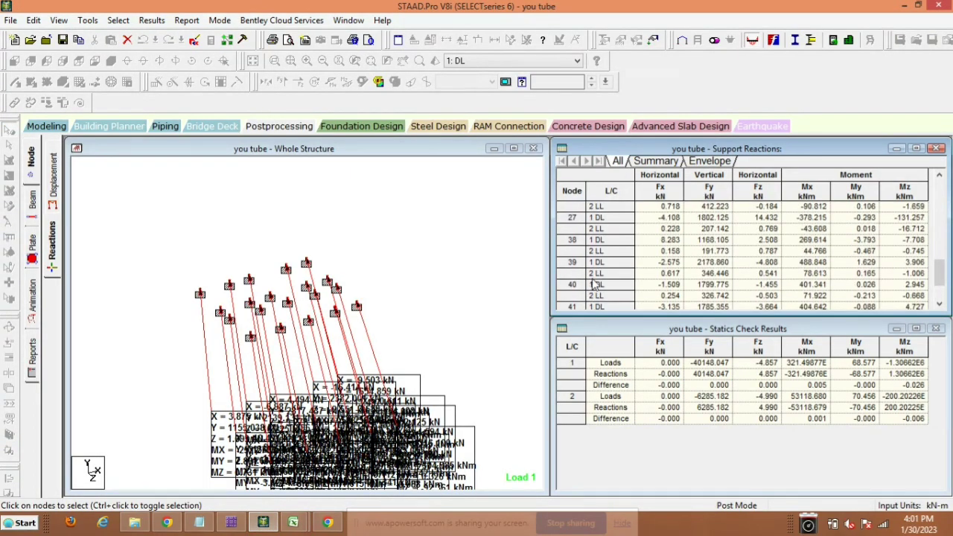
left_click_drag(570, 251, 613, 319)
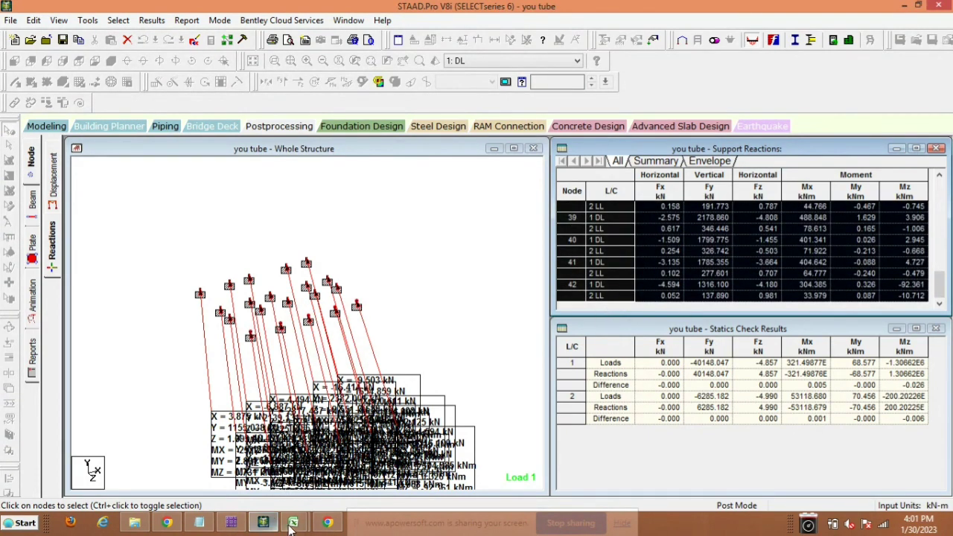
Paste the copied reactions into Sheet7 of the SAFE EXCEL workbook, starting at H33, accepting the different range size
mouse_move(293, 523)
left_click(275, 462)
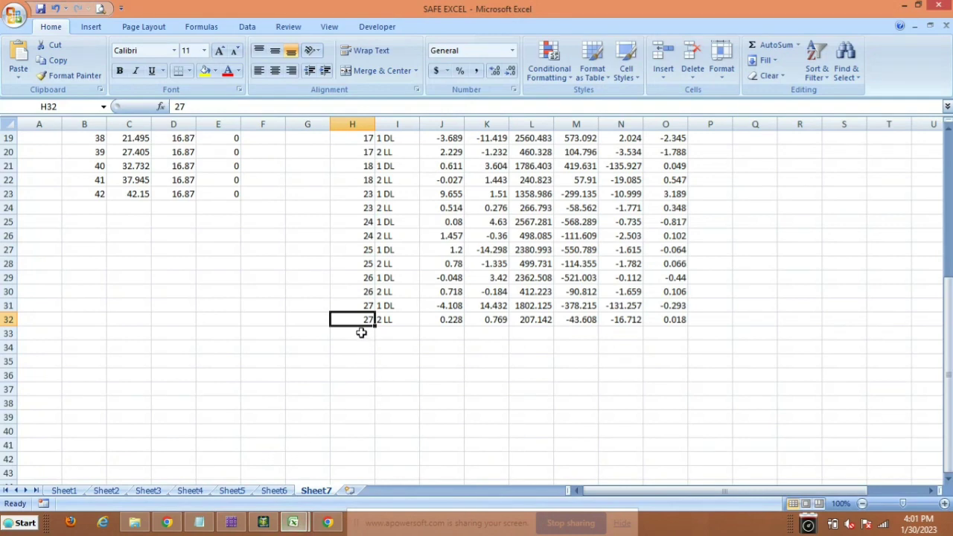
left_click_drag(361, 333, 673, 460)
key("ctrl+v")
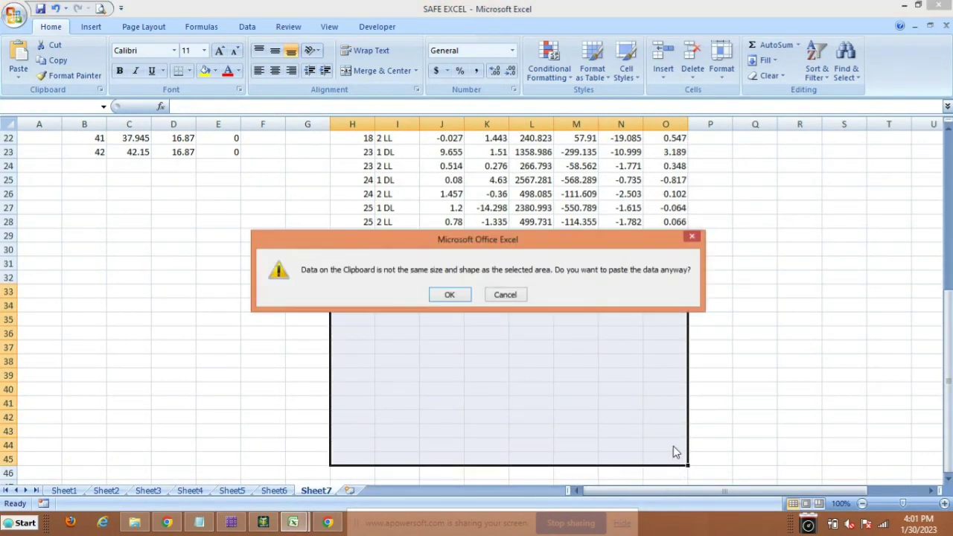
left_click(464, 296)
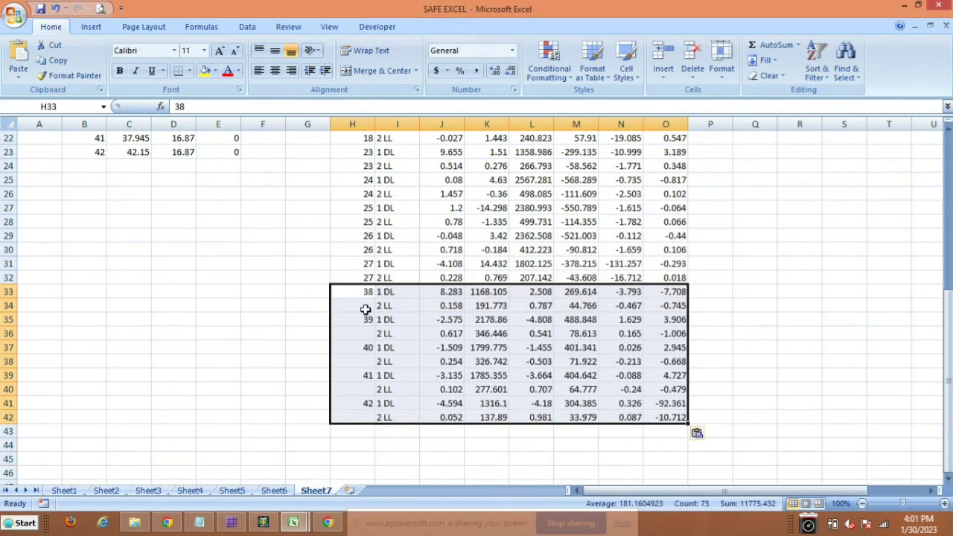
Fill the missing node numbers of the 2 LL rows, entering 38 in H34 and 39 in H36
left_click(363, 306)
scroll(159, 275, "up", 3)
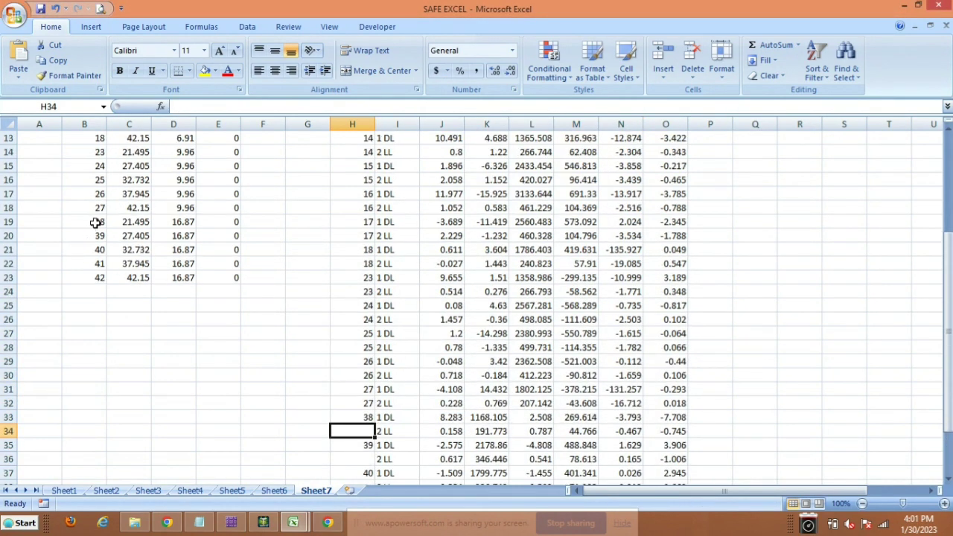
scroll(389, 332, "down", 3)
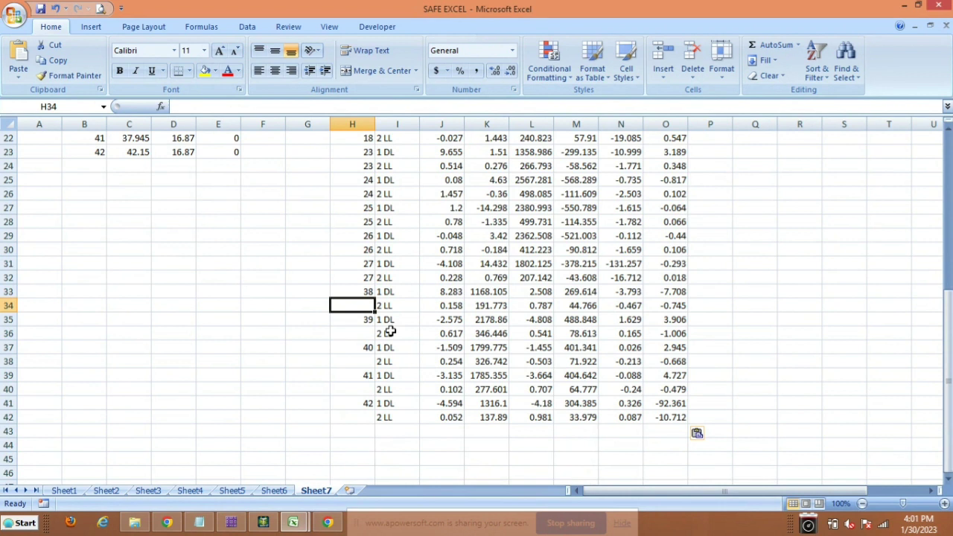
type("38")
left_click(370, 334)
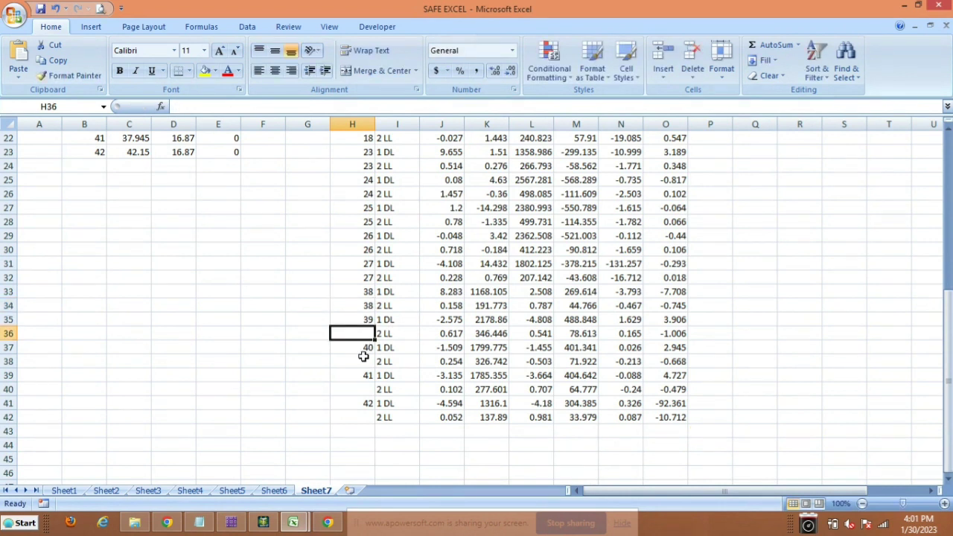
type("39")
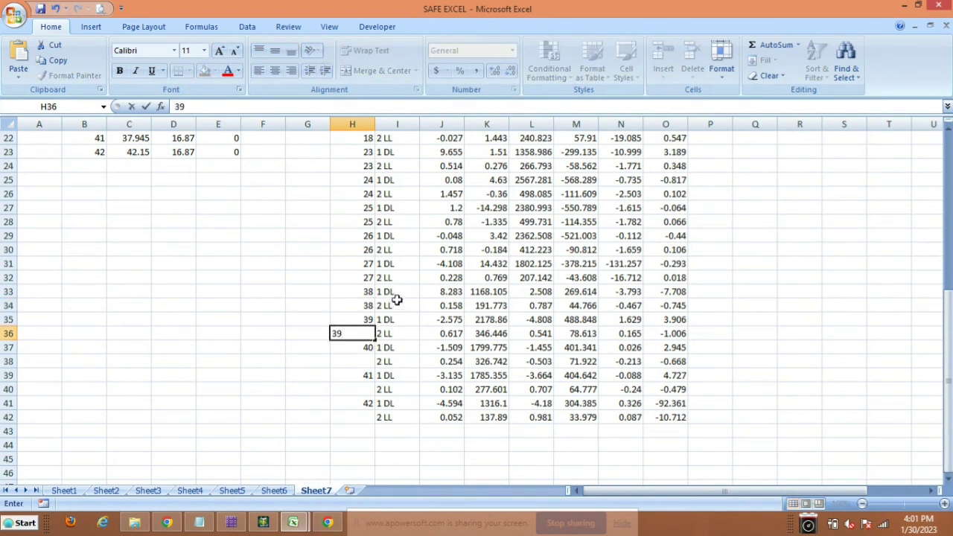
left_click(432, 292)
Swap the force values of K33:K42 and L33:L42, using column Q from Q32 down as temporary storage
left_click_drag(484, 292, 477, 422)
key("ctrl+c")
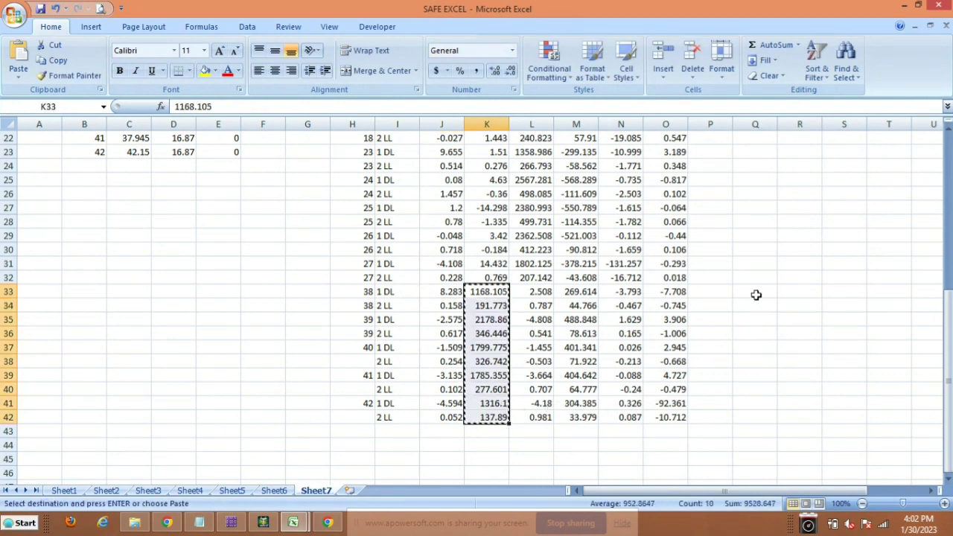
left_click_drag(751, 278, 760, 413)
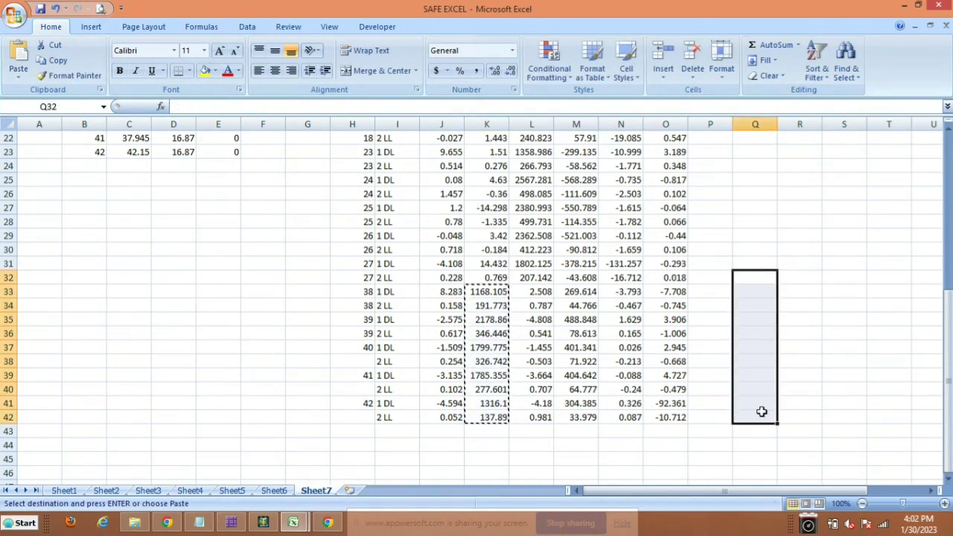
key("Return")
left_click_drag(536, 292, 538, 421)
key("ctrl+x")
left_click_drag(486, 292, 494, 415)
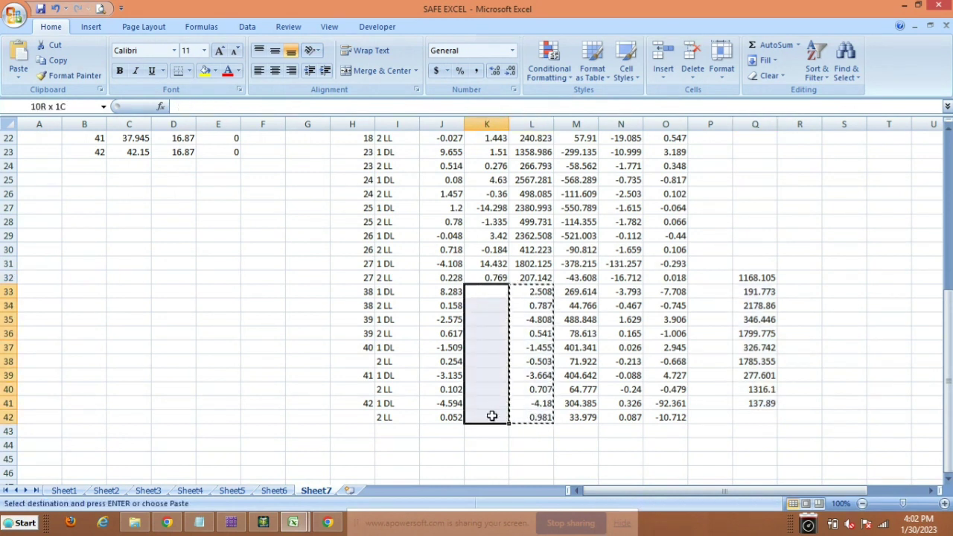
key("Return")
left_click_drag(748, 278, 750, 402)
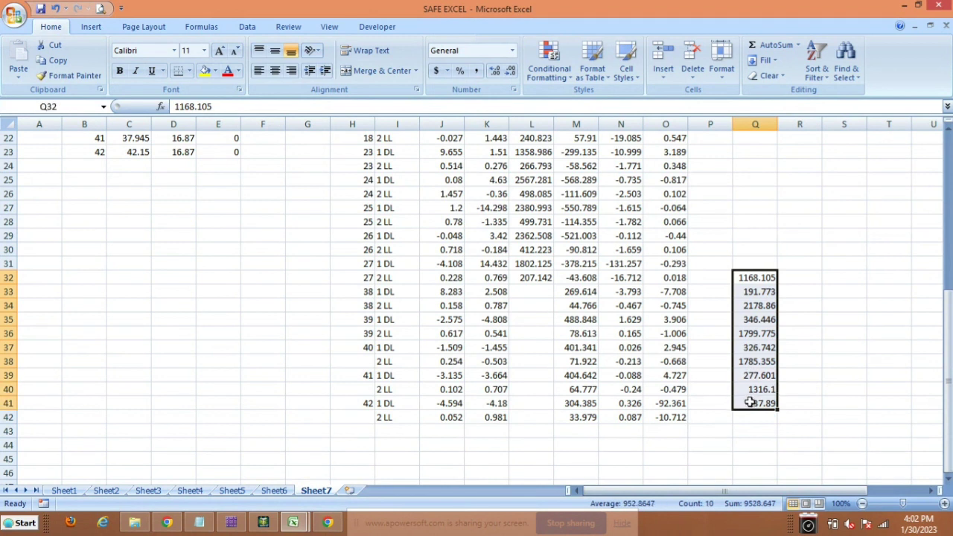
key("ctrl+x")
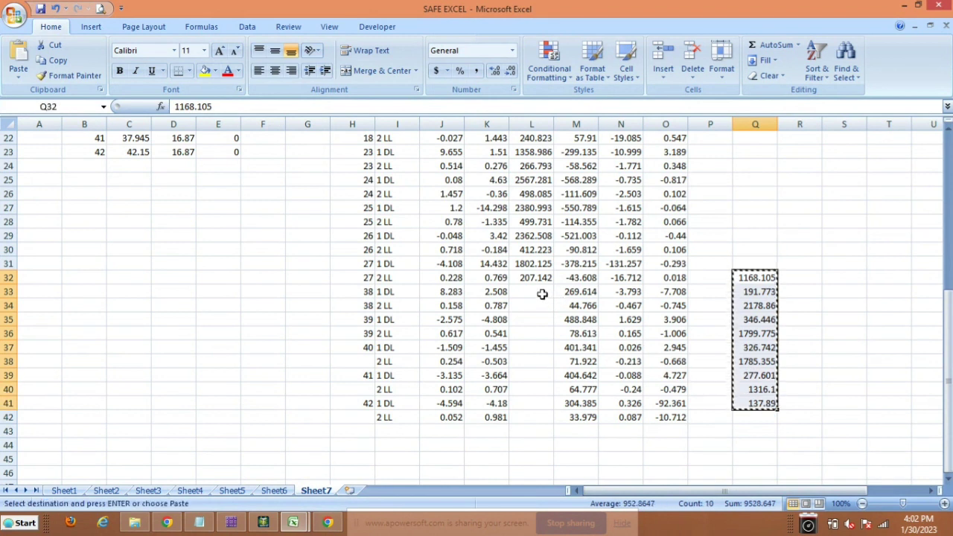
left_click_drag(536, 291, 538, 414)
key("Return")
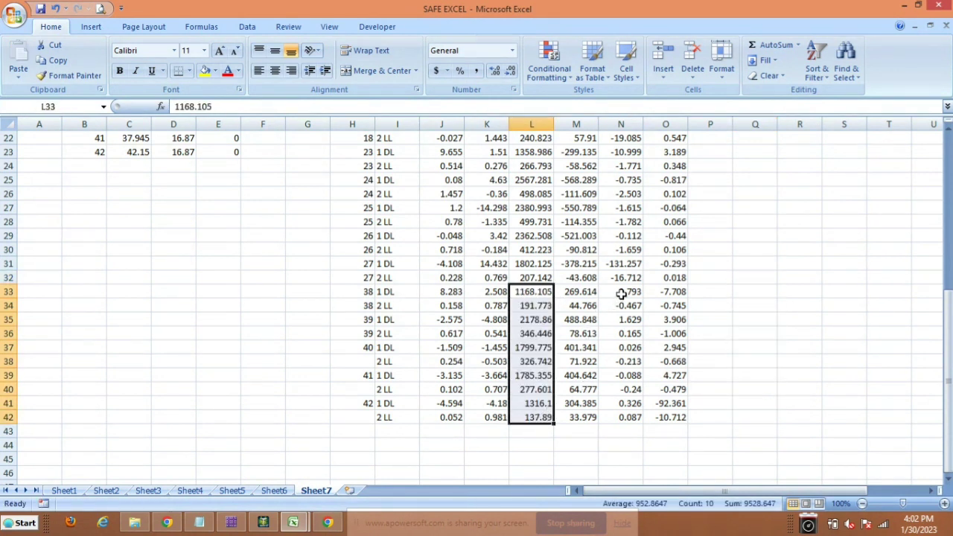
Swap the moment values of N33:N42 and O33:O42, using Q33:Q42 as temporary storage
left_click_drag(622, 294, 634, 418)
key("ctrl+x")
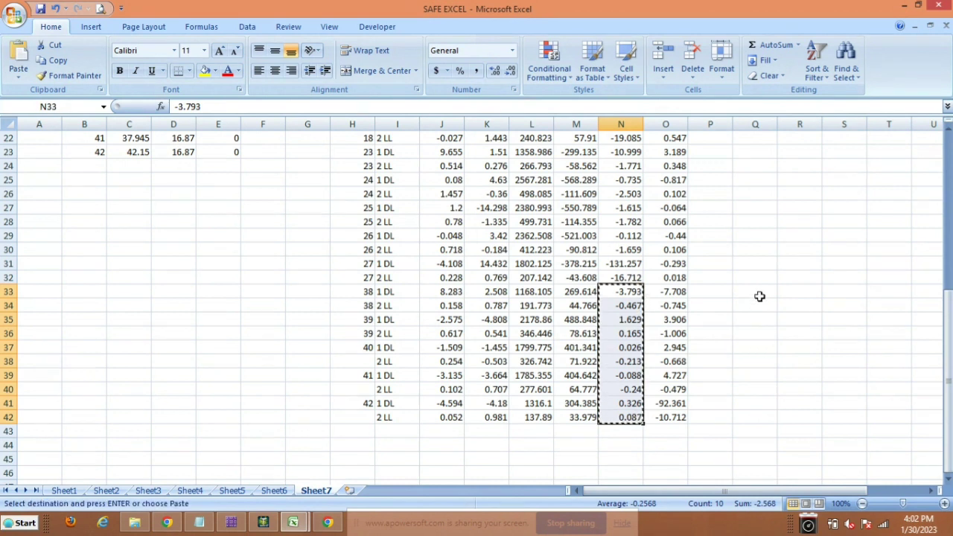
left_click_drag(756, 295, 753, 414)
key("Return")
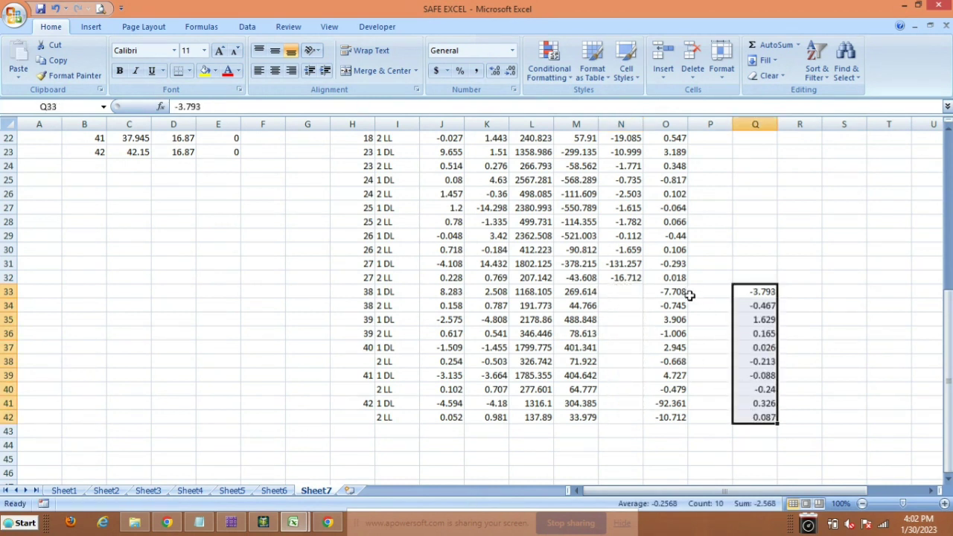
left_click_drag(691, 296, 673, 408)
key("ctrl+x")
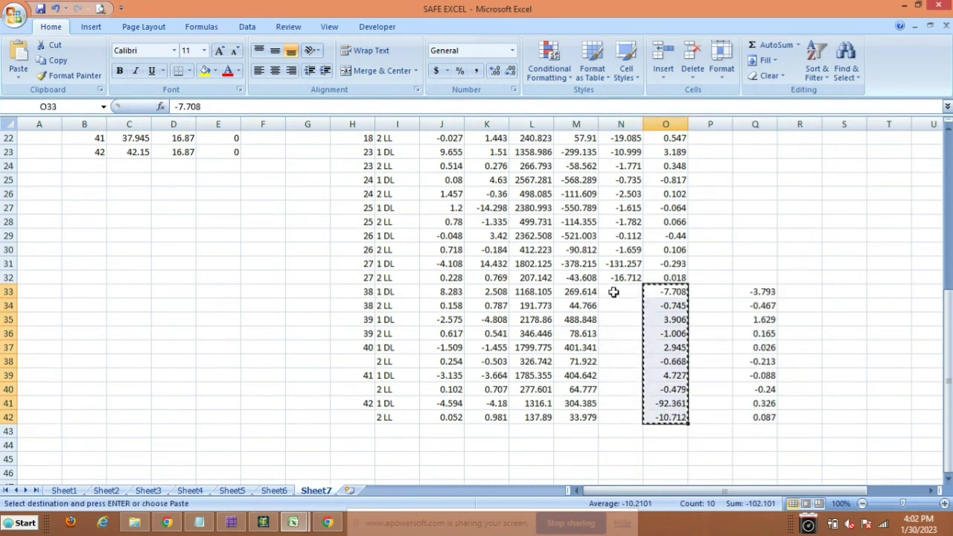
left_click_drag(613, 292, 623, 419)
key("Return")
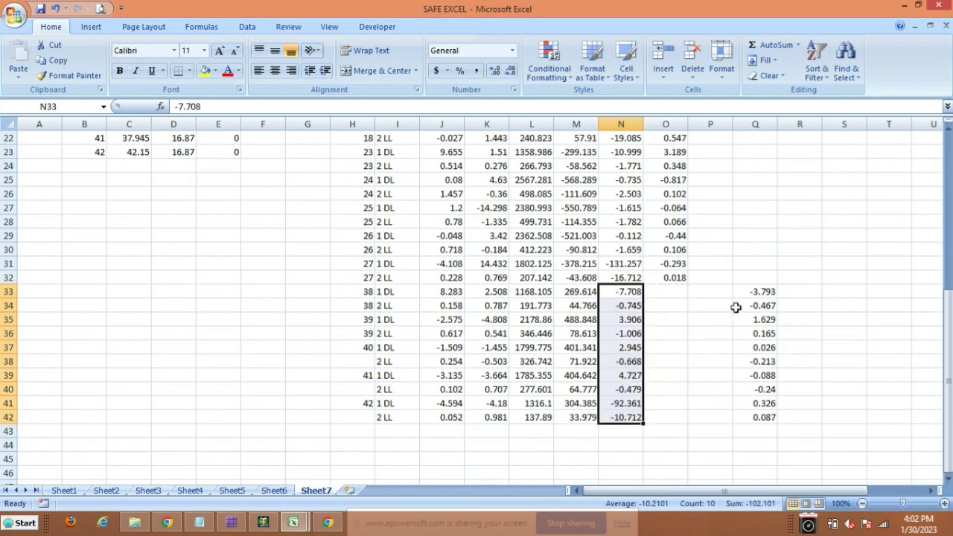
left_click_drag(744, 292, 756, 419)
key("ctrl+x")
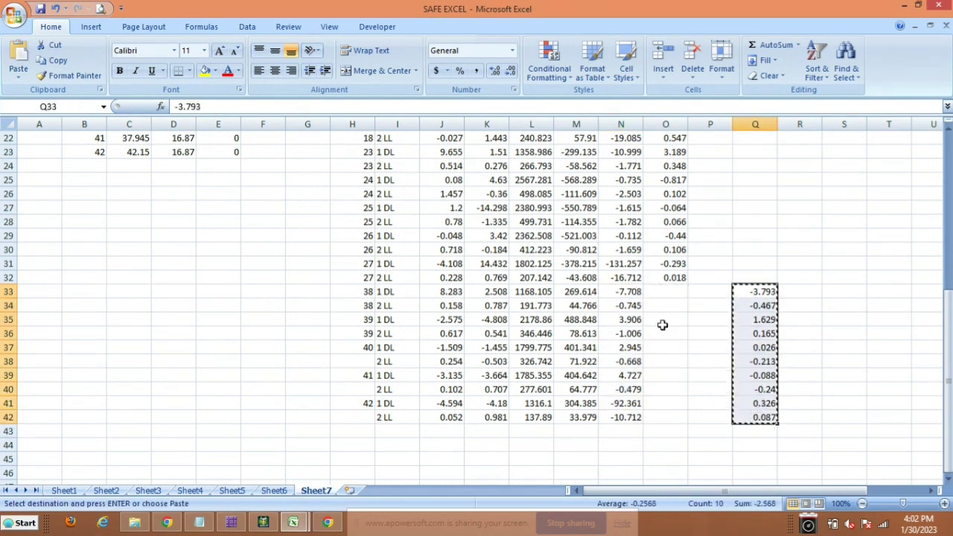
left_click_drag(666, 292, 672, 414)
key("Return")
left_click(666, 458)
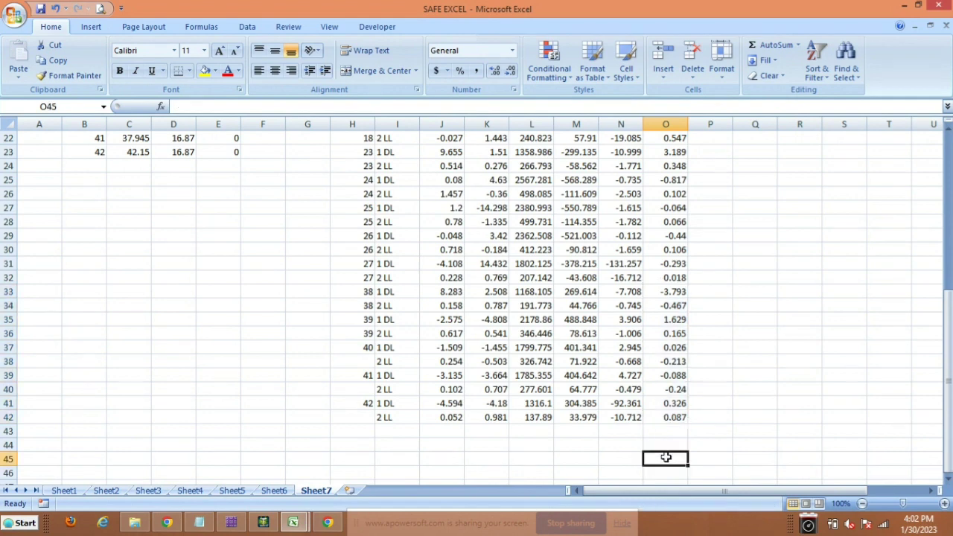
Fill the remaining missing node numbers of the 2 LL rows, entering 40 in H38, 41 in H40 and 42 in H42
scroll(557, 416, "up", 7)
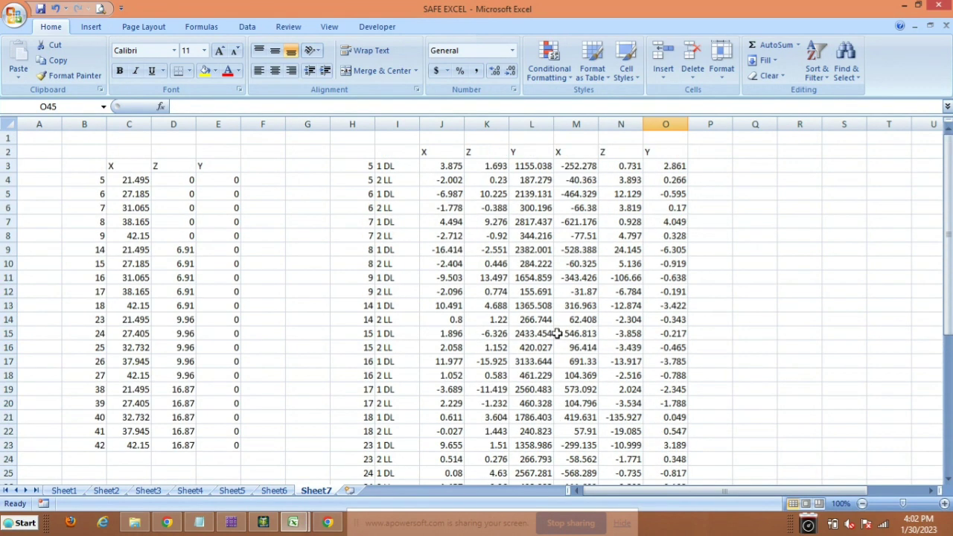
scroll(557, 334, "down", 7)
left_click(362, 361)
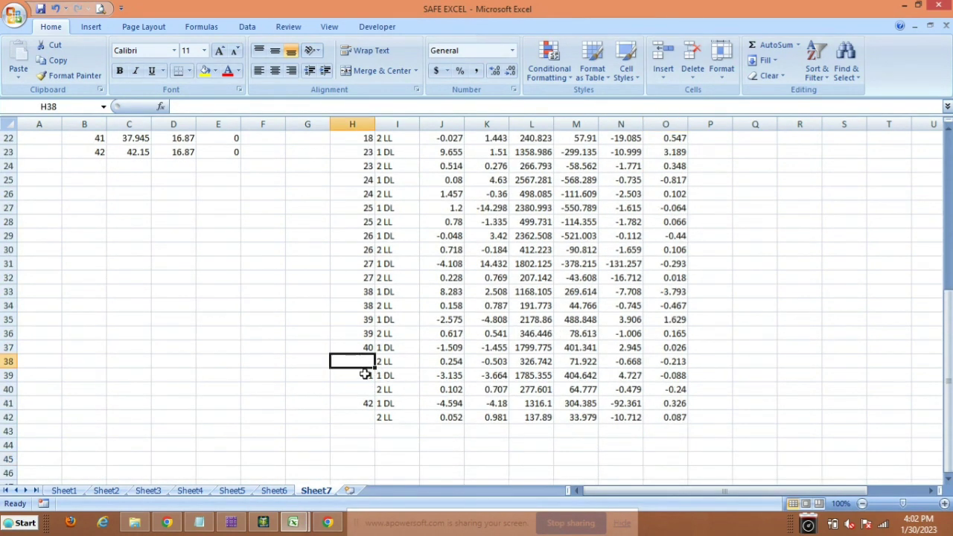
type("40")
left_click(366, 388)
type("41")
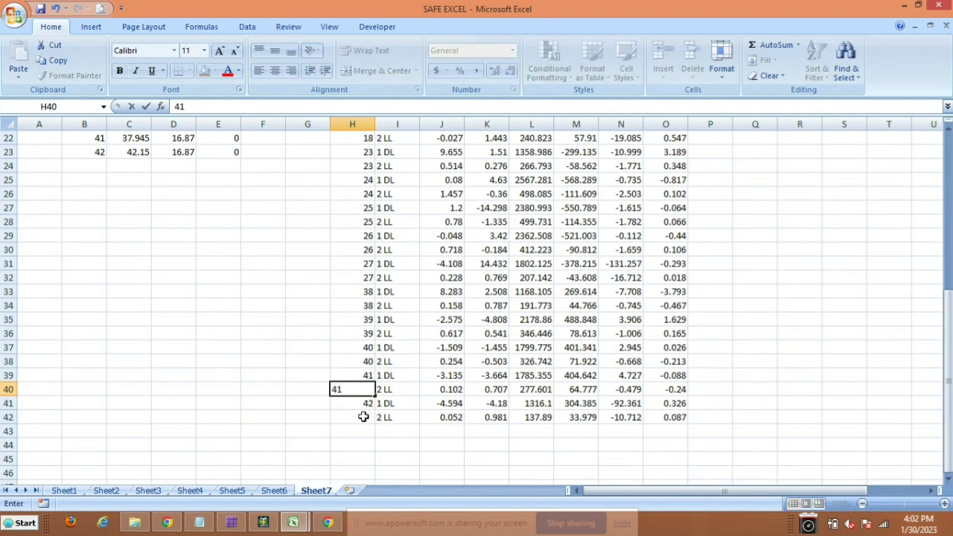
left_click(363, 417)
type("42")
scroll(368, 417, "up", 7)
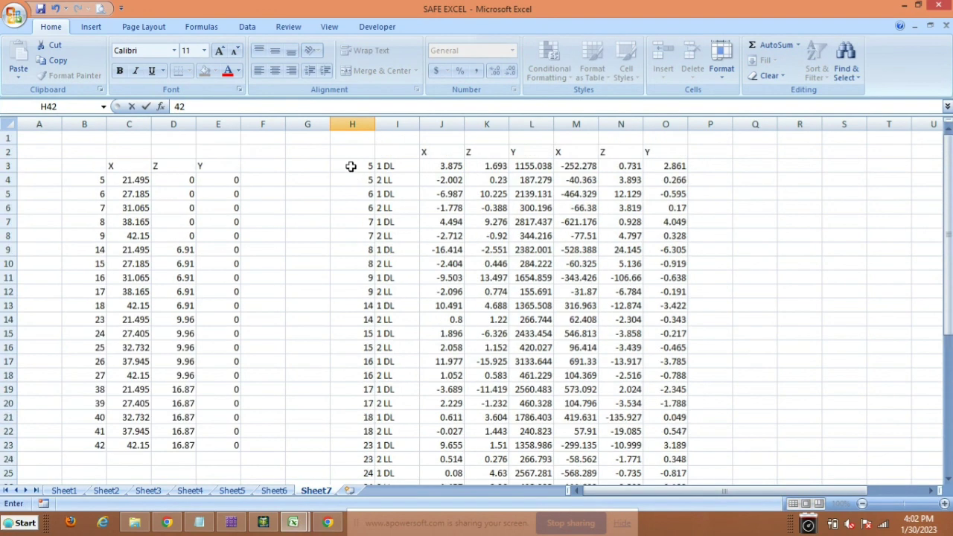
left_click_drag(351, 166, 668, 462)
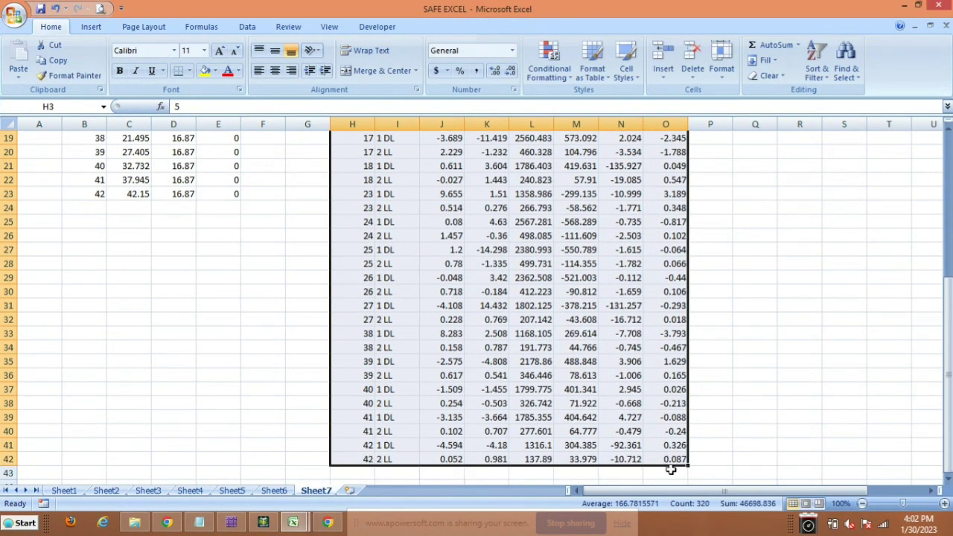
key("ctrl+c")
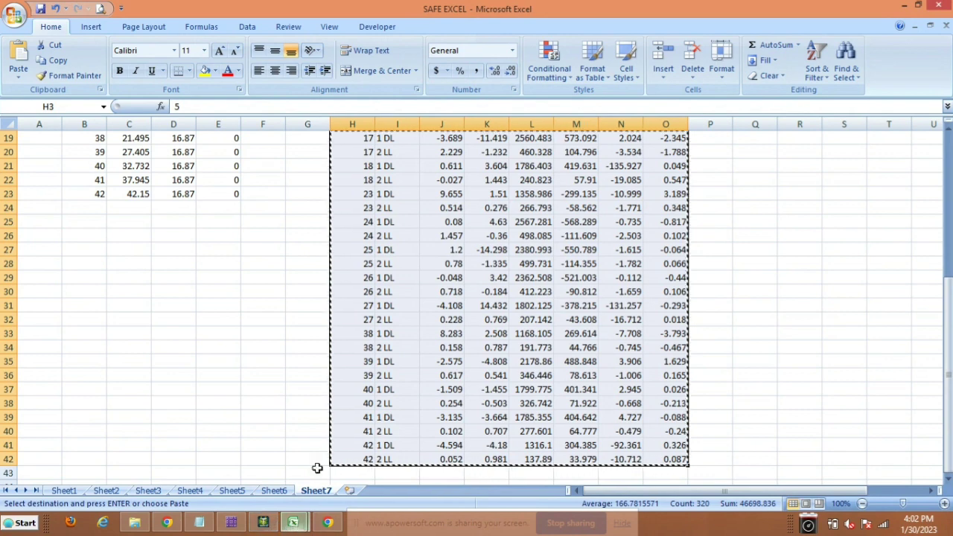
left_click(337, 418)
Copy H33:O42 from Sheet7, switch to SAFE 2016 and paste-insert it at empty row 31 of the Point Loads table
left_click(347, 335)
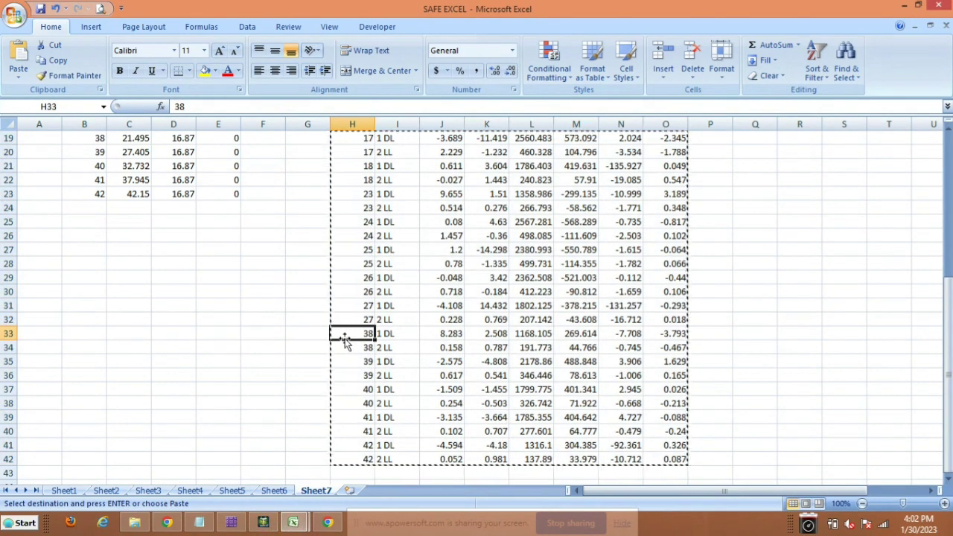
left_click_drag(345, 341, 668, 459)
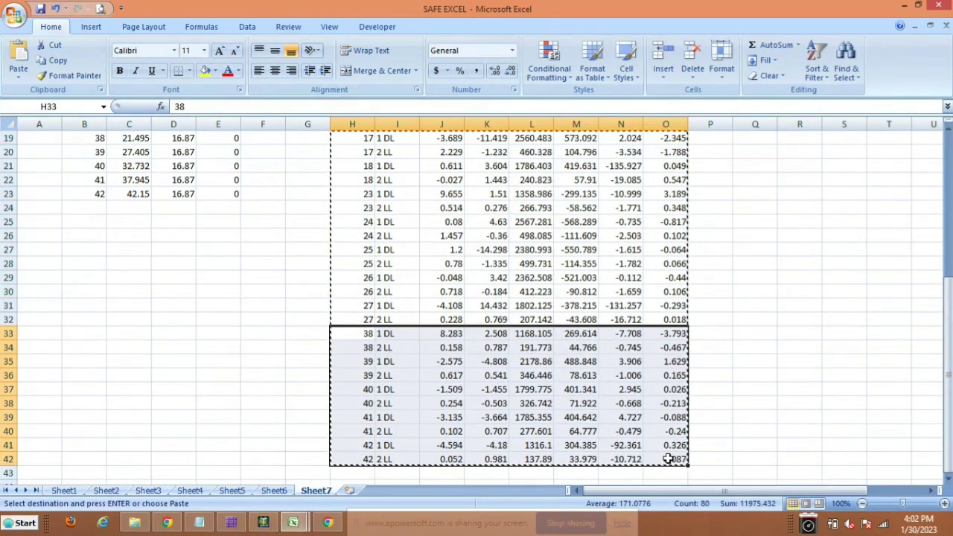
key("ctrl+c")
left_click(234, 524)
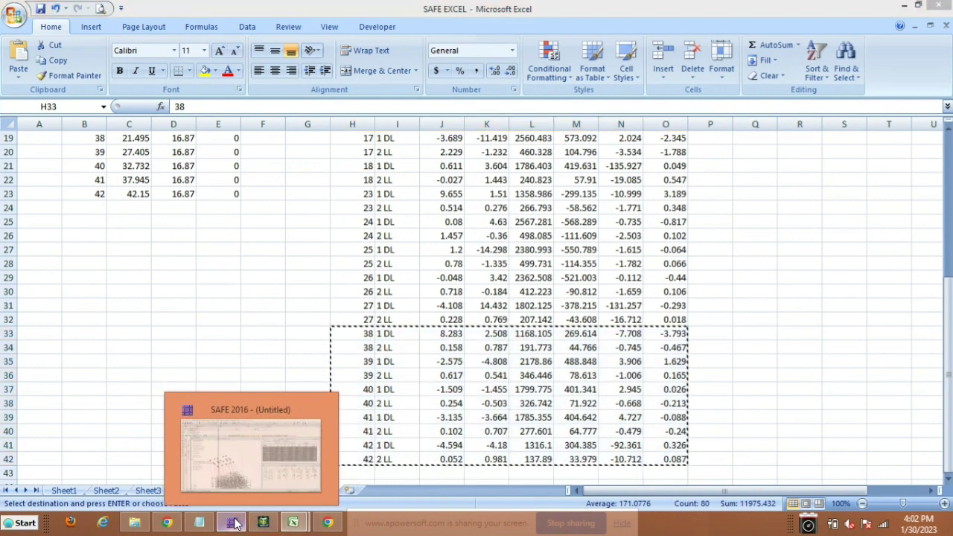
left_click(257, 388)
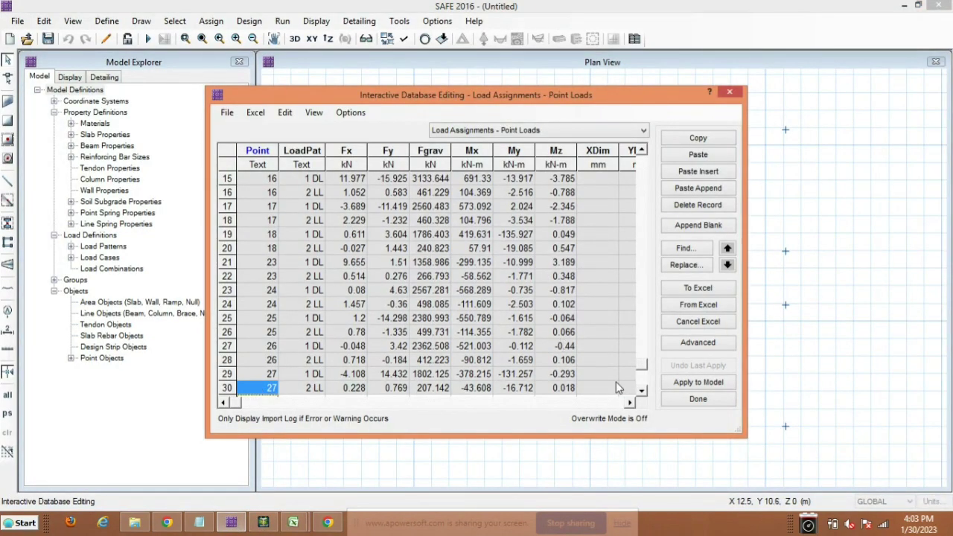
left_click(641, 390)
left_click(272, 388)
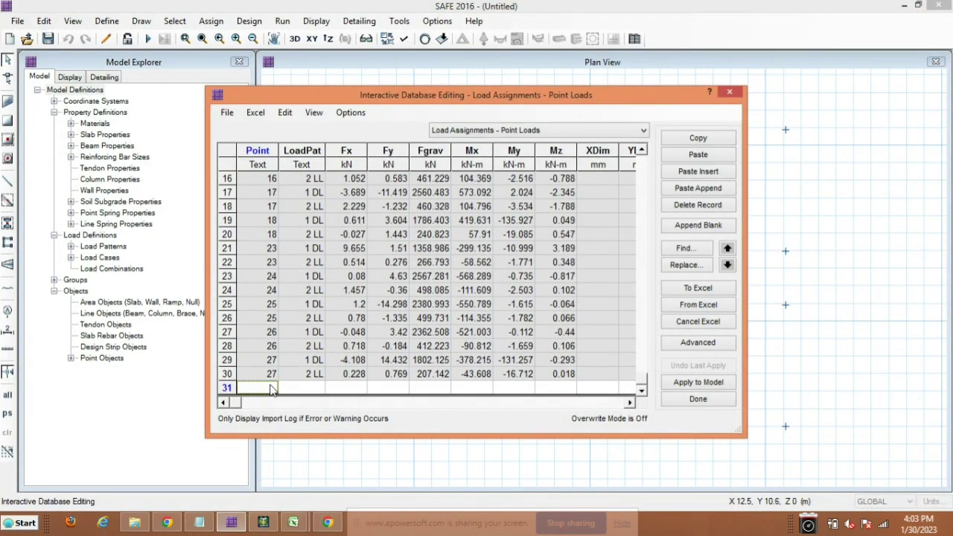
left_click(698, 171)
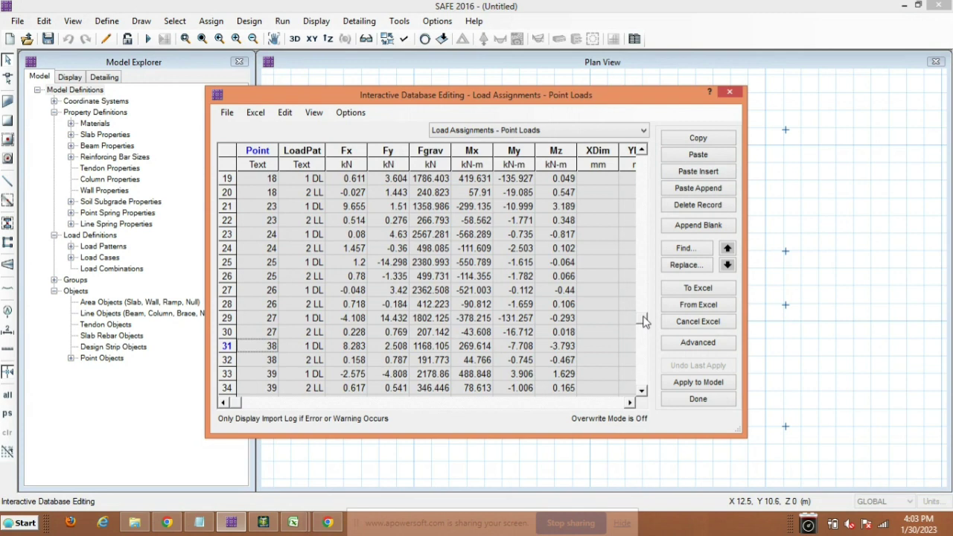
scroll(644, 384, "down", 3)
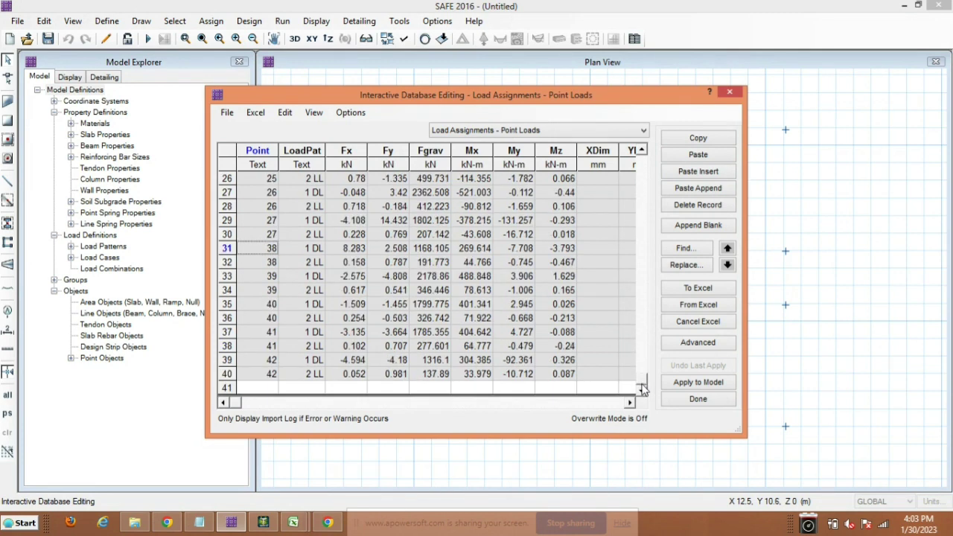
Set the XDim and YDim of the first point load record to 300 mm each
left_click_drag(643, 384, 645, 171)
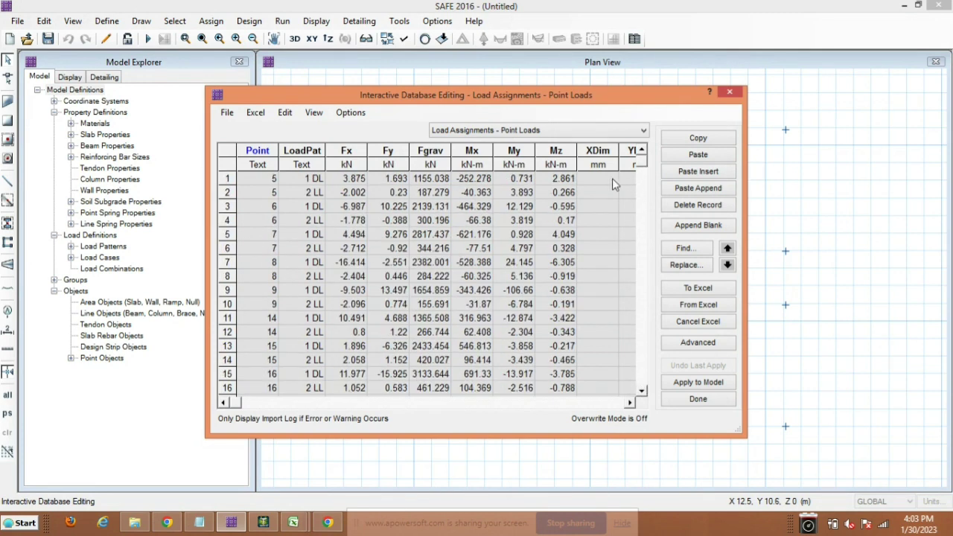
left_click(605, 181)
type("300")
key("Tab")
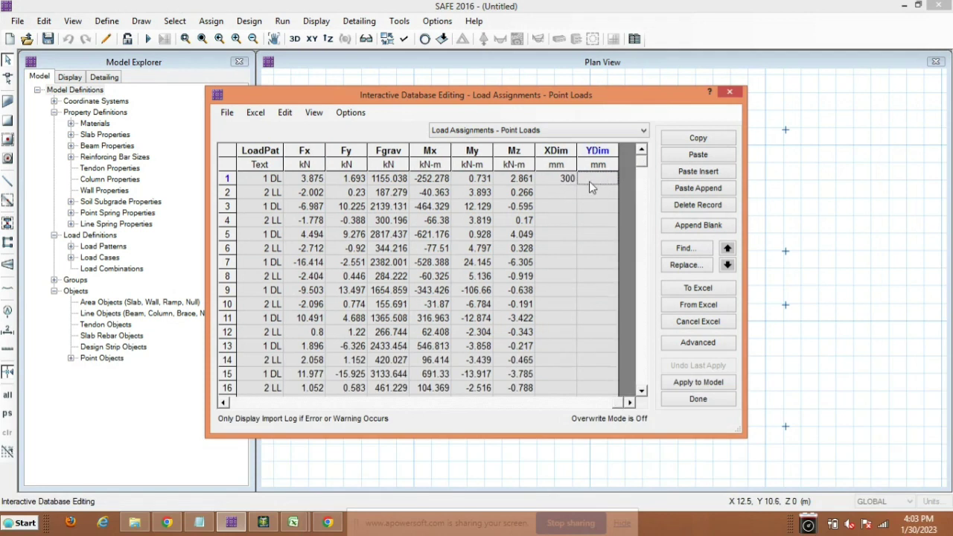
type("300")
Copy the first record's XDim and YDim values into rows 2 to 40, apply the table to the model and finish database editing
left_click(566, 179)
left_click_drag(565, 186, 607, 421)
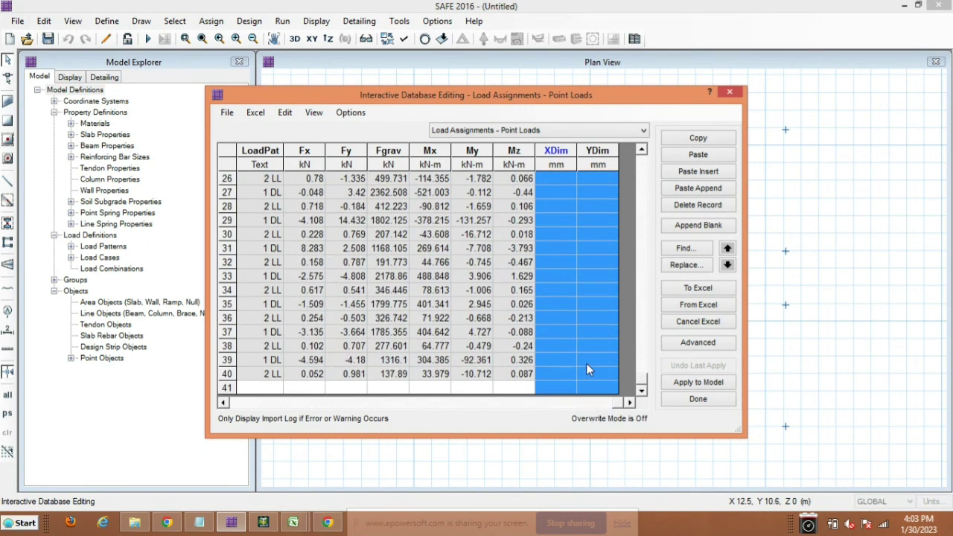
left_click(568, 388)
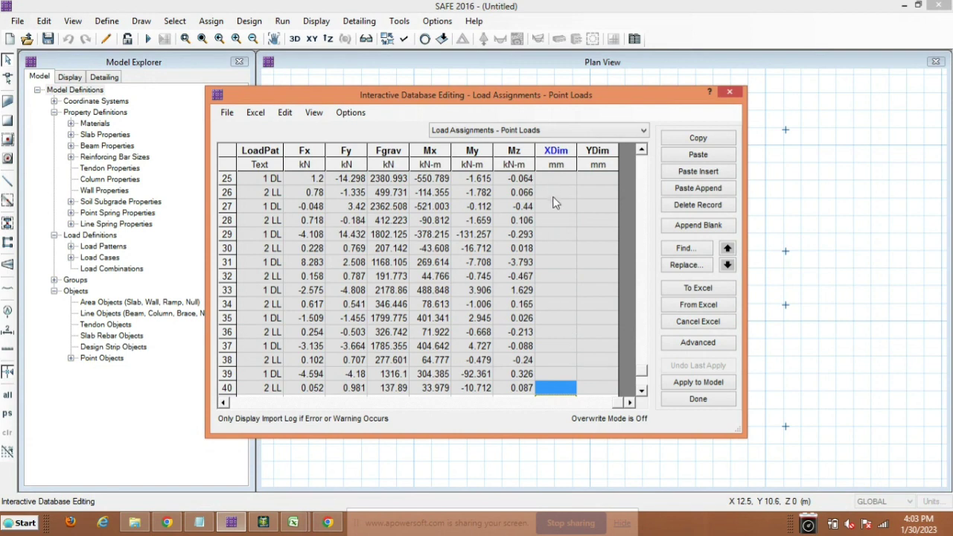
left_click_drag(644, 370, 642, 160)
left_click_drag(564, 195, 589, 388)
key("ctrl+v")
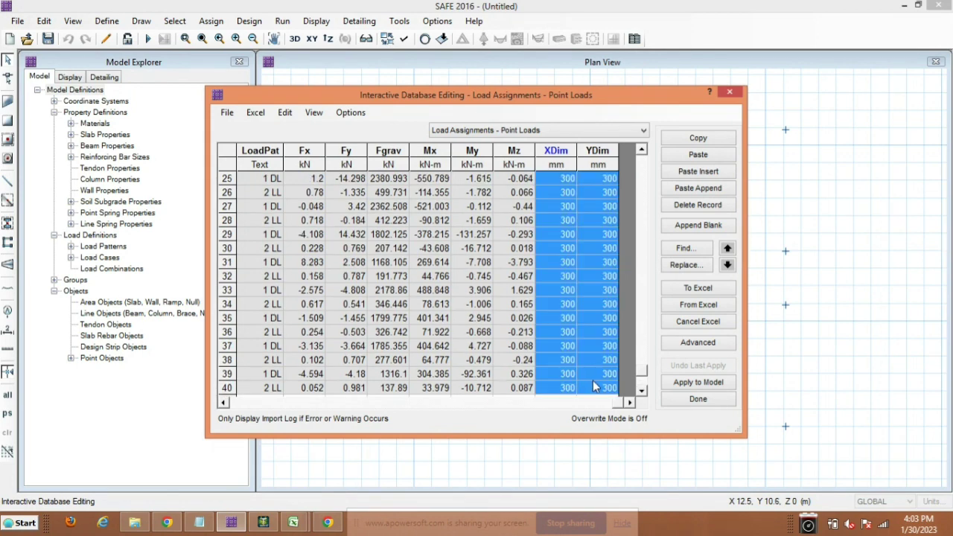
left_click(642, 391)
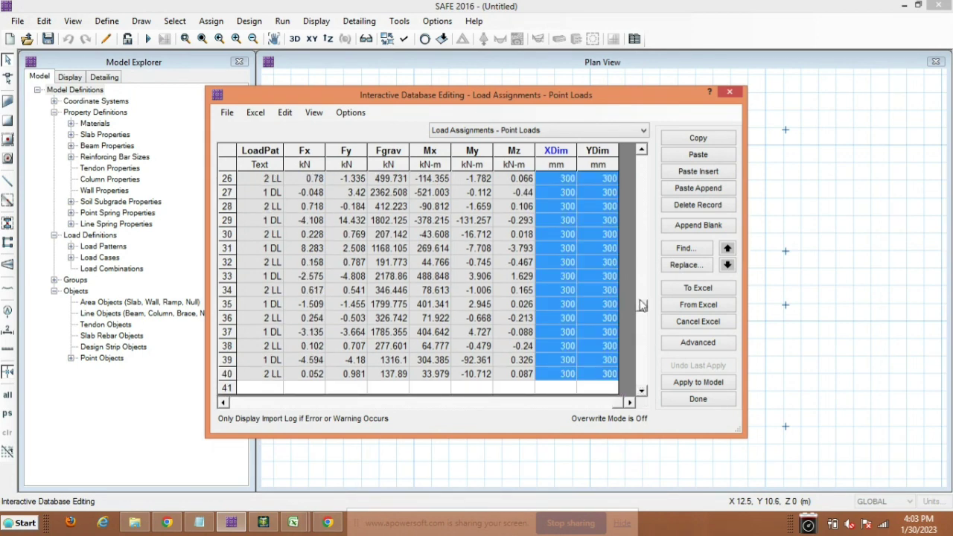
scroll(644, 182, "up", 8)
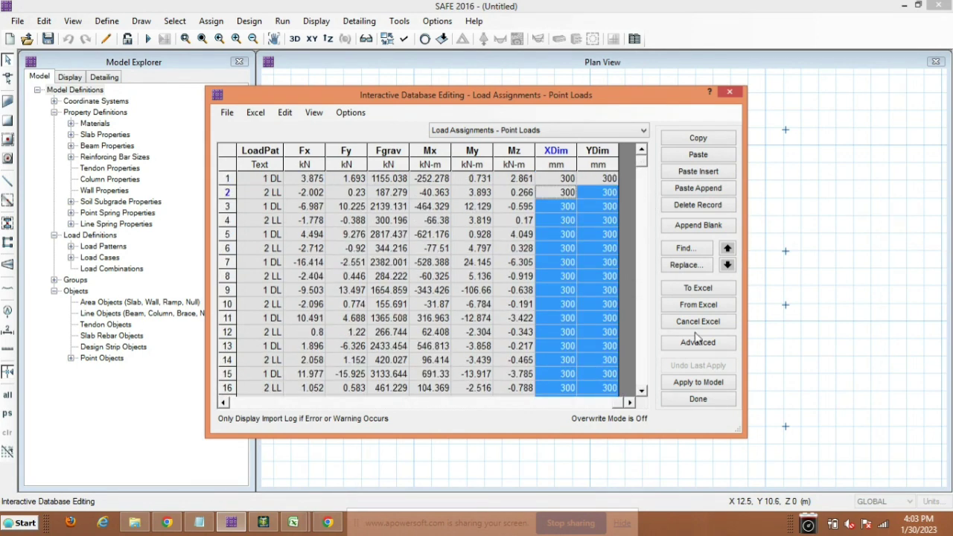
left_click(708, 382)
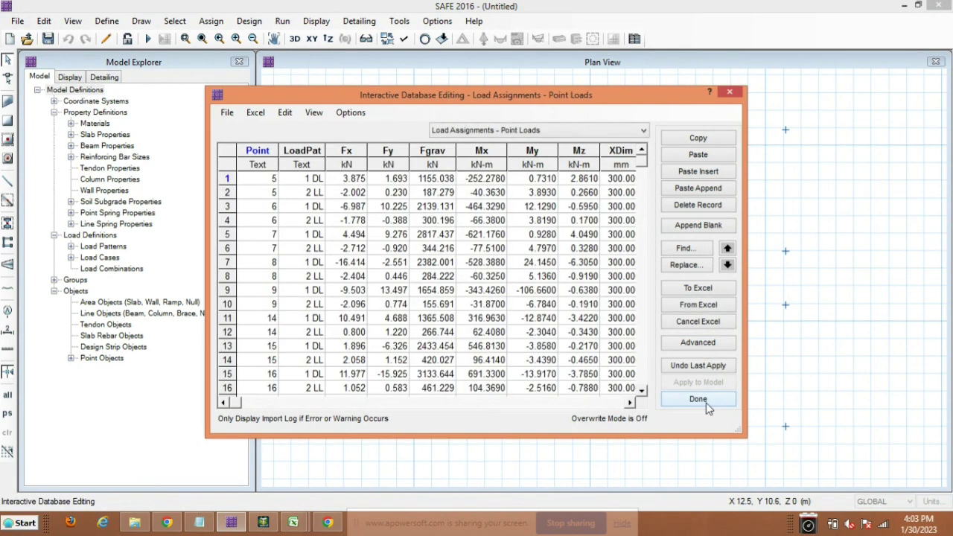
left_click(706, 401)
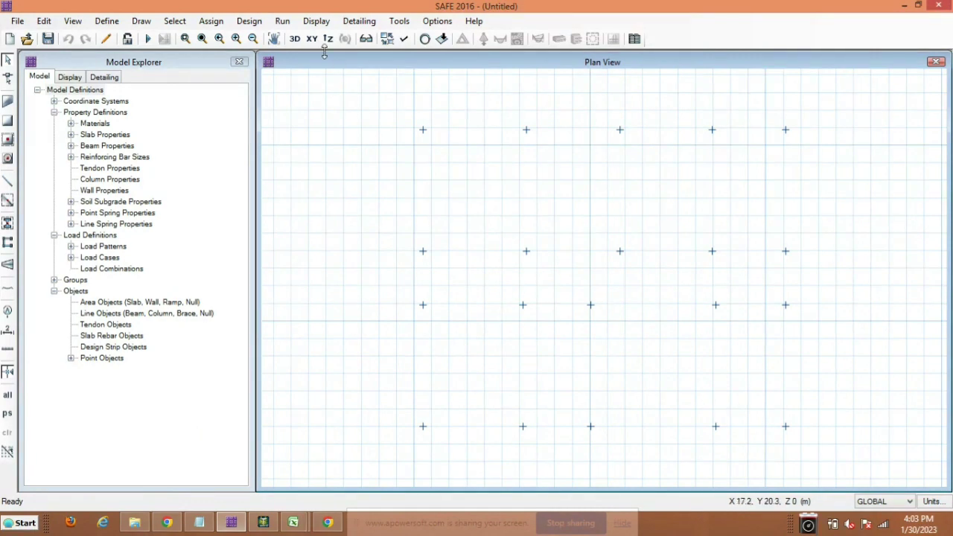
Display the 1 DL point loads with their loading values in the 3-D view
left_click(295, 38)
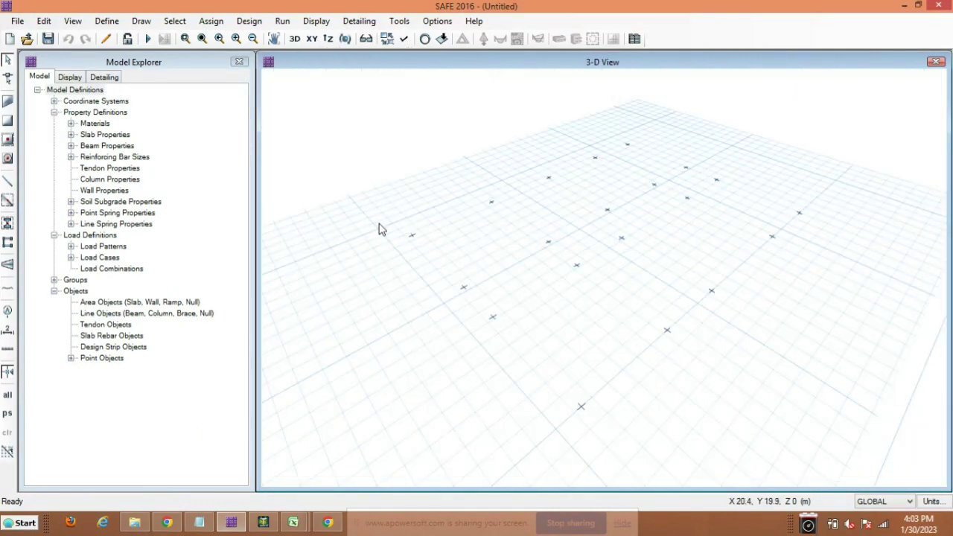
left_click(404, 39)
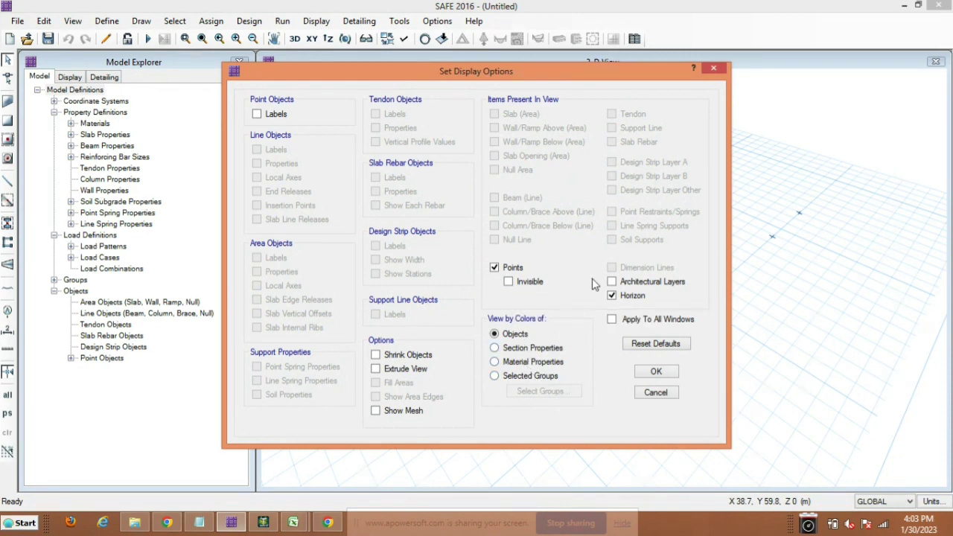
left_click(714, 68)
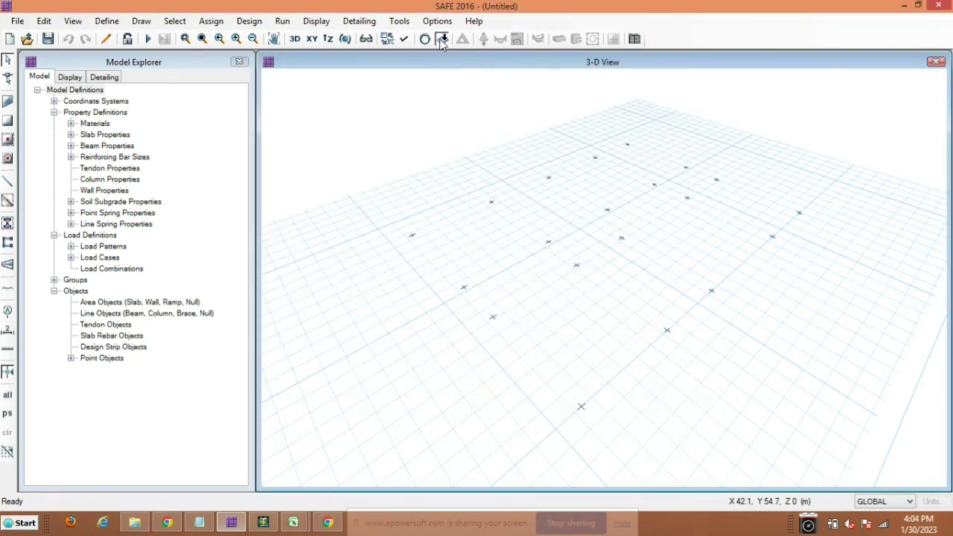
left_click(442, 39)
left_click(448, 145)
left_click(449, 145)
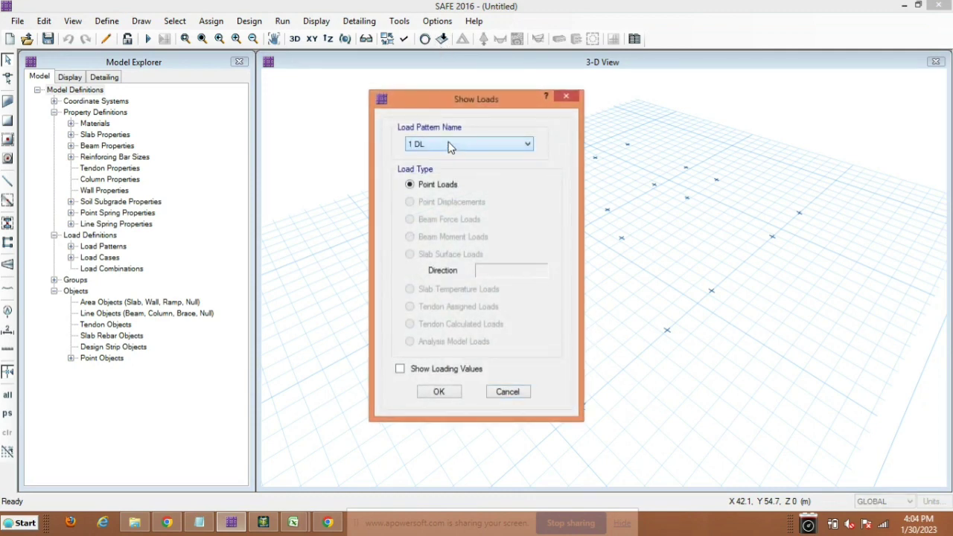
left_click(444, 372)
left_click(439, 392)
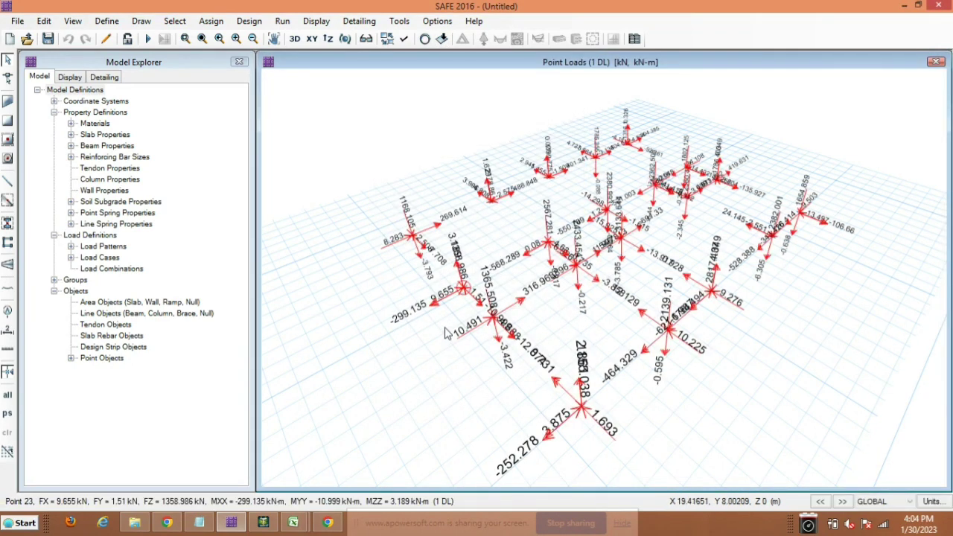
Switch the displayed point loads to the 2 LL load pattern, keeping the loading values shown
left_click(442, 39)
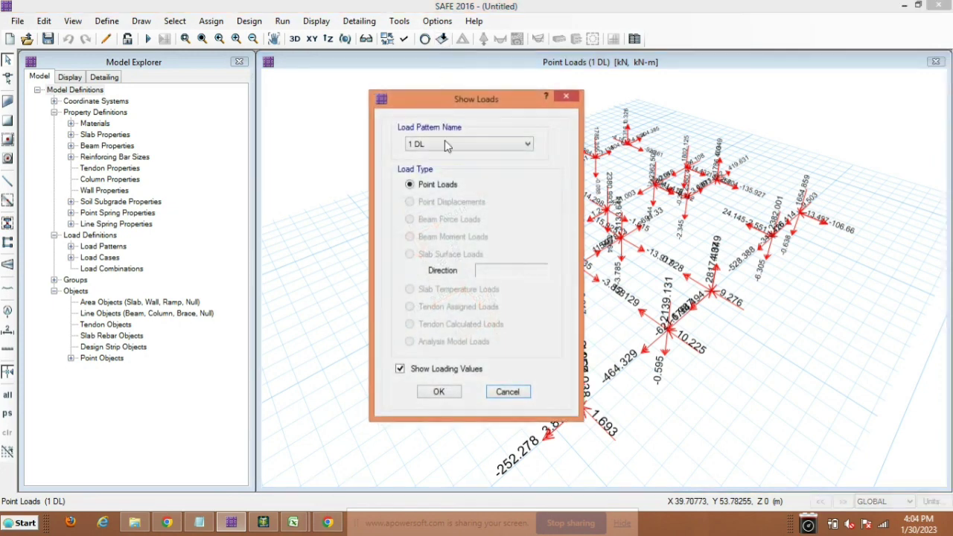
left_click(445, 144)
left_click(443, 162)
left_click(436, 394)
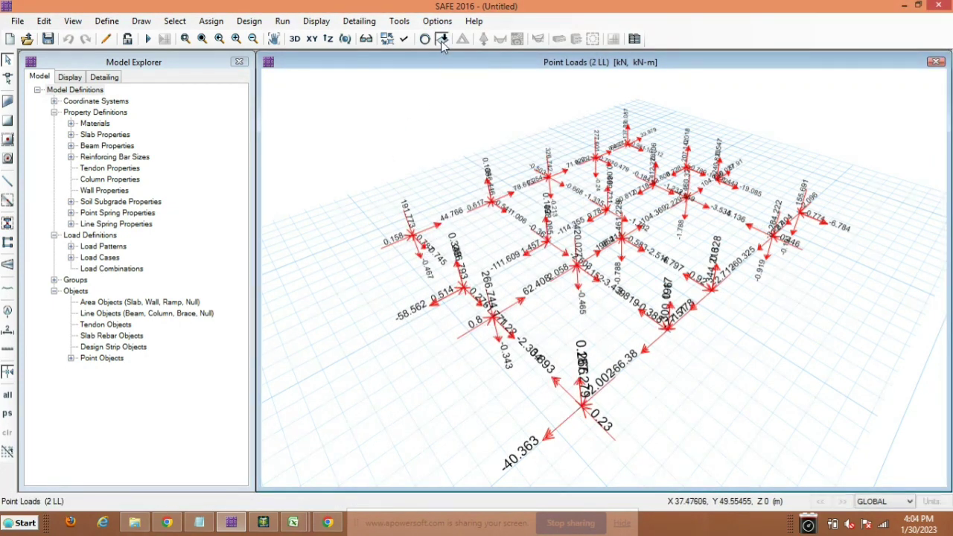
left_click(442, 39)
left_click(566, 98)
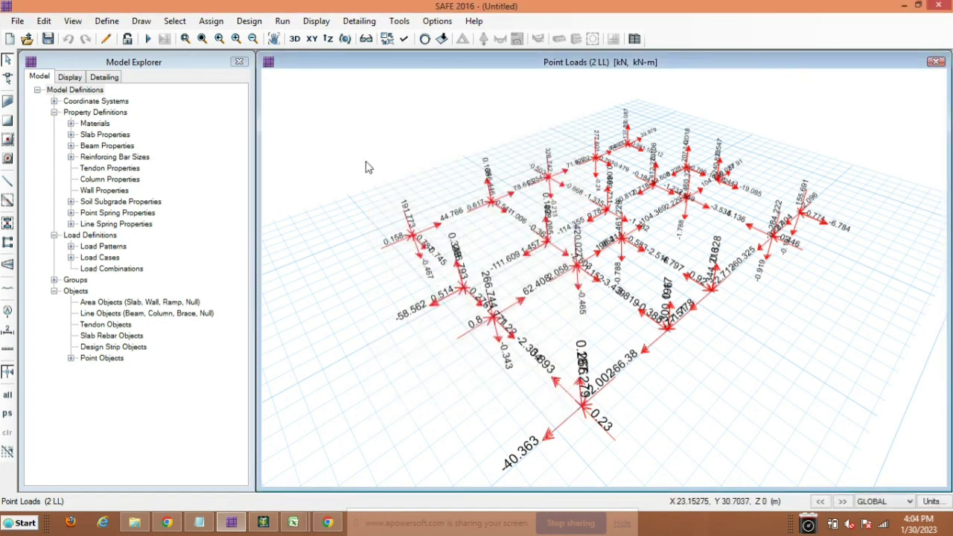
Turn off the loading values of the 2 LL point loads and return to the plan view
left_click(441, 39)
left_click(402, 368)
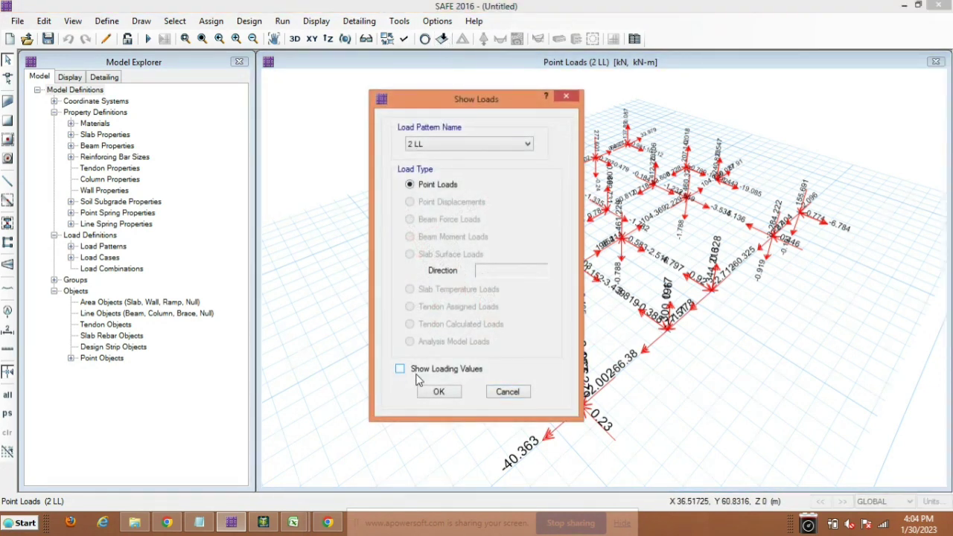
left_click(434, 390)
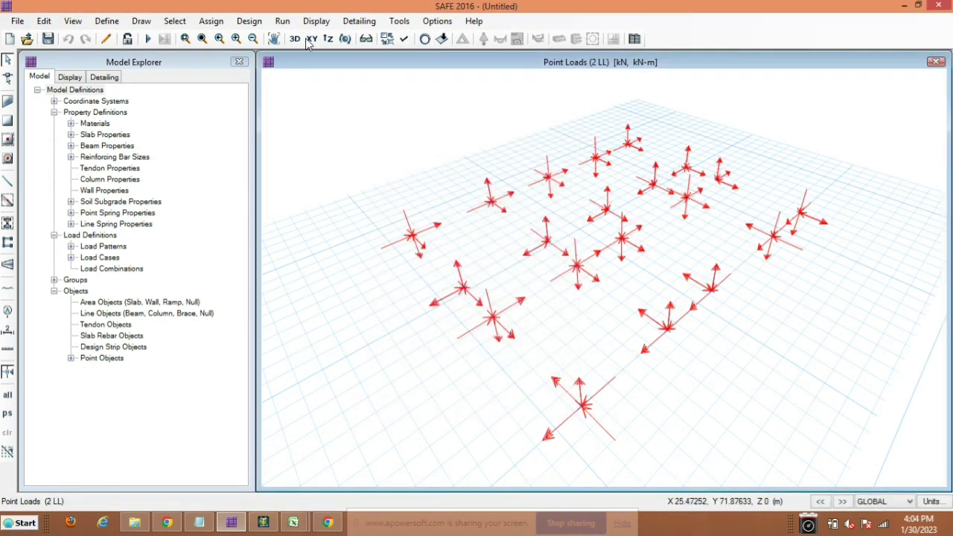
left_click(312, 38)
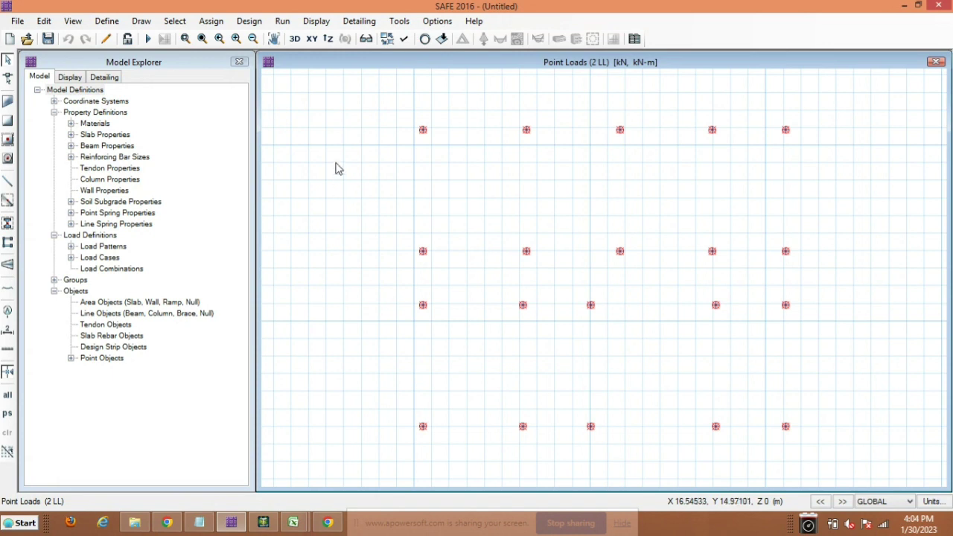
left_click_drag(392, 115, 468, 177)
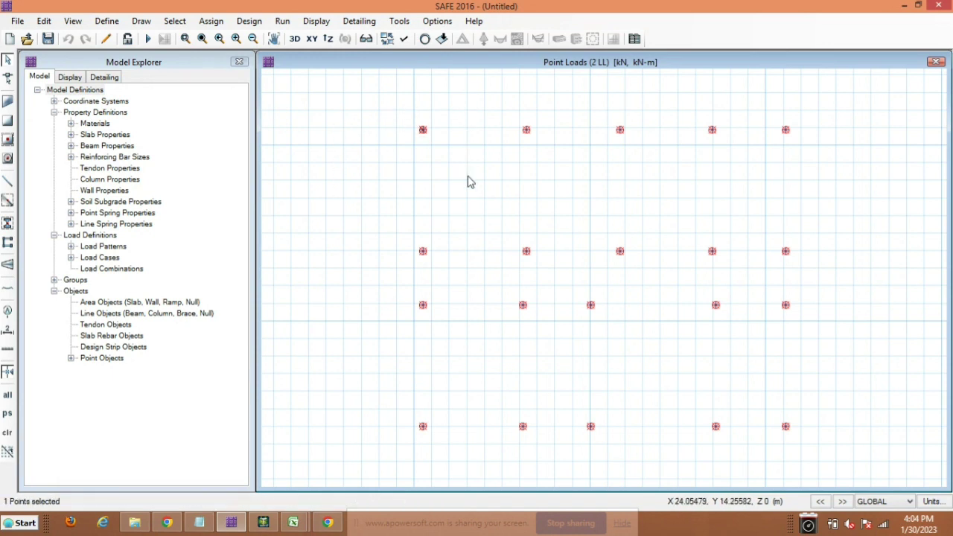
key("ctrl+v")
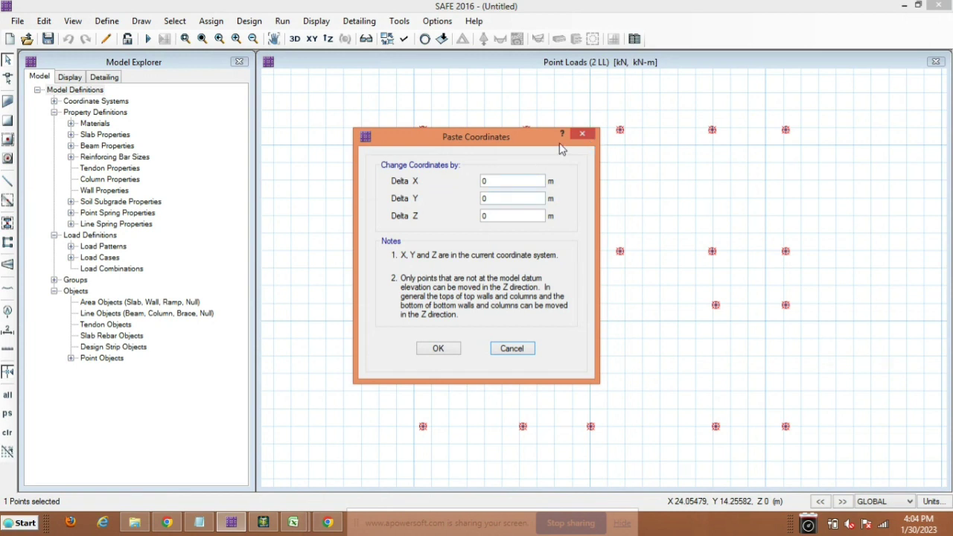
left_click(582, 134)
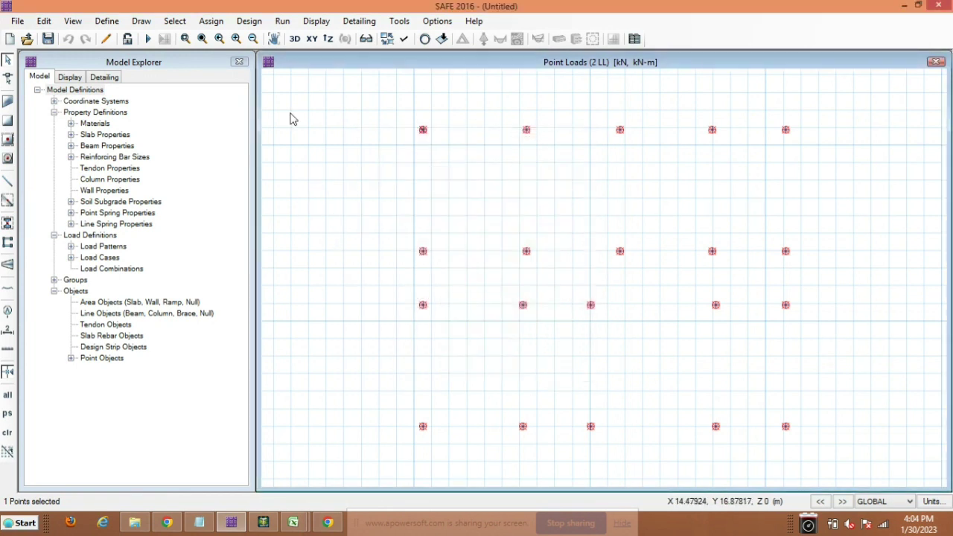
Inspect the 2 LL point load arrows in the 3-D view, then return to the plan view
left_click(295, 39)
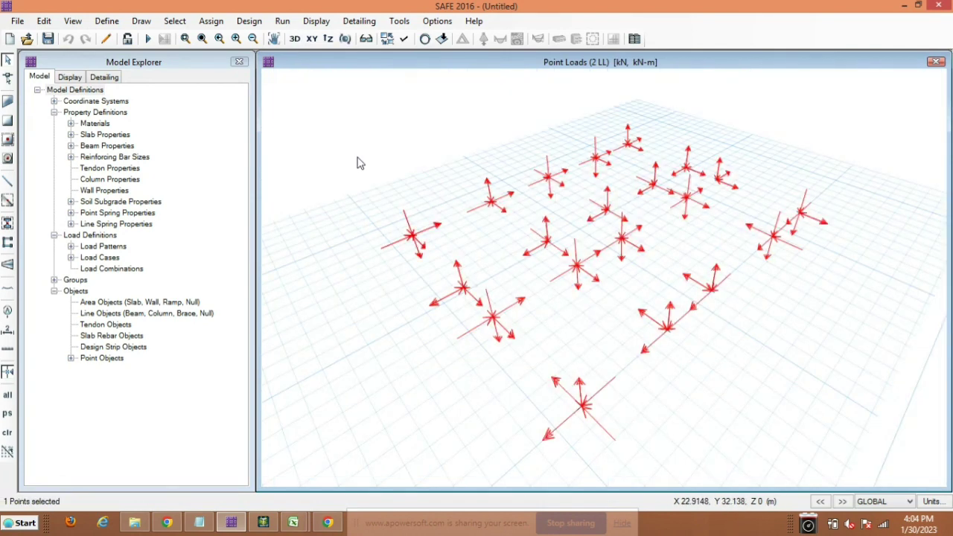
right_click(401, 163)
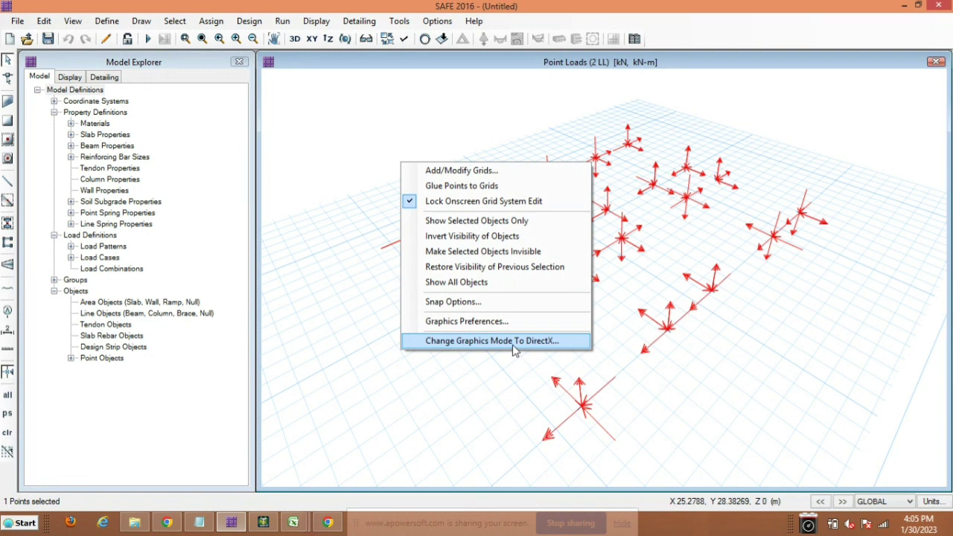
left_click(451, 120)
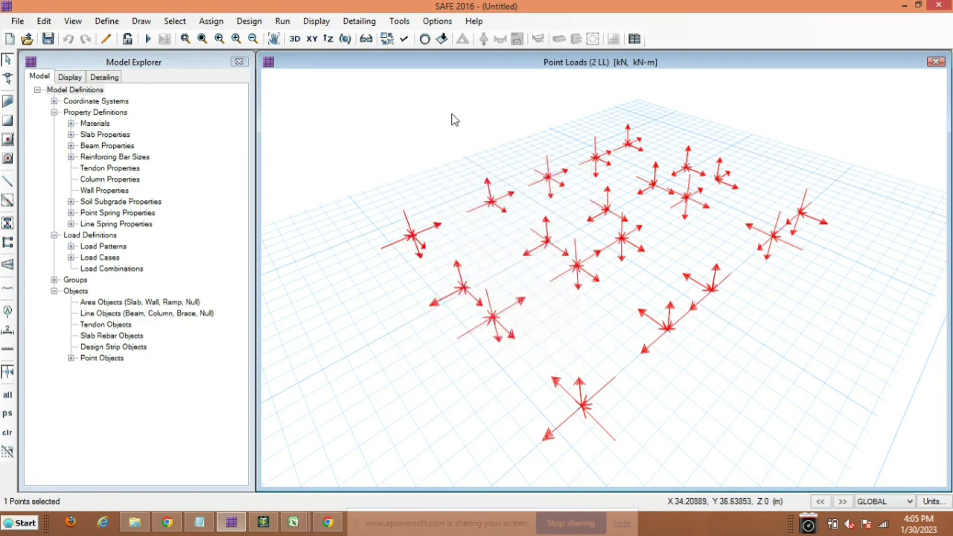
left_click(312, 39)
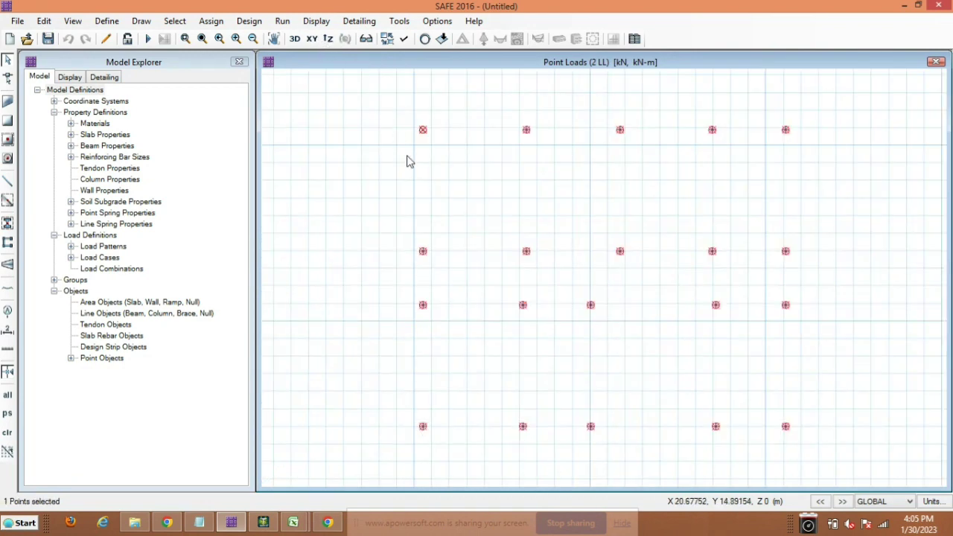
Window-select the point at the plan's upper-left corner and open the coordinate offsets for pasting
left_click_drag(390, 103, 444, 165)
key("ctrl+v")
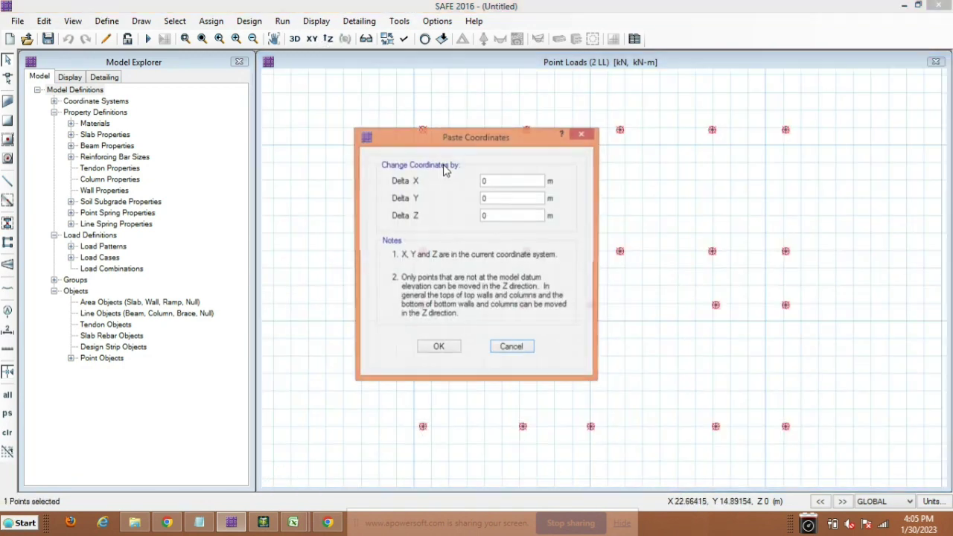